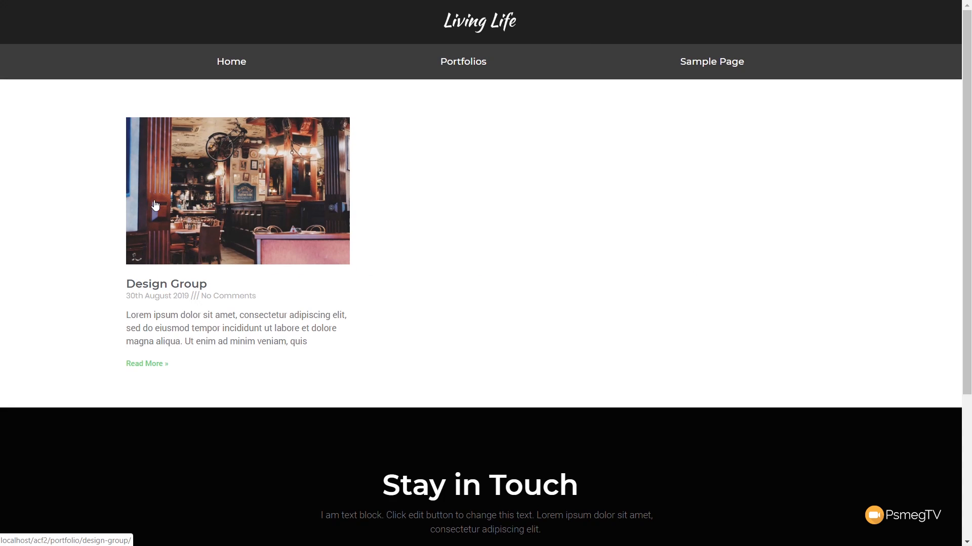
Step: Examine the Portfolios archive and the A Web Designer entry with its image gallery, text and project link on the finished site
left_click(462, 73)
left_click(722, 268)
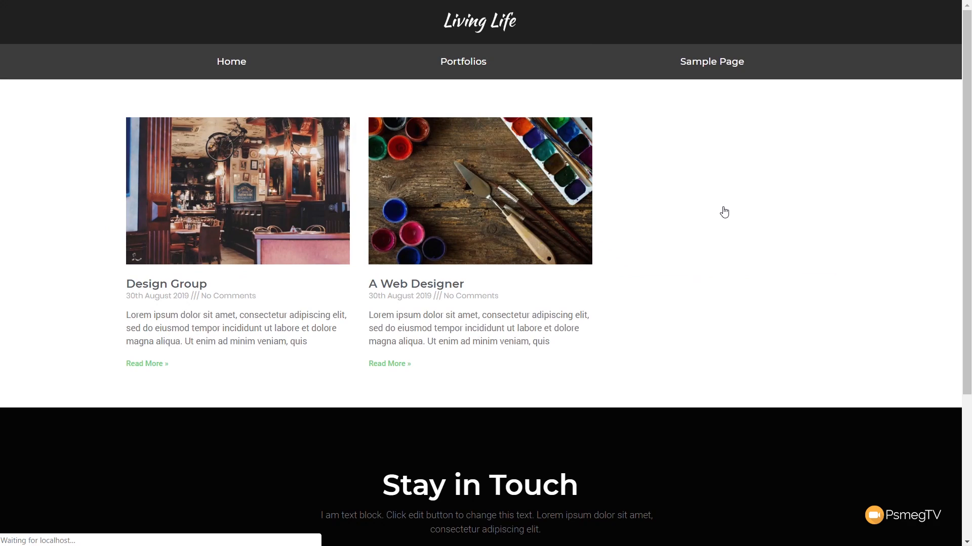
left_click(499, 212)
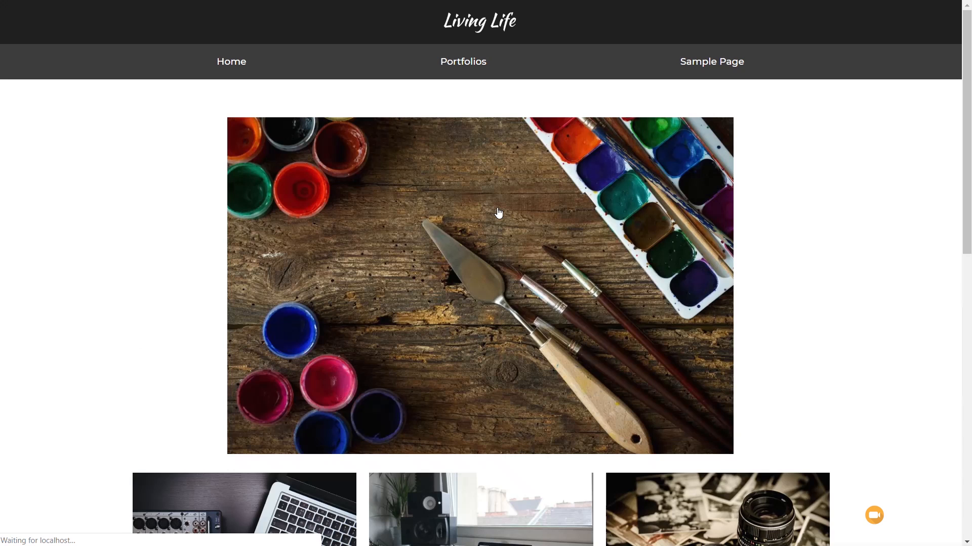
scroll(120, 353, "down", 4)
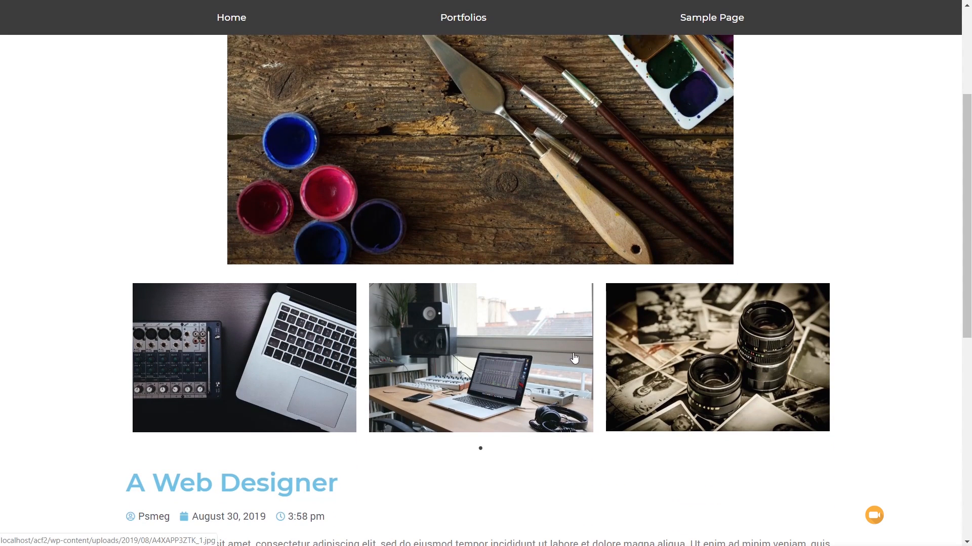
scroll(243, 380, "down", 5)
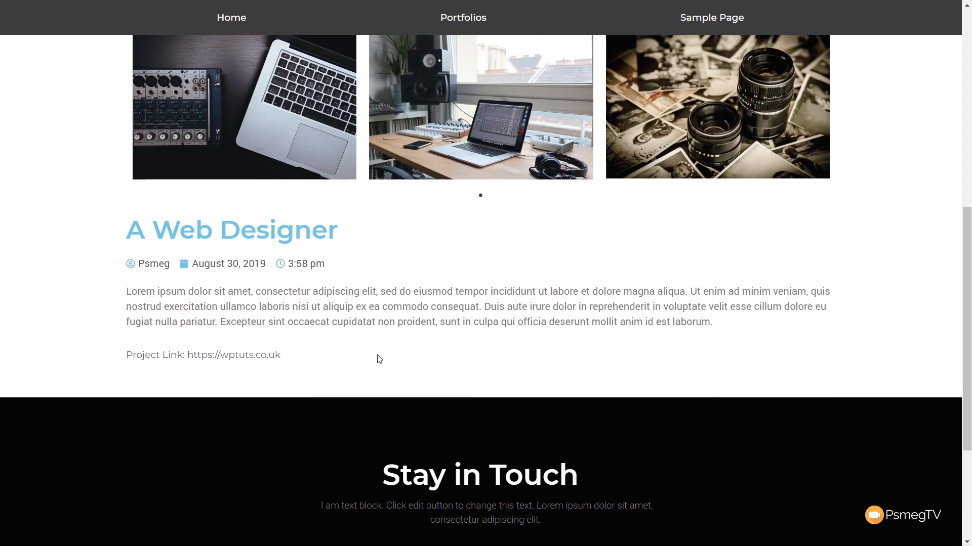
scroll(146, 318, "up", 10)
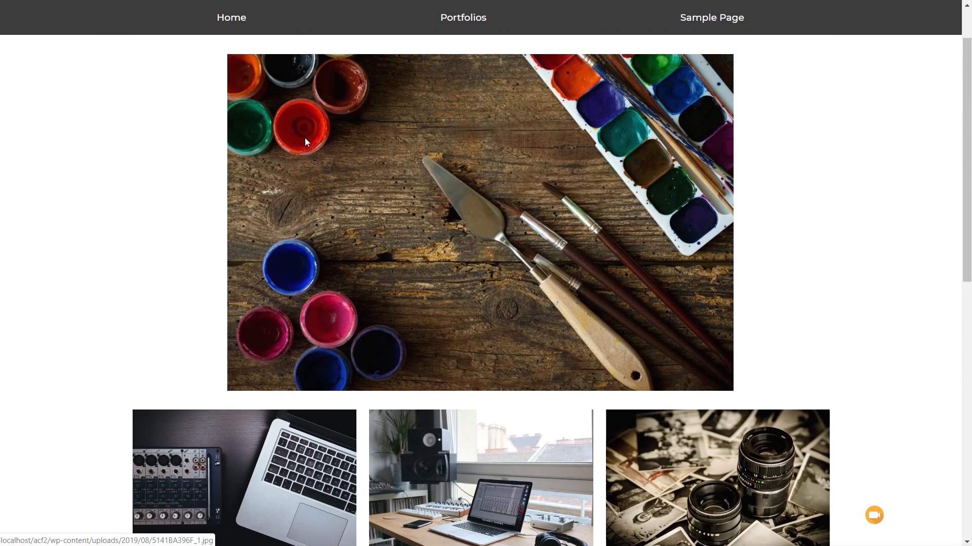
left_click(455, 23)
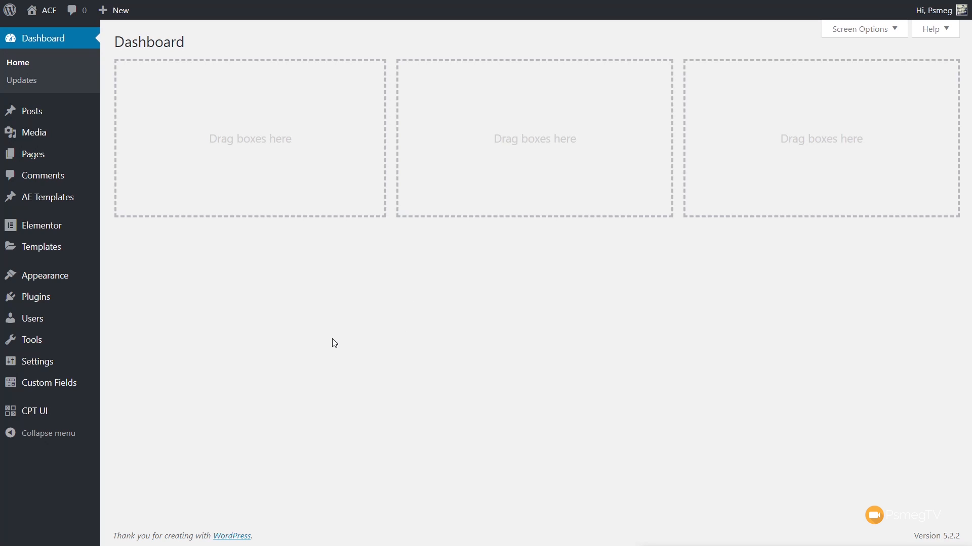
Step: Start a new custom post type in CPT UI with slug portfolio, plural label Portfolios and singular label Portfolio
mouse_move(57, 414)
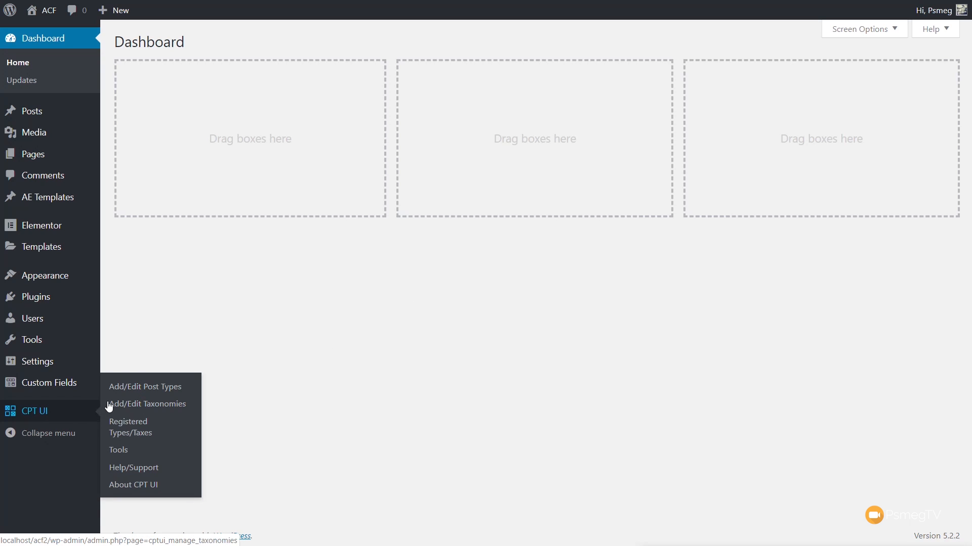
left_click(138, 393)
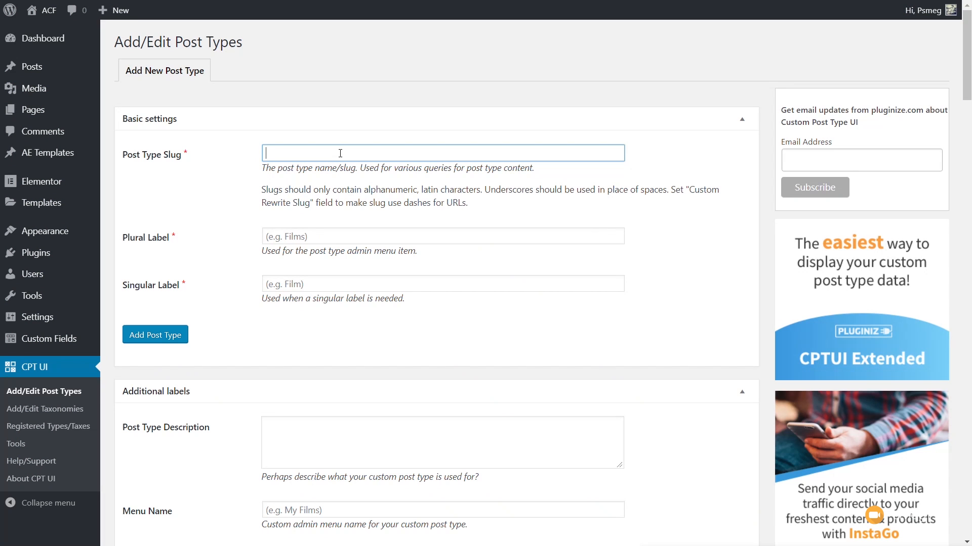
type("portfolio")
left_click(287, 236)
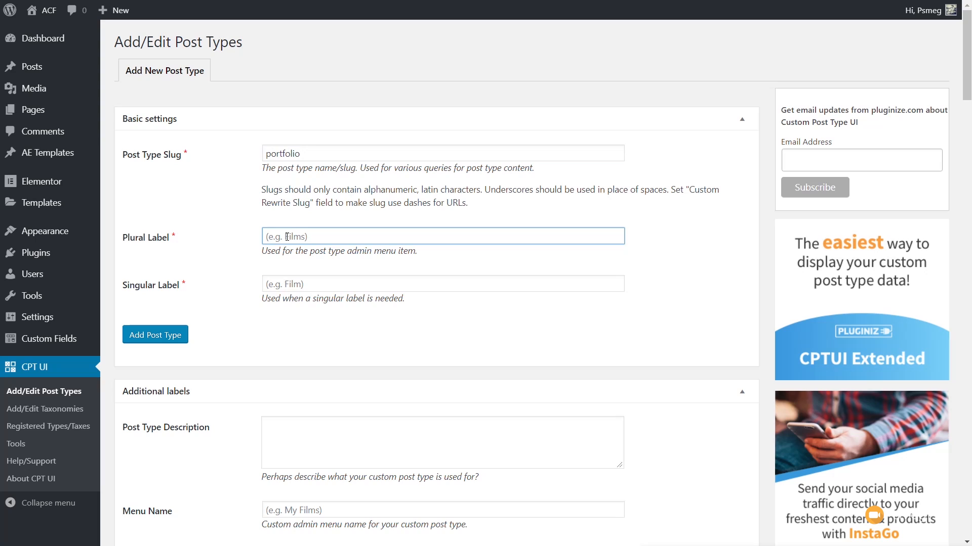
type("Portfolios")
left_click(287, 280)
type("Portfolio")
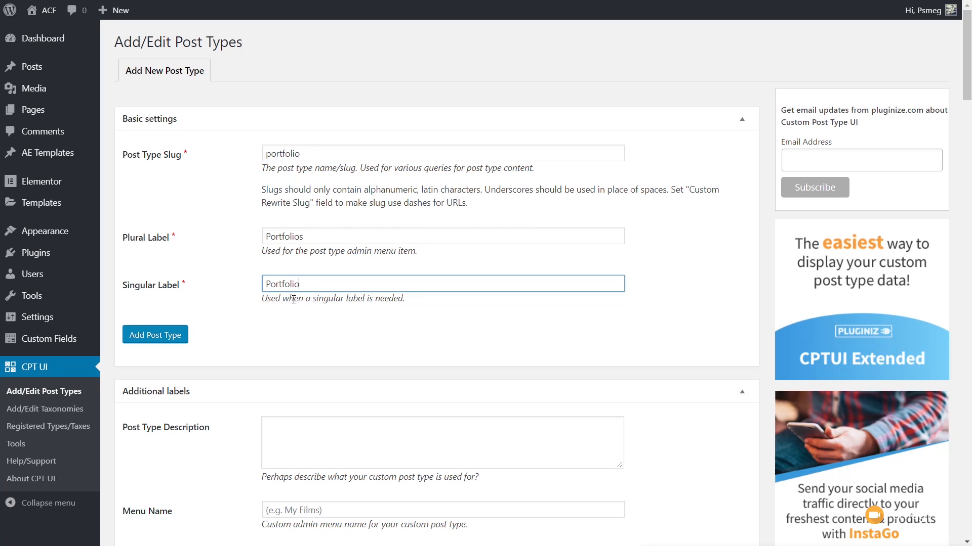
Step: Set both Has Archive and Hierarchical to True in the portfolio post type's settings
scroll(293, 300, "down", 5)
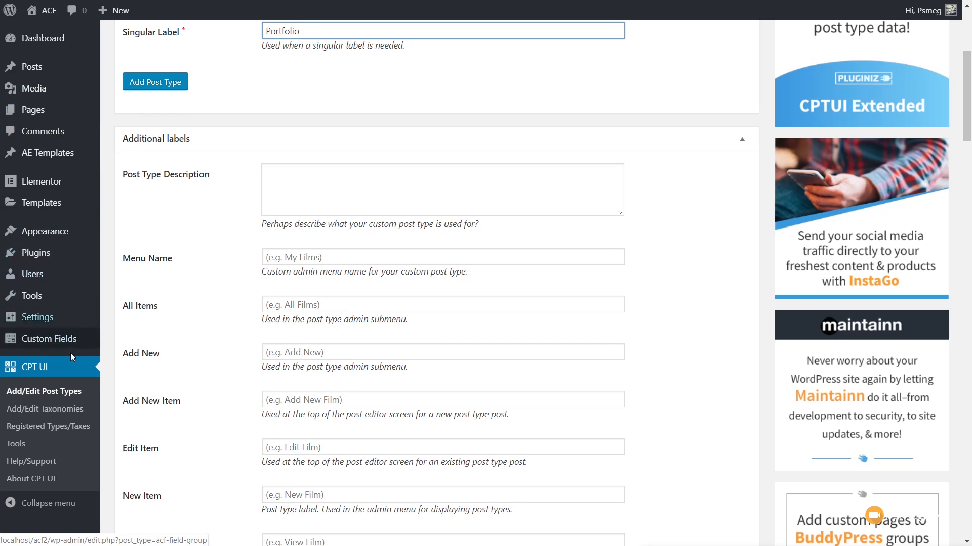
left_click(254, 383)
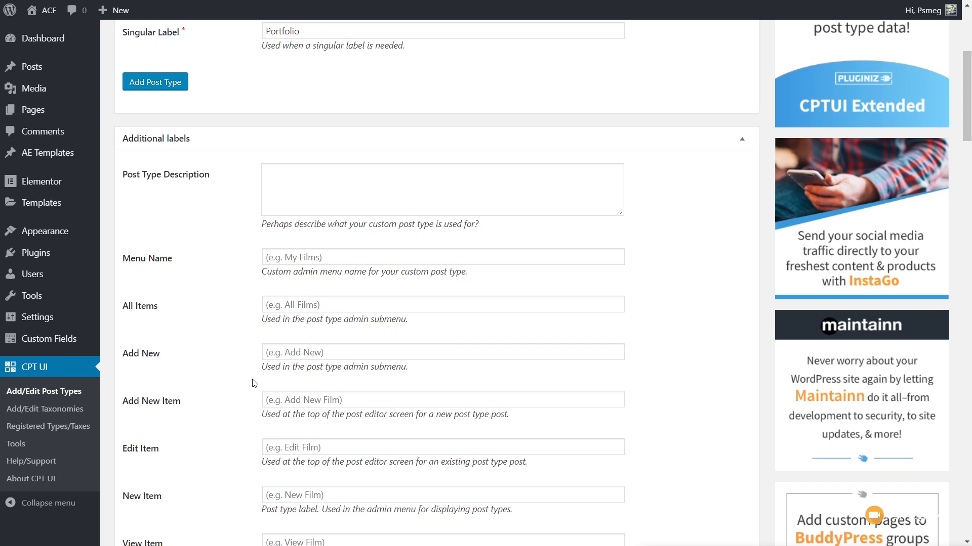
left_click(742, 139)
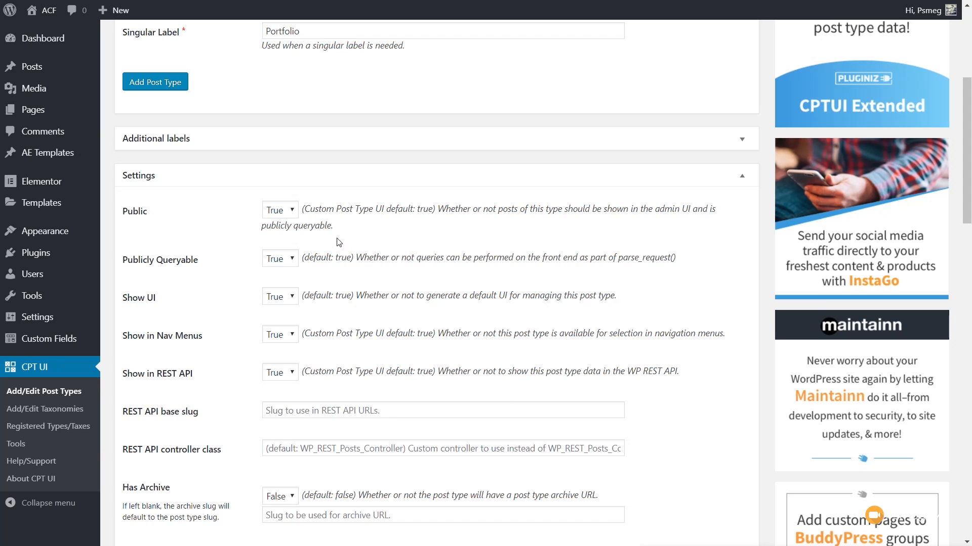
scroll(338, 242, "down", 1)
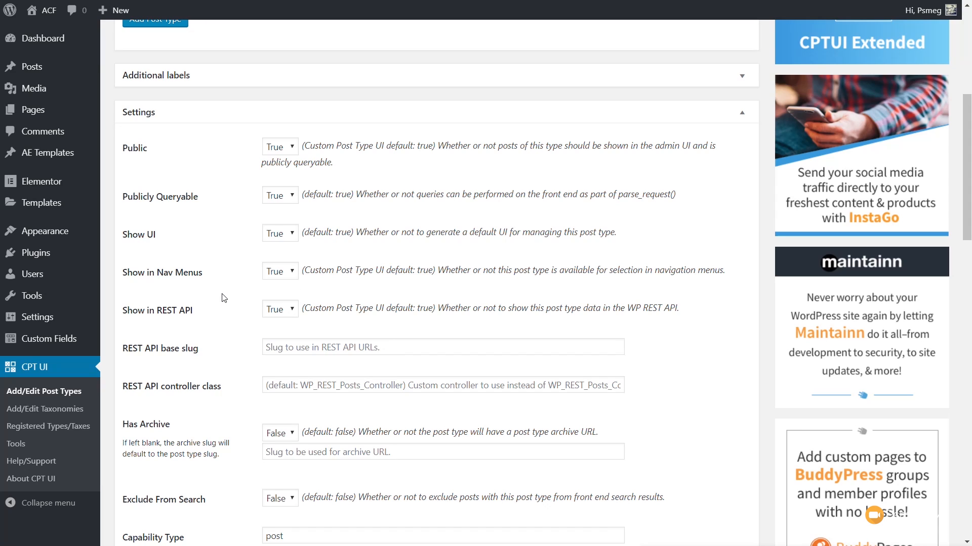
scroll(224, 300, "down", 1)
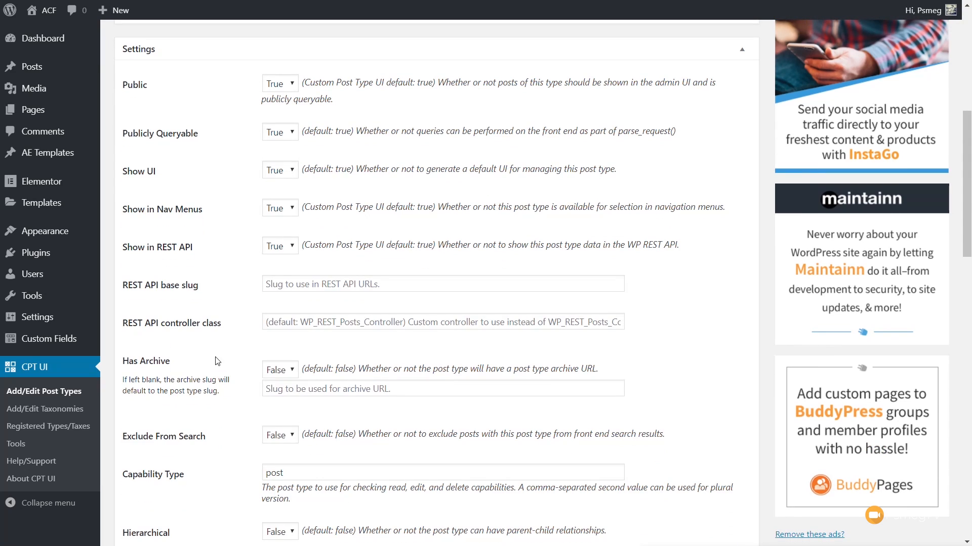
left_click(282, 373)
left_click(278, 397)
scroll(230, 422, "down", 2)
left_click(286, 412)
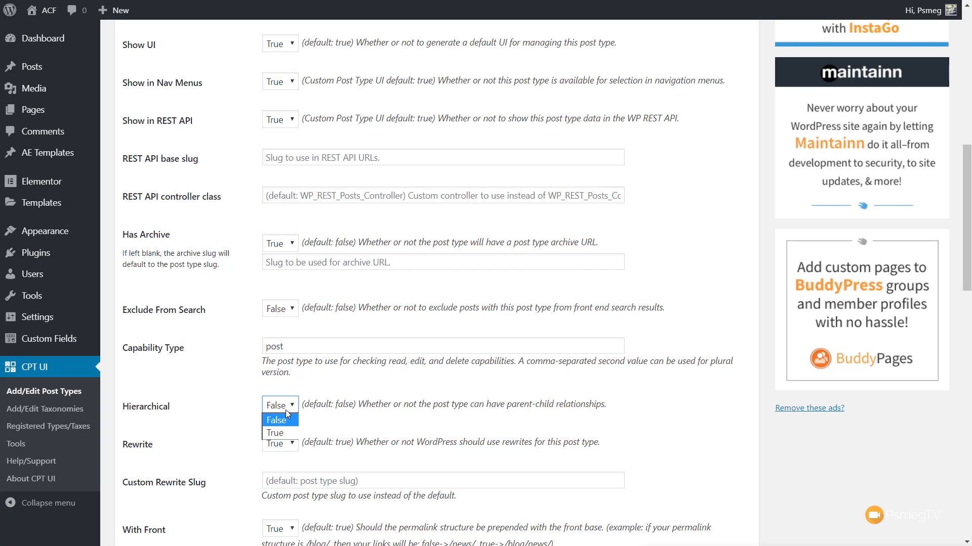
left_click(281, 431)
Step: Set the portfolio post type's menu icon to the Dashicon class dashicons-portfolio
scroll(212, 443, "down", 2)
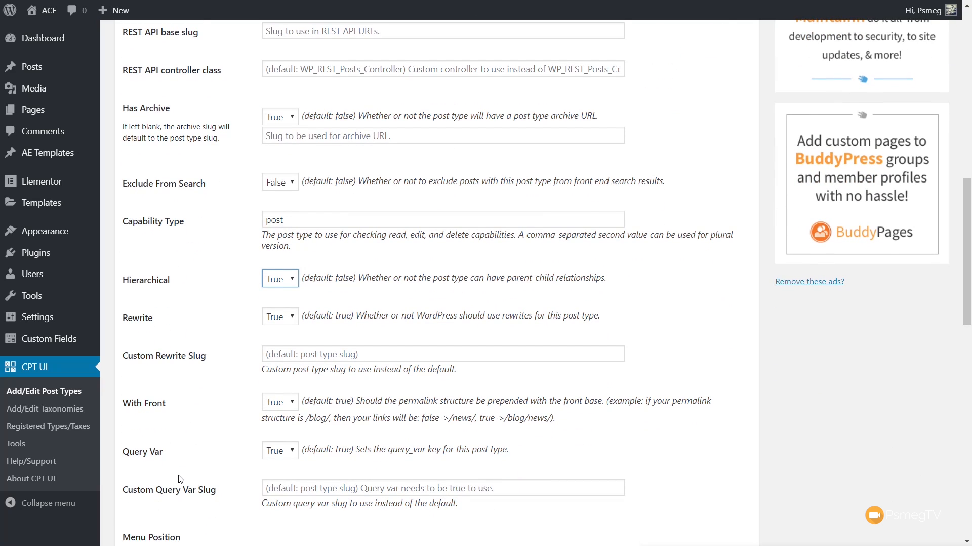
scroll(180, 479, "down", 2)
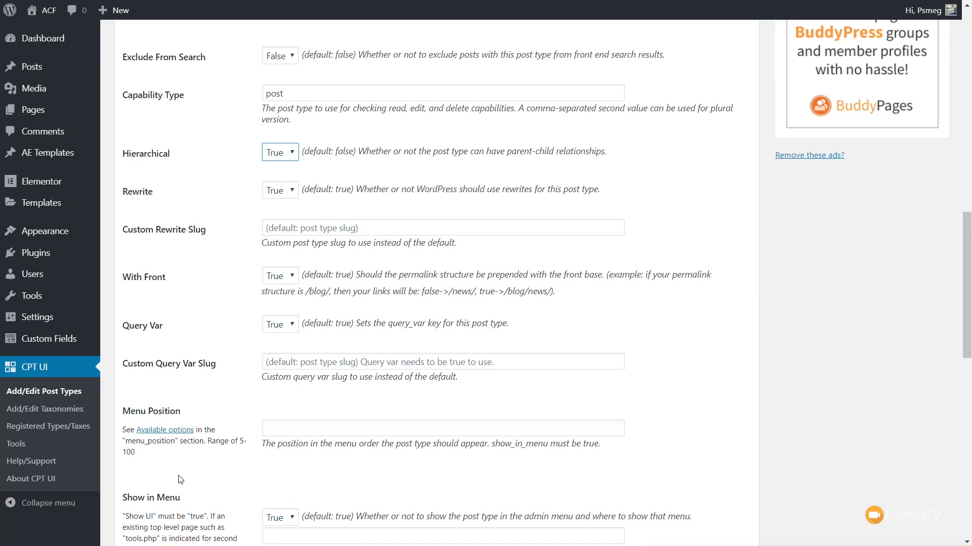
scroll(181, 480, "down", 3)
scroll(181, 480, "down", 3)
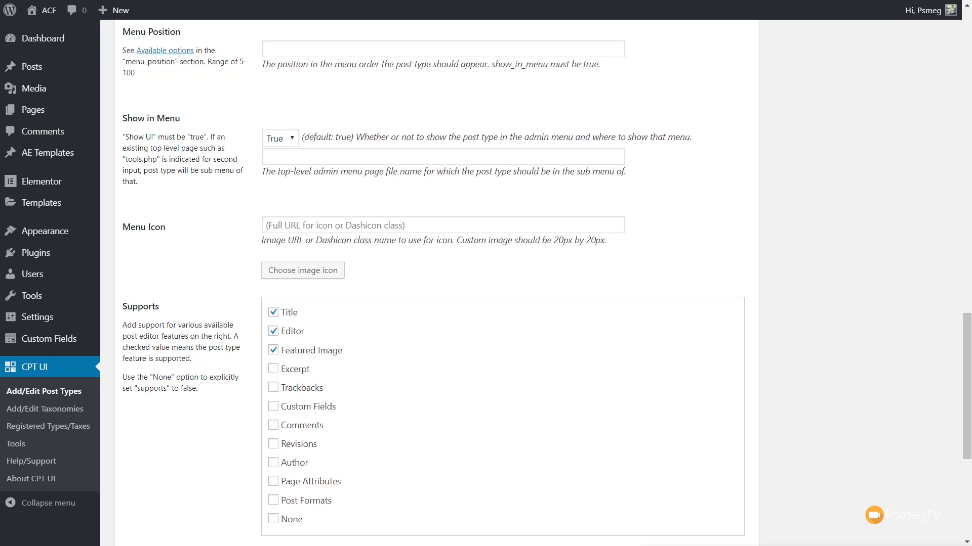
left_click(288, 229)
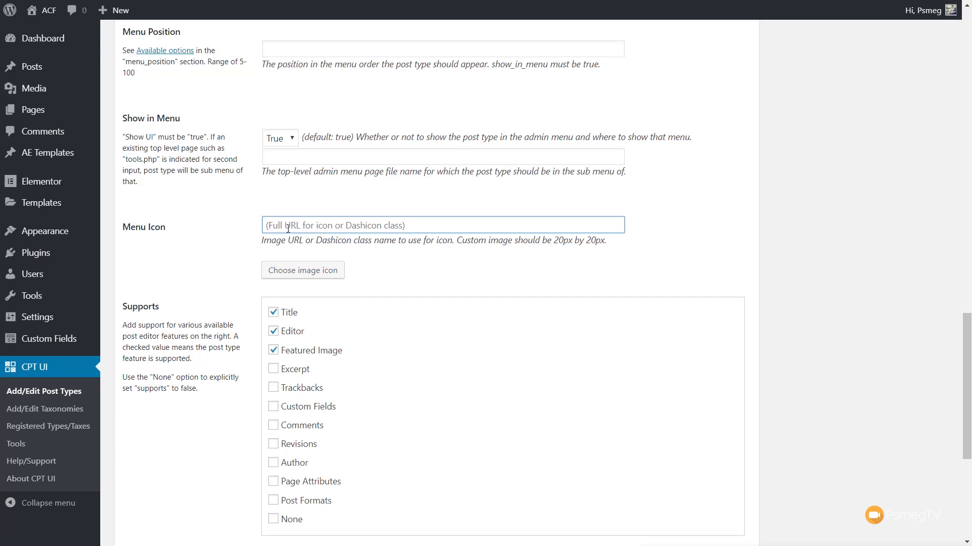
type("dashicons-portfolio")
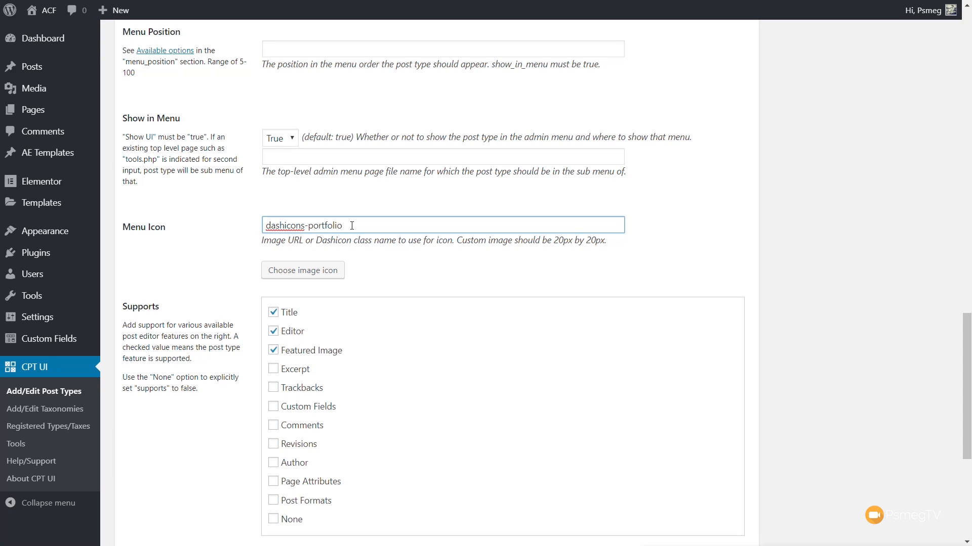
left_click_drag(342, 226, 268, 226)
mouse_move(340, 226)
left_mouse_down()
mouse_move(276, 226)
mouse_move(339, 225)
left_mouse_up()
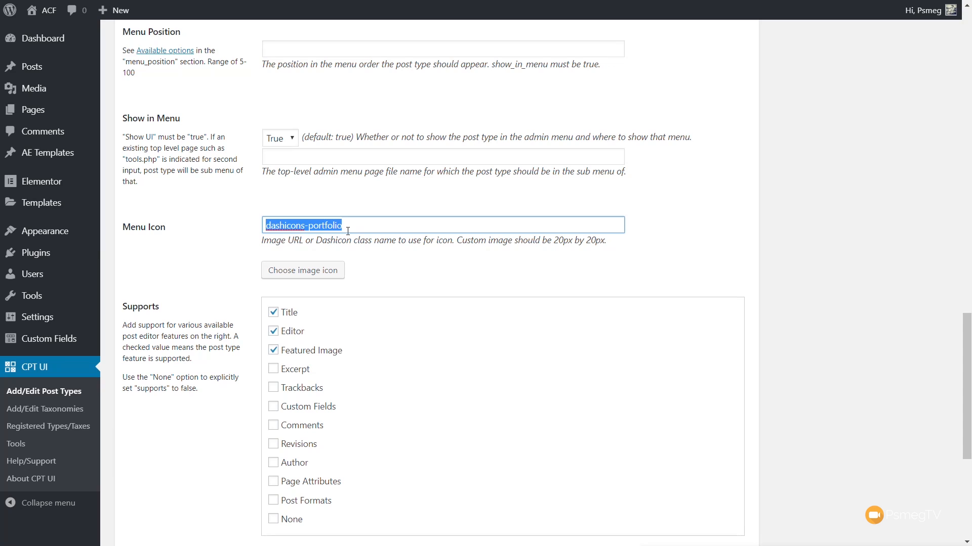
Step: Set the post type's menu position to 5 and add the post type
left_click(285, 53)
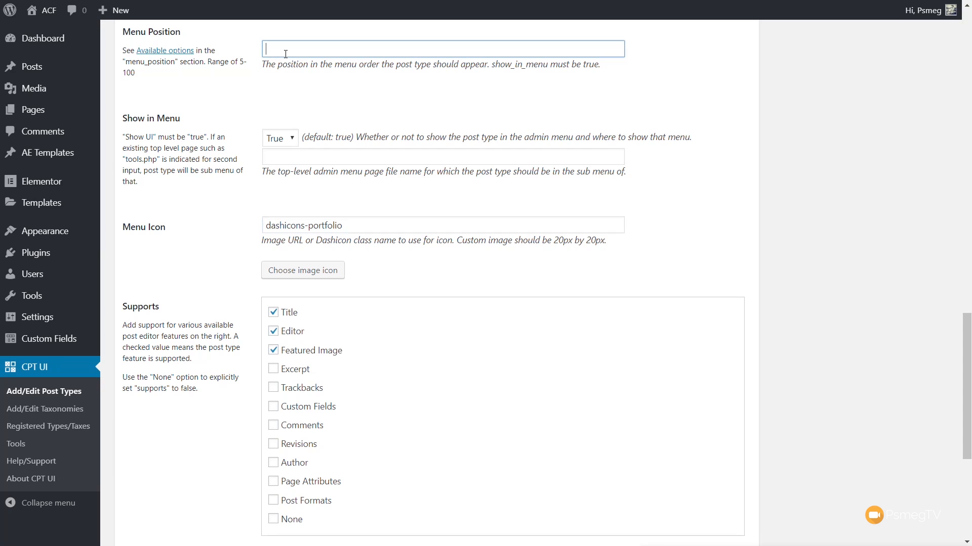
type("5")
scroll(204, 393, "down", 1)
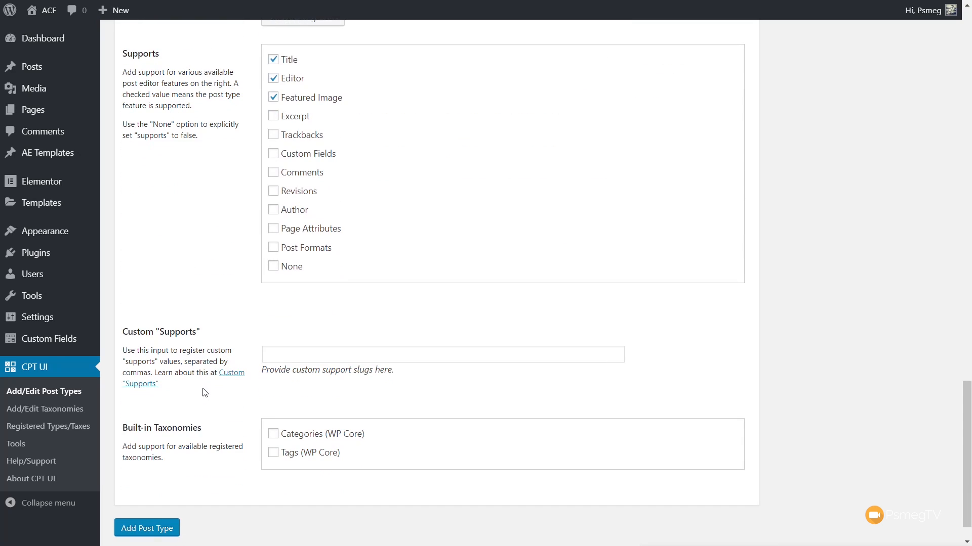
scroll(204, 394, "down", 2)
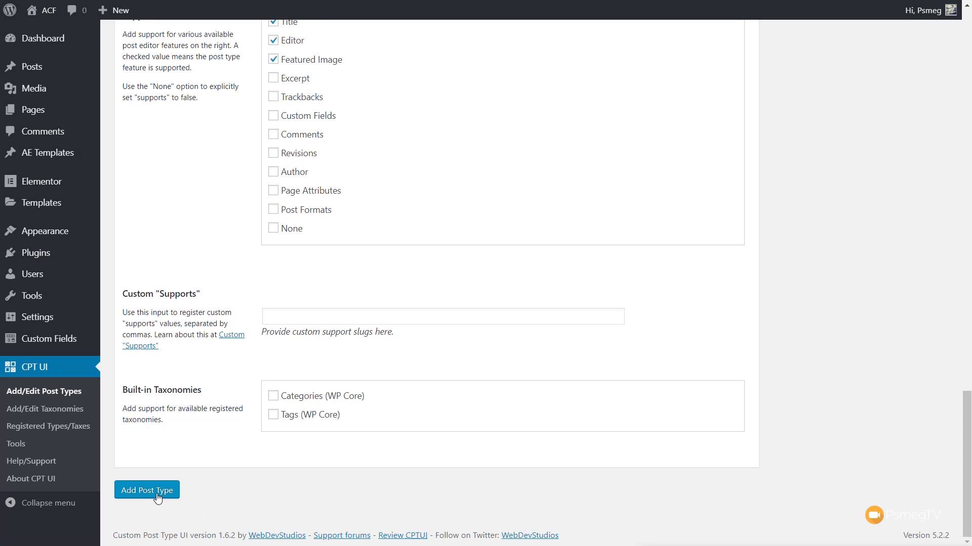
left_click(147, 490)
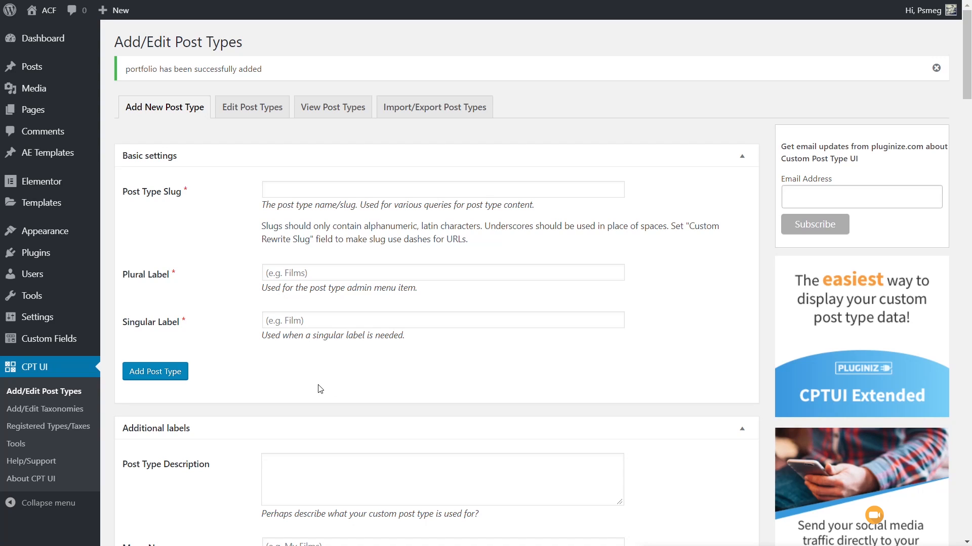
Step: Start a new taxonomy in CPT UI with the slug portfolio_category
left_click(64, 410)
left_click(336, 156)
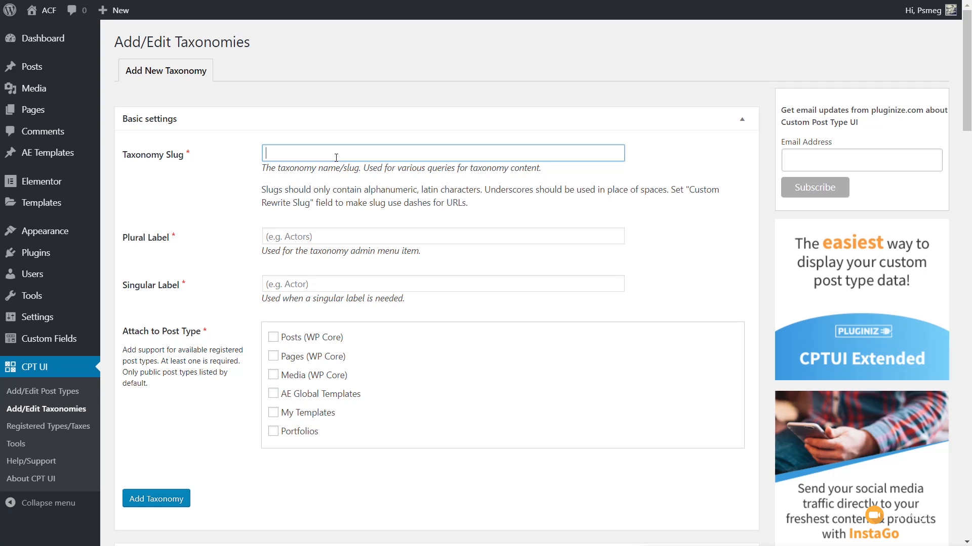
type("portfolio_category")
Step: Give the taxonomy the plural label Portfolio Categories and the singular label Portfolio Category
left_click(292, 238)
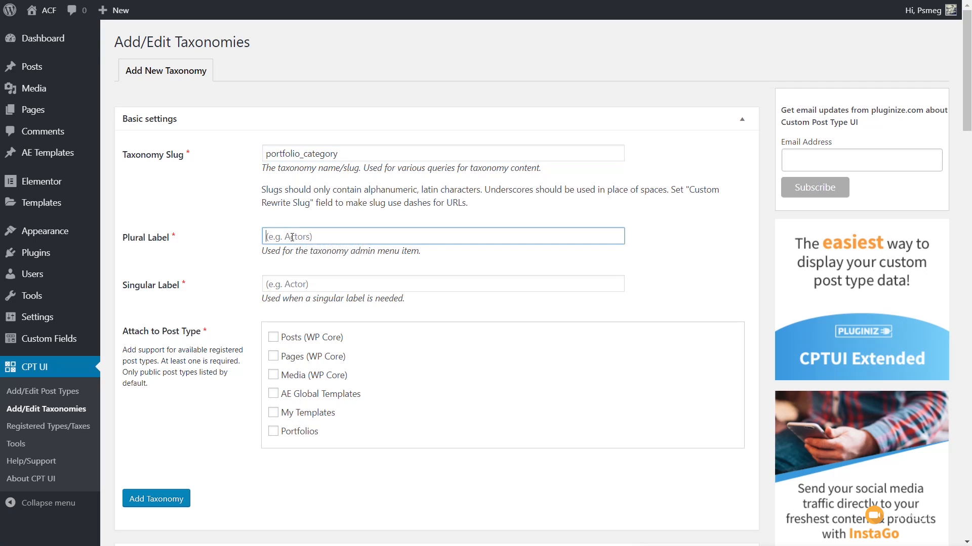
type("Portfolio Categories")
left_click_drag(344, 237, 253, 242)
key("ctrl+c")
left_click(298, 284)
key("ctrl+v")
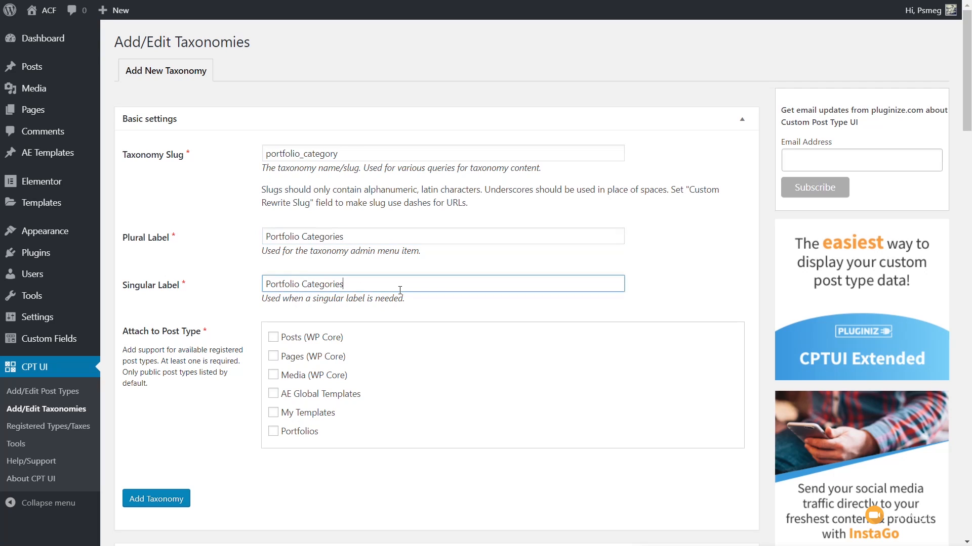
key("BackSpace")
key("BackSpace")
key("BackSpace")
type("y")
Step: Attach the taxonomy to the Portfolios post type and add it
left_click(210, 453)
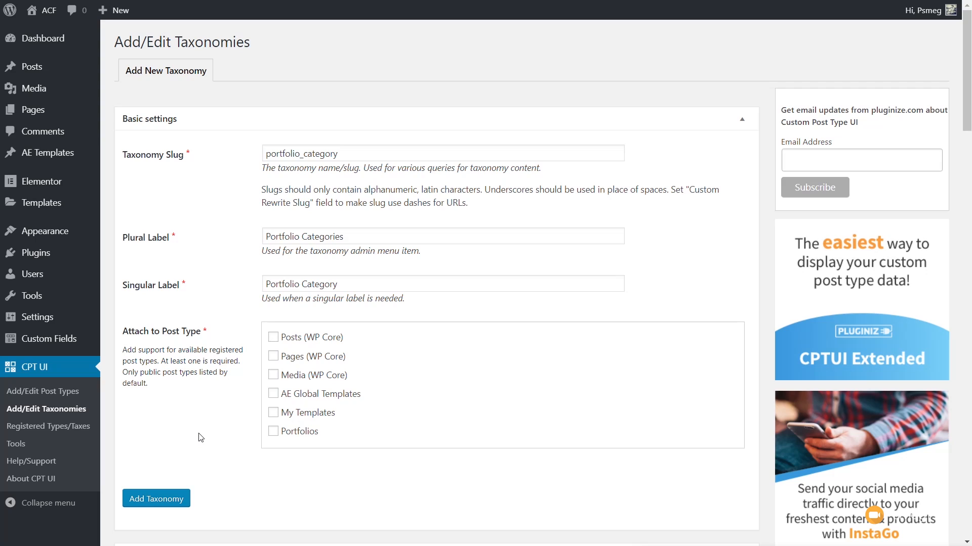
left_click(281, 434)
left_click(142, 501)
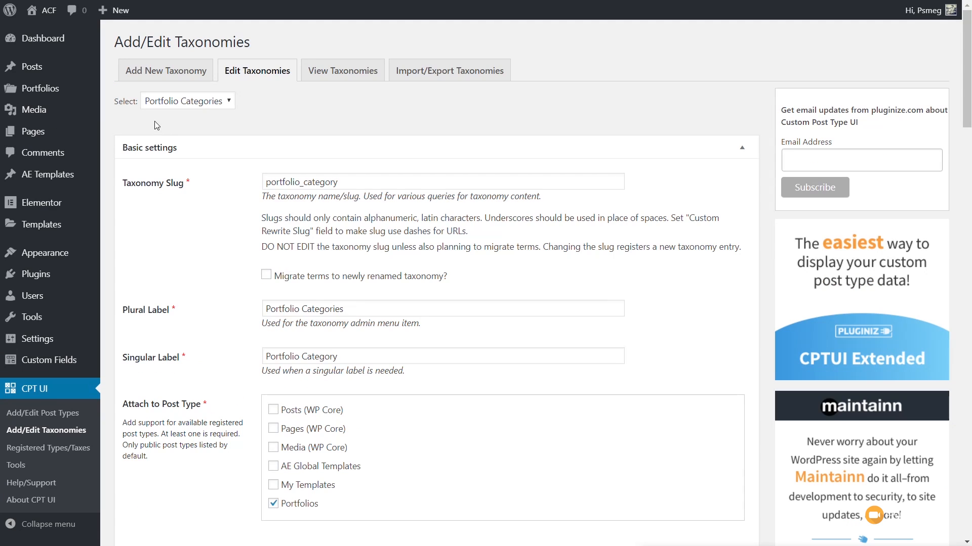
Step: Open the Portfolio Categories page of the Portfolios post type
mouse_move(44, 94)
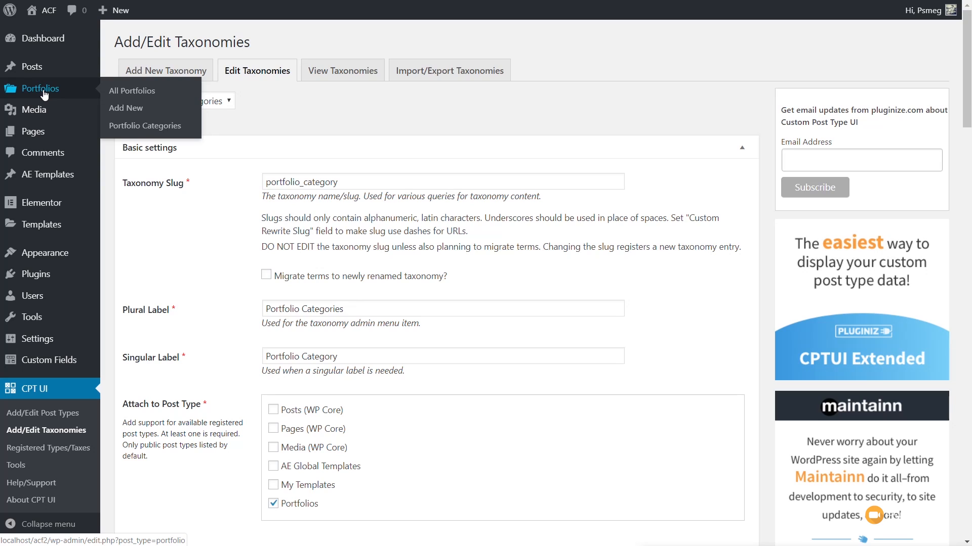
left_click(124, 126)
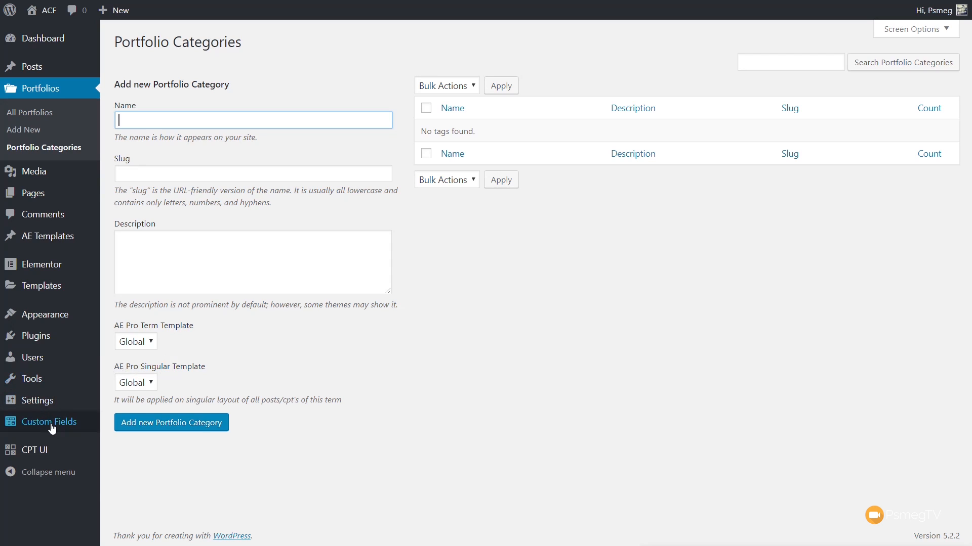
Step: Start a new custom field group titled Portfolio Category Extras
mouse_move(52, 428)
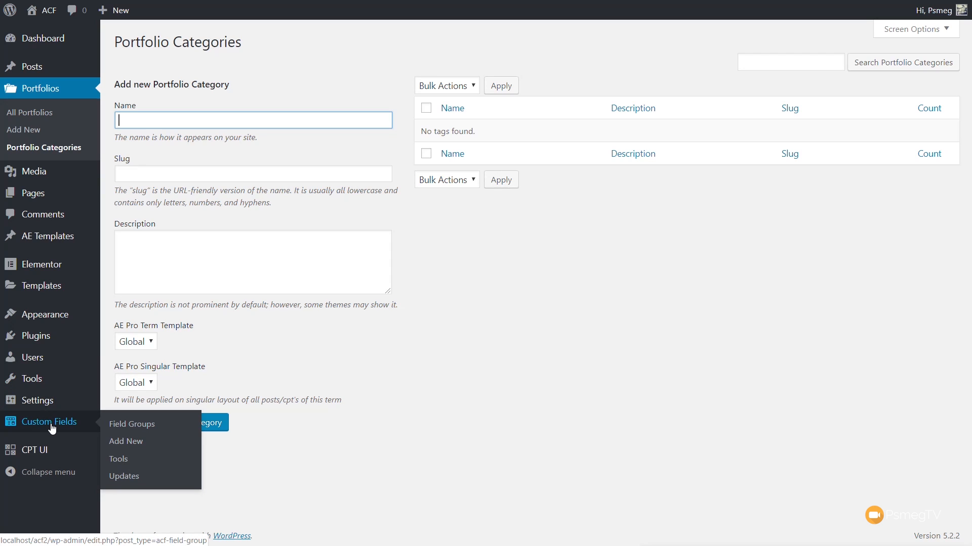
left_click(127, 441)
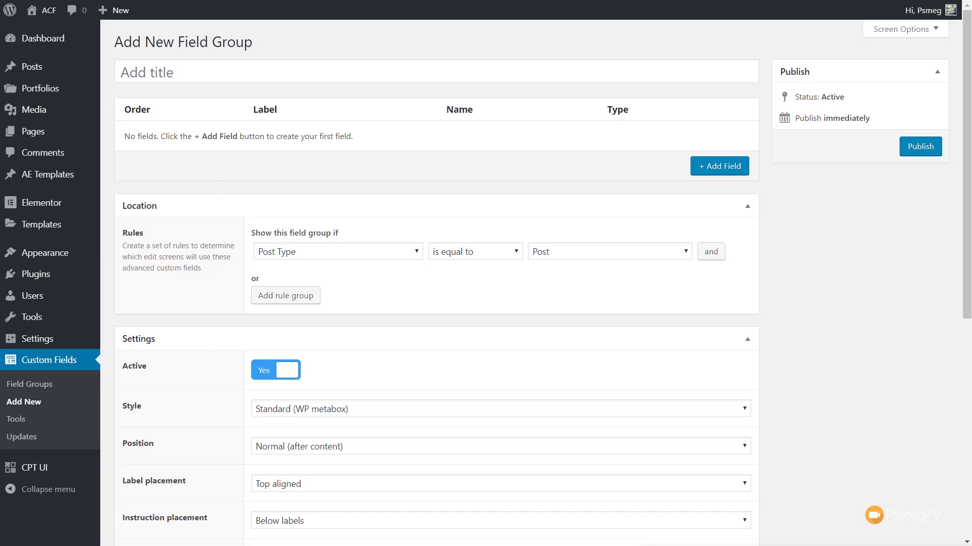
left_click(298, 65)
key("ctrl+v")
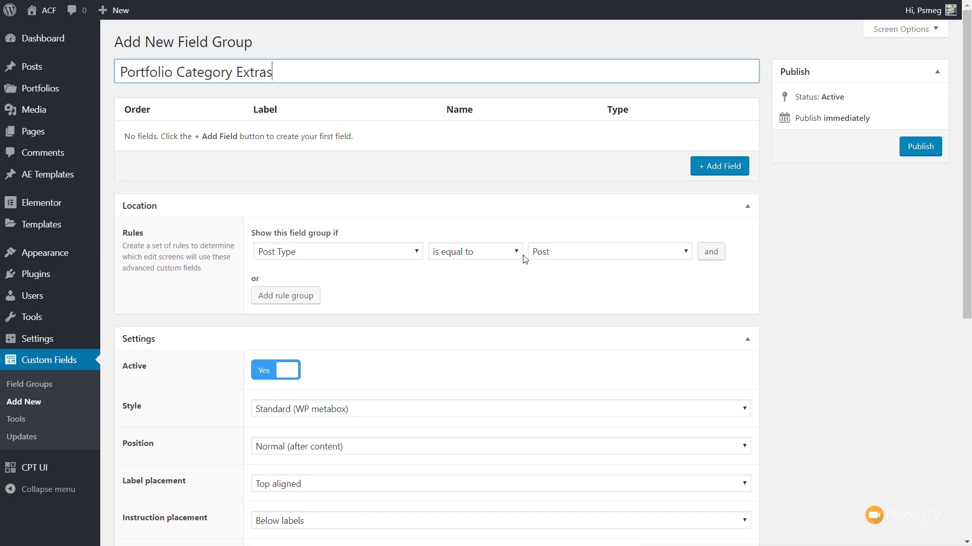
Step: Set the field group's location rule to Taxonomy is equal to Portfolio Category
left_click(403, 254)
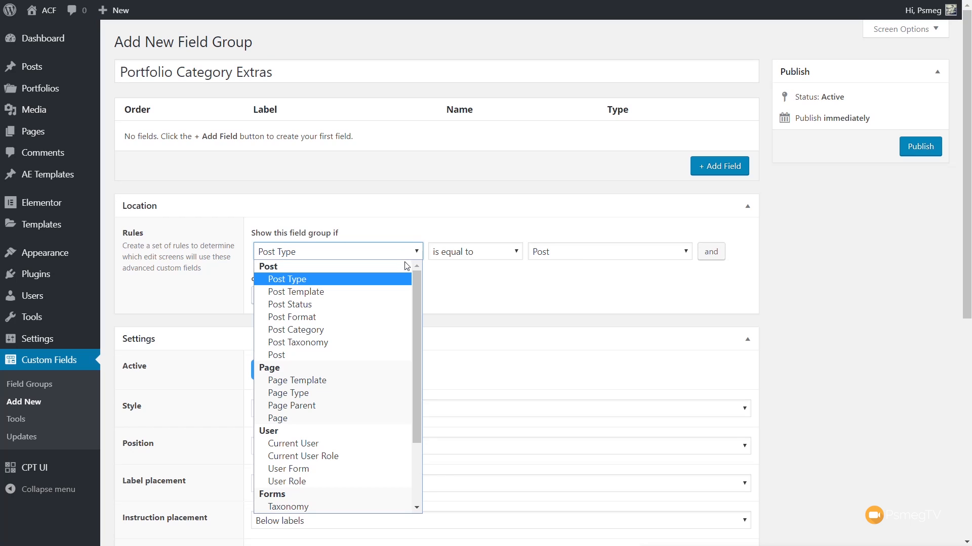
left_click_drag(415, 287, 412, 357)
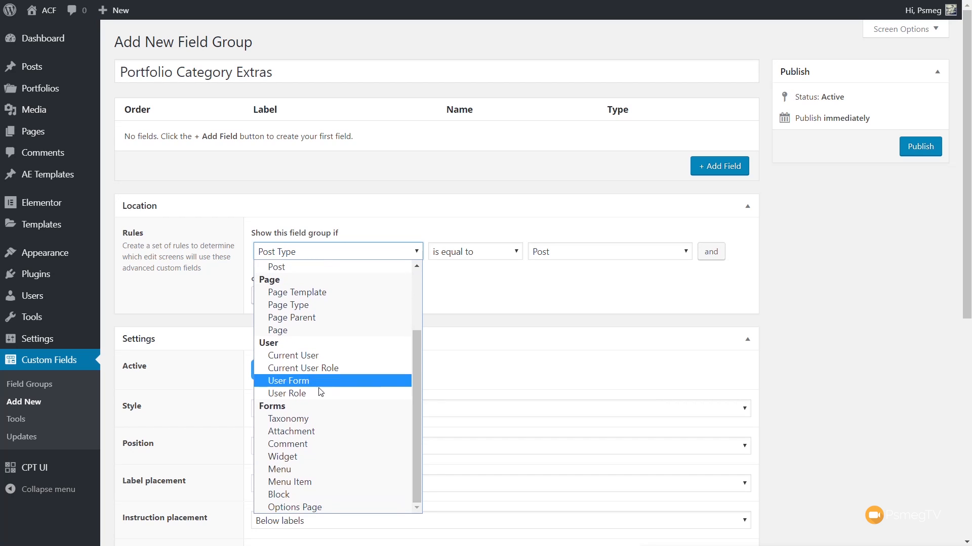
left_click(290, 420)
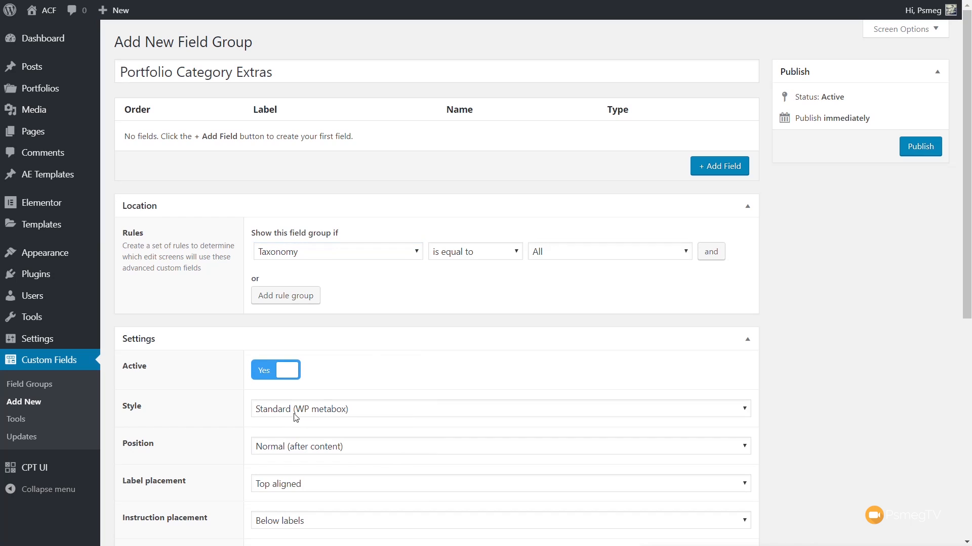
left_click(608, 259)
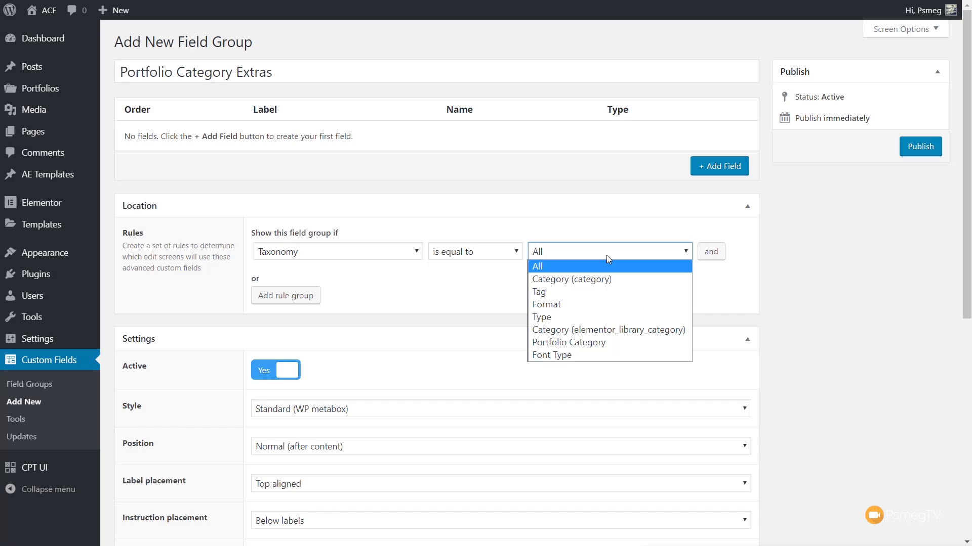
left_click(586, 339)
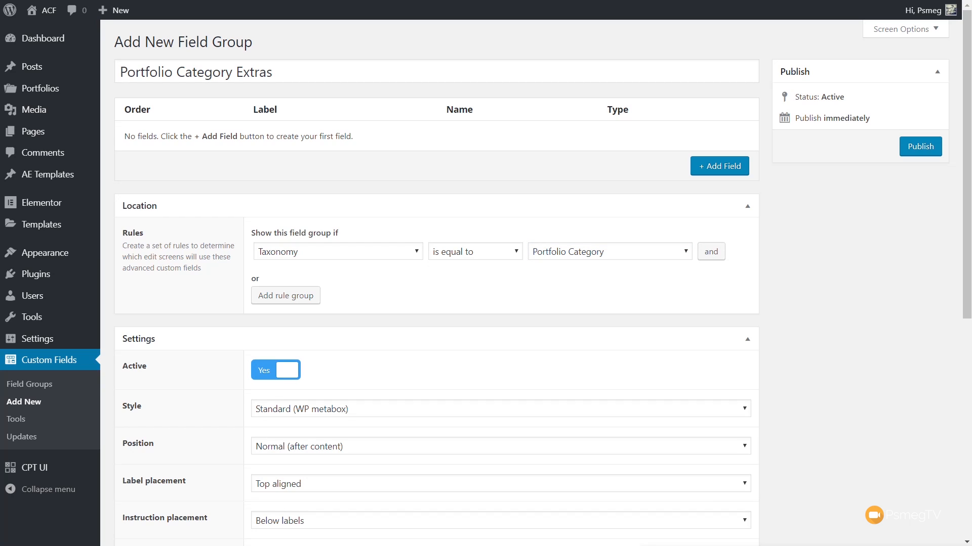
Step: Add a field labelled Portfolio Category Image to the group and set its type to Image
left_click(719, 167)
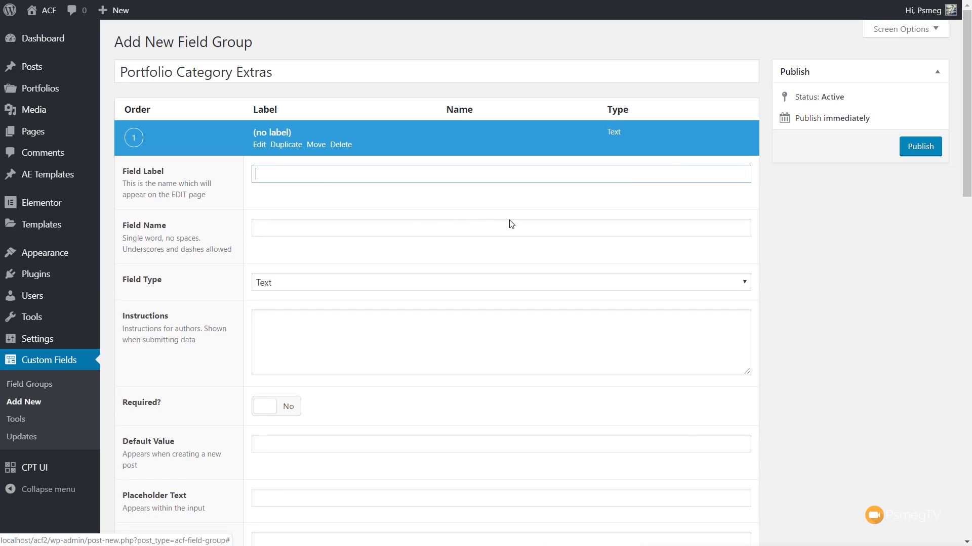
type("Portfolio Category Image")
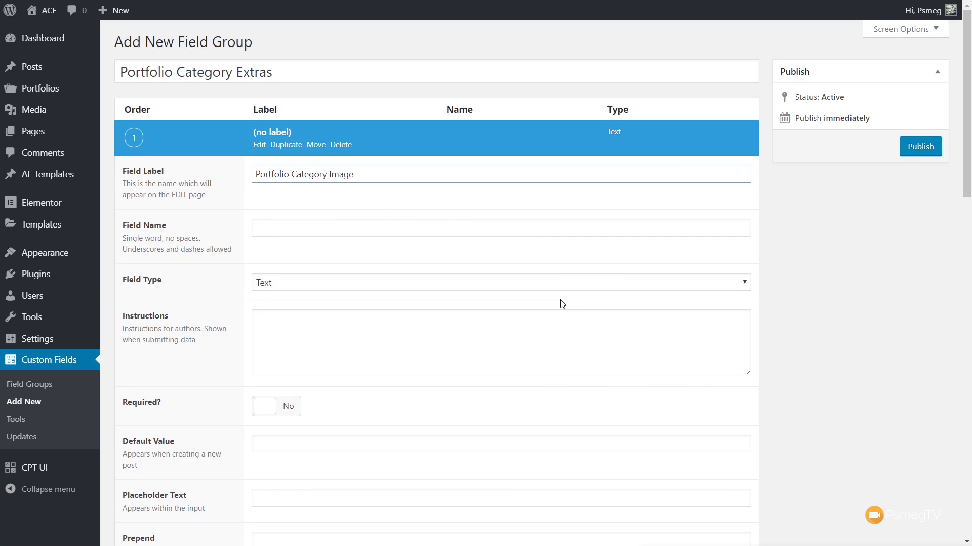
left_click(332, 234)
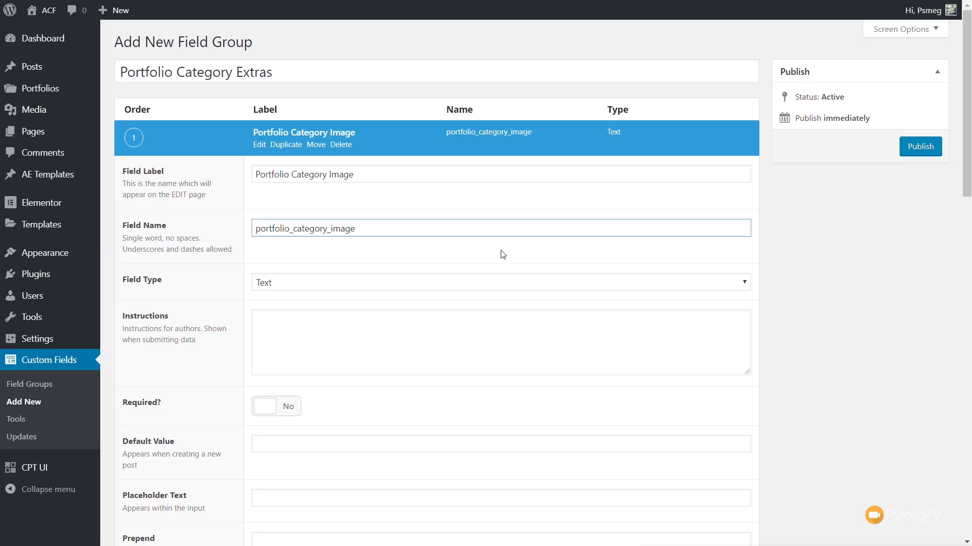
left_click(334, 289)
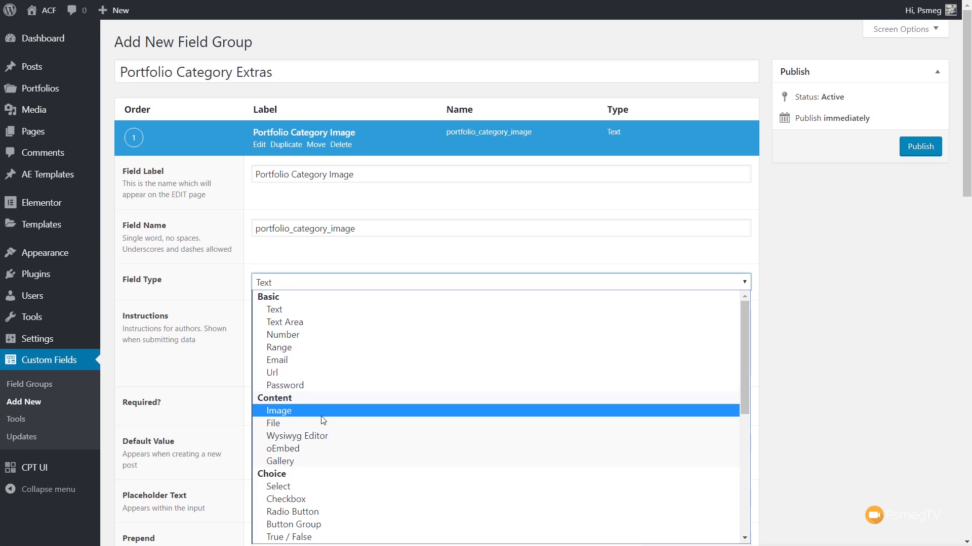
left_click(332, 411)
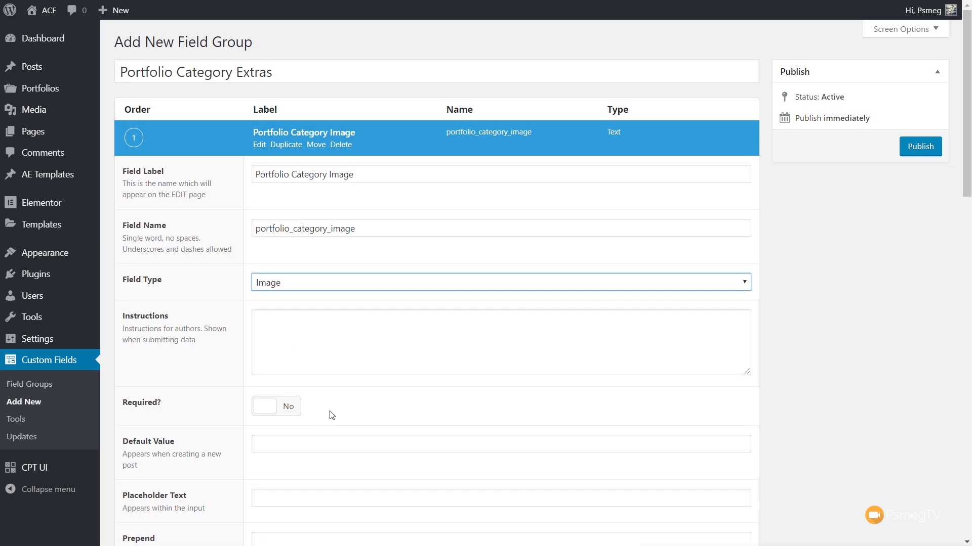
Step: Make the Portfolio Category Image field required and set its return format to Image URL
left_click(286, 410)
scroll(797, 405, "down", 3)
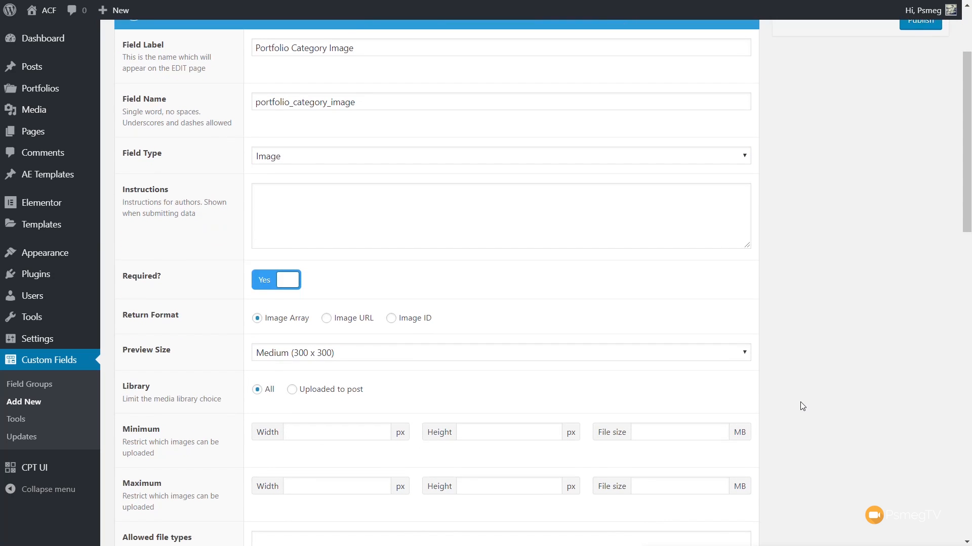
left_click(360, 324)
Step: Restrict the image field's allowed file types to jpg,jpeg,png,gif and publish the field group
scroll(881, 384, "down", 4)
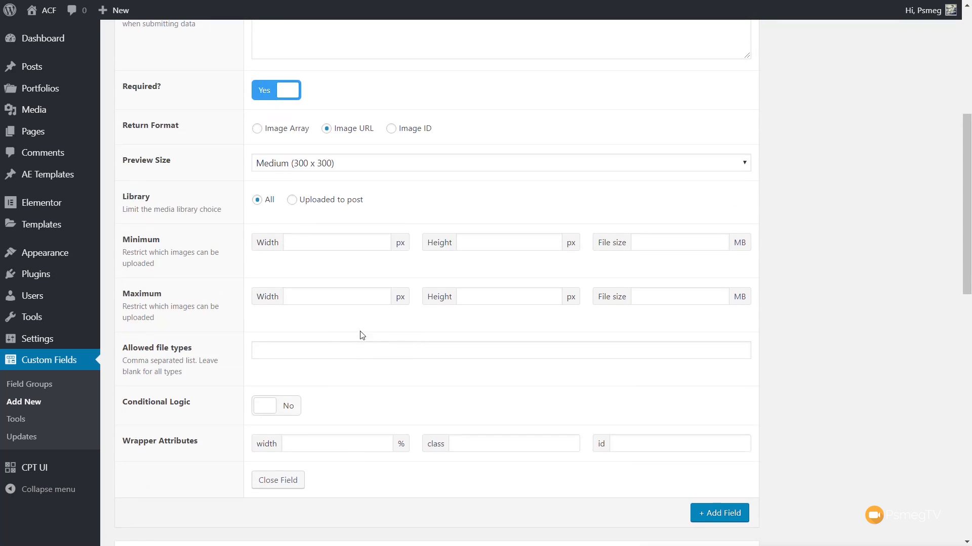
left_click(316, 349)
type("jpg,jpeg,png,gif")
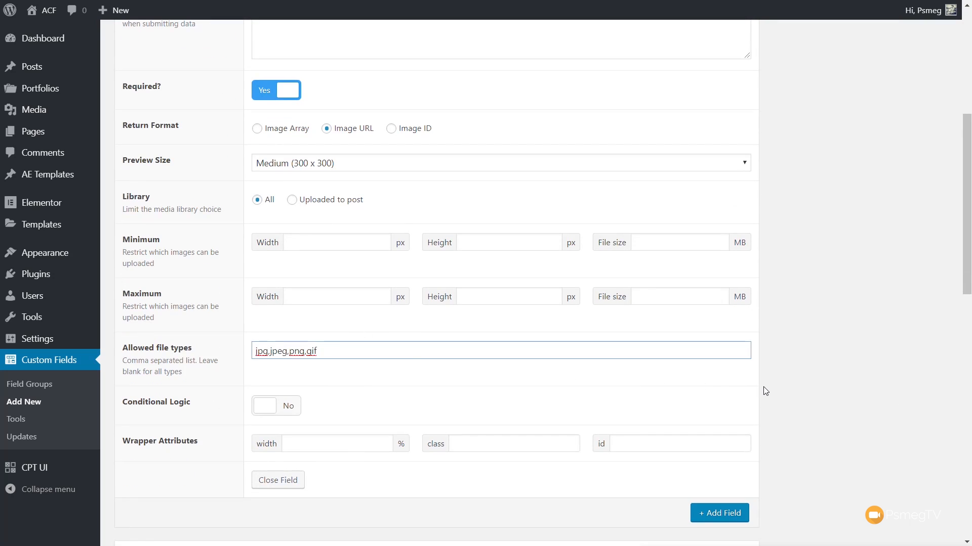
scroll(835, 285, "up", 7)
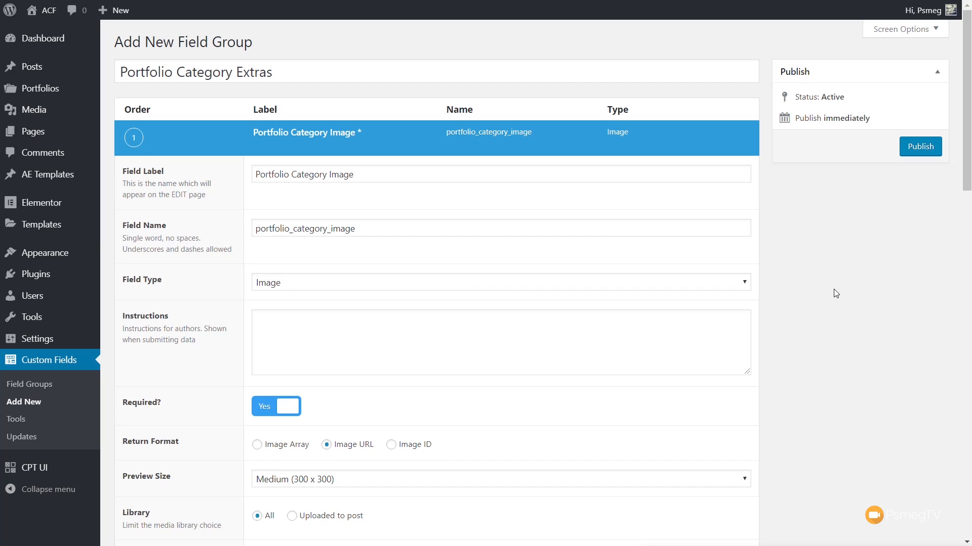
left_click(916, 152)
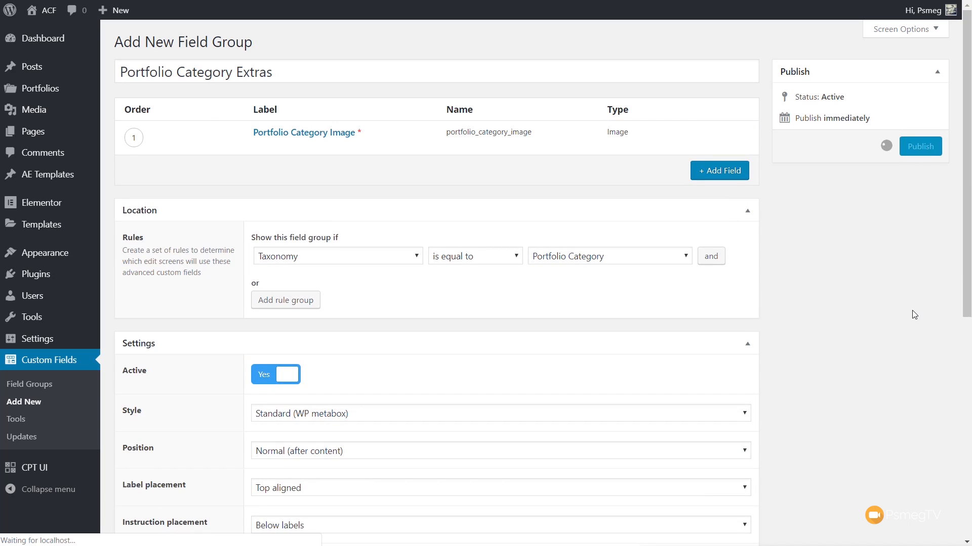
Step: Open a new portfolio entry to examine its default editing fields and category choices
mouse_move(45, 89)
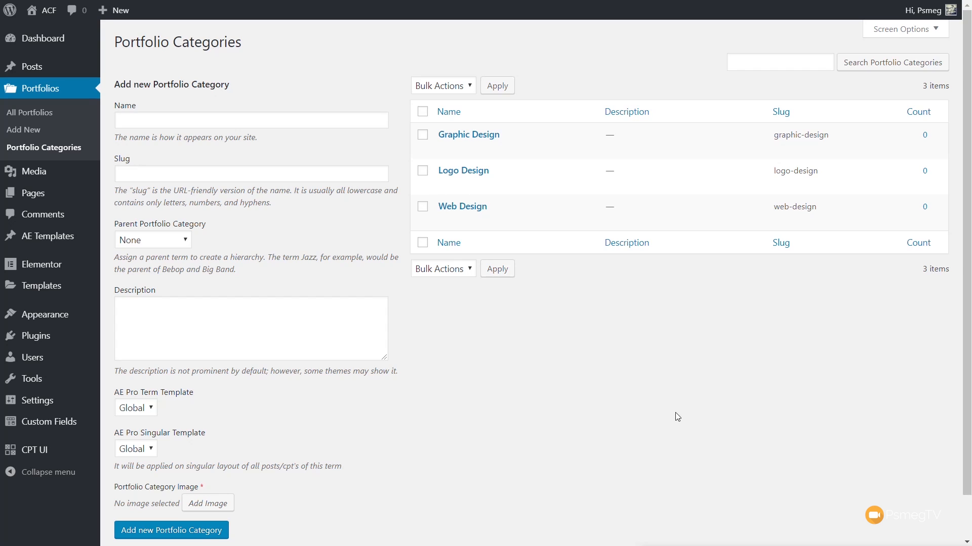
left_click(38, 132)
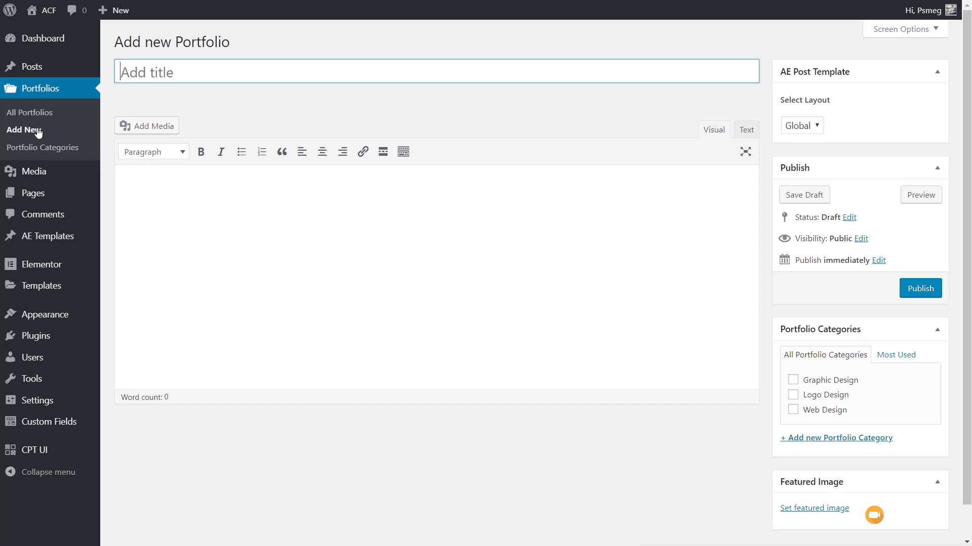
left_click(519, 443)
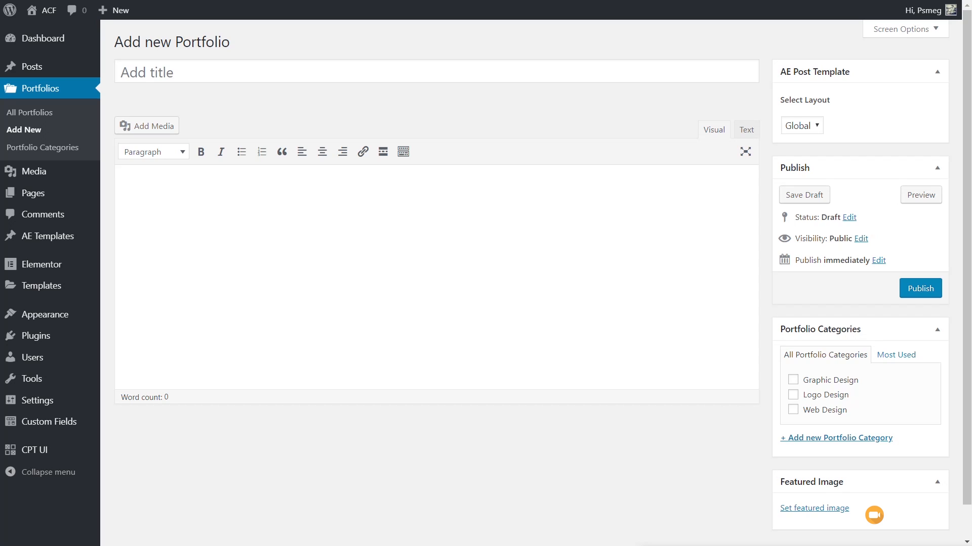
Step: Start a new custom field group titled Portfolio Additions and show it for the Portfolio post type
mouse_move(56, 430)
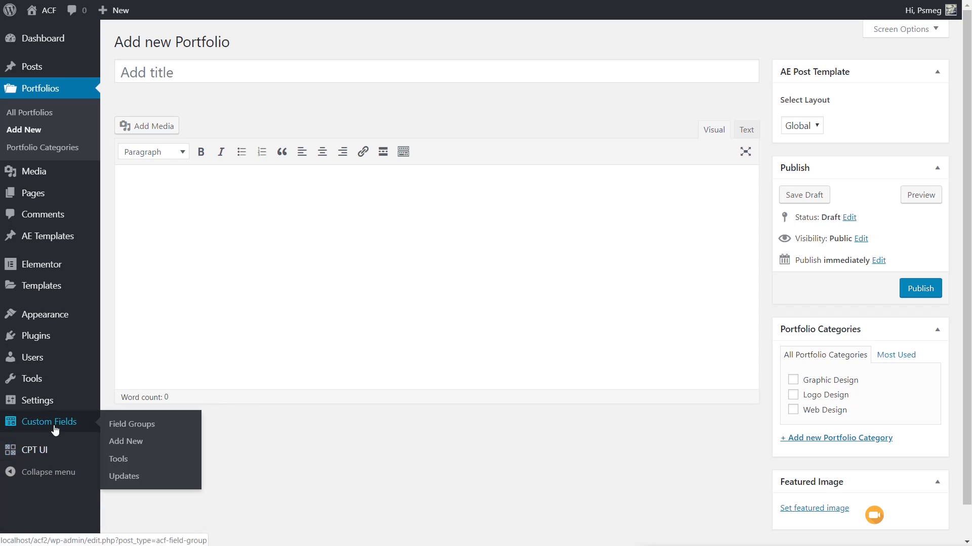
left_click(109, 442)
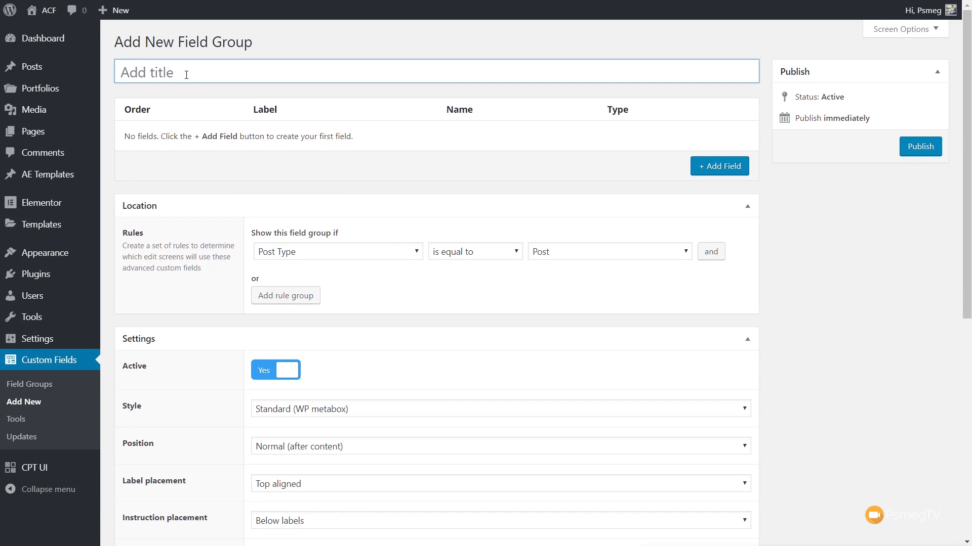
type("Portfolio Additions")
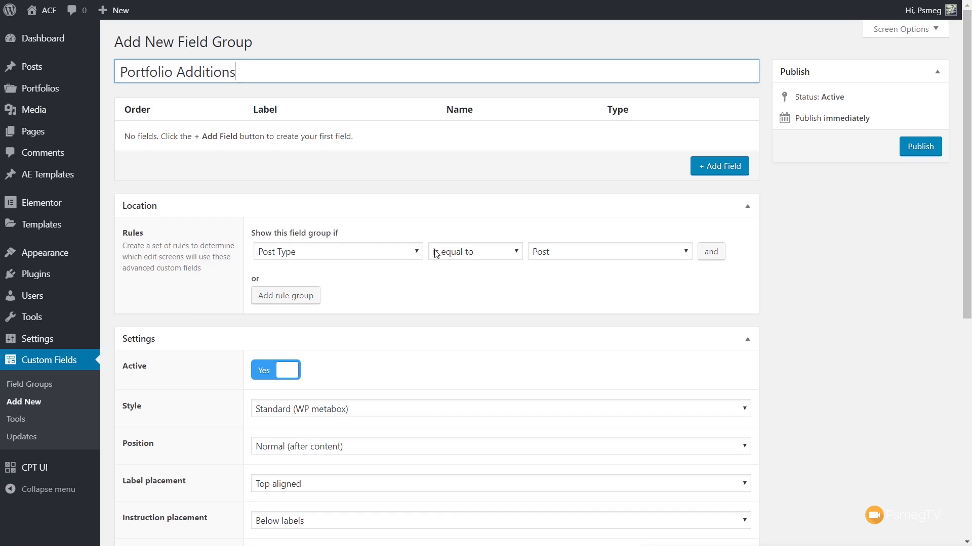
left_click(590, 251)
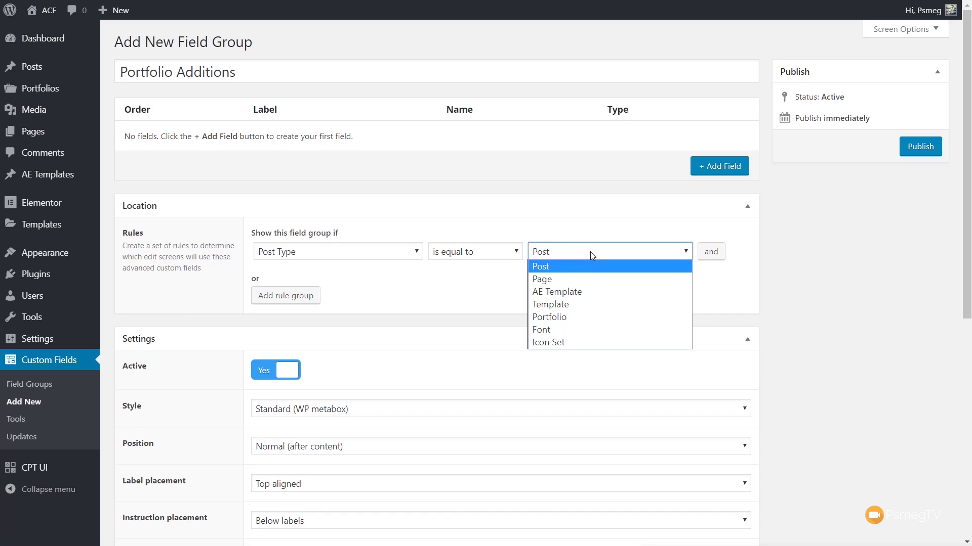
left_click(575, 317)
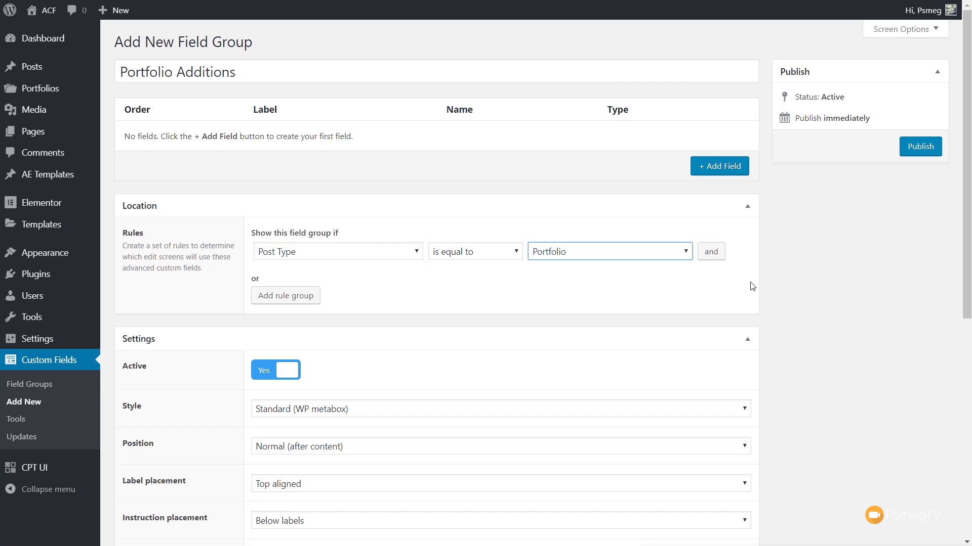
Step: Add a Text field labelled Project URL to the Portfolio Additions group
left_click(709, 166)
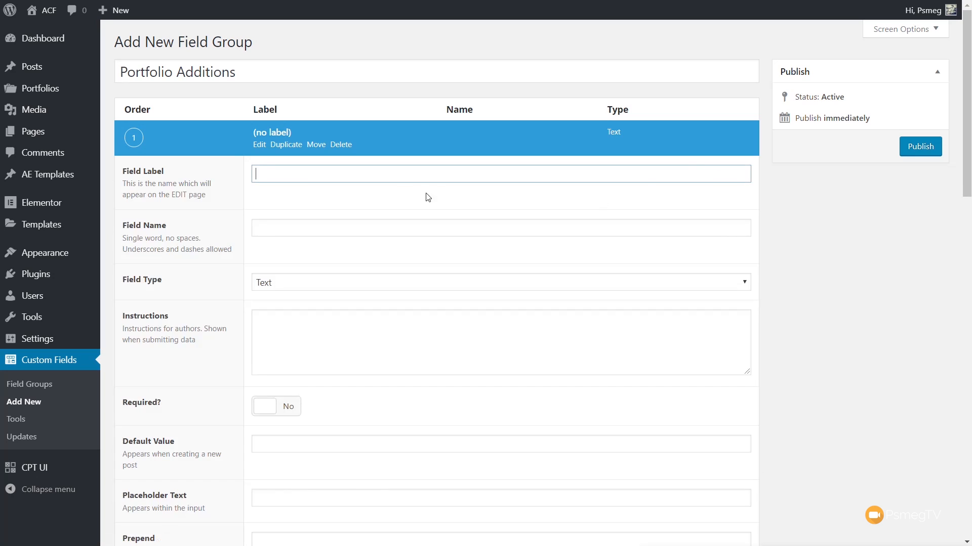
type("Project URL")
left_click(282, 226)
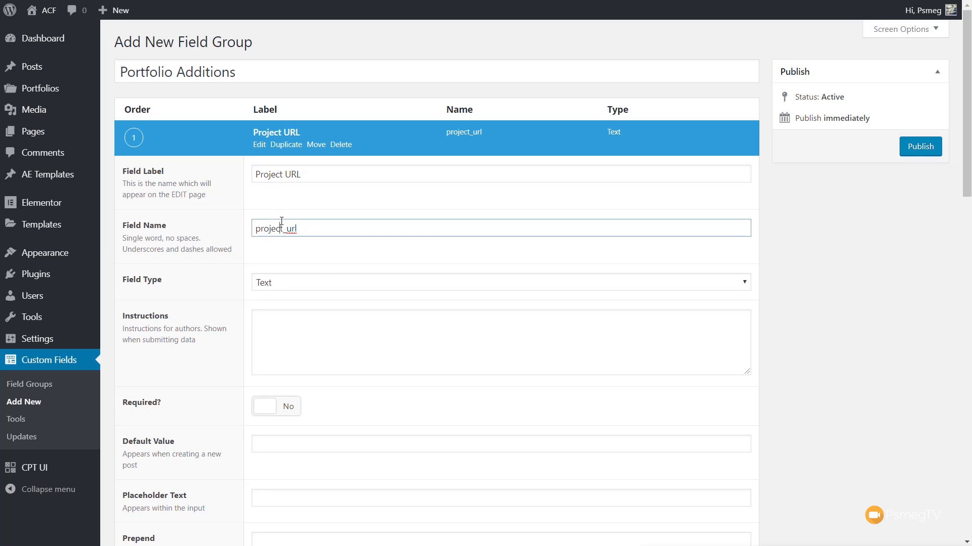
left_click(315, 284)
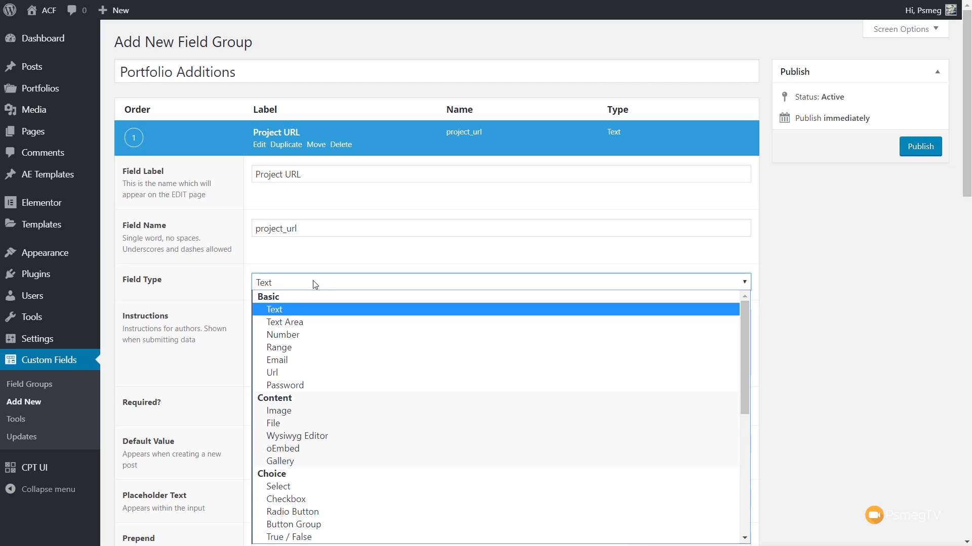
left_click(850, 263)
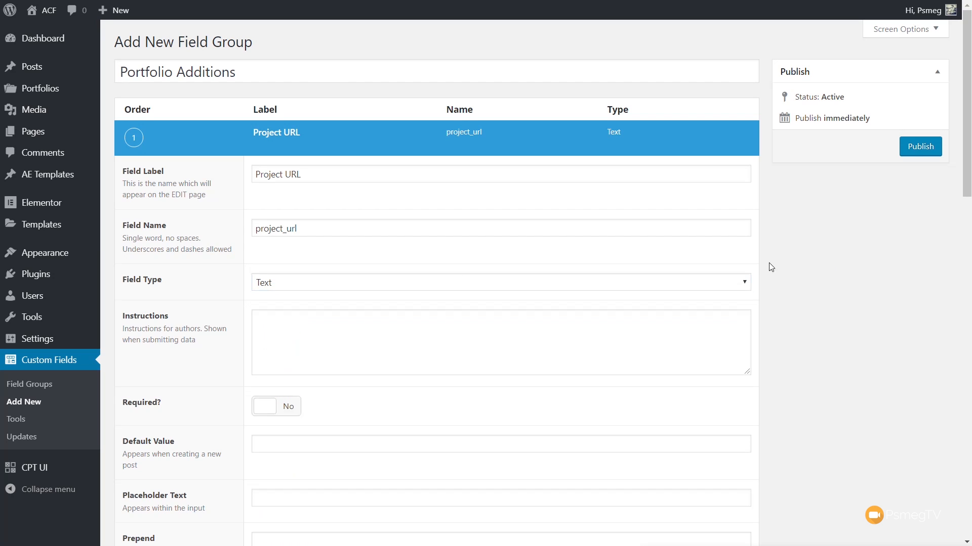
Step: Examine the remaining Project URL field settings, including the rule options that conditional logic offers, leaving conditional logic off
scroll(632, 377, "down", 3)
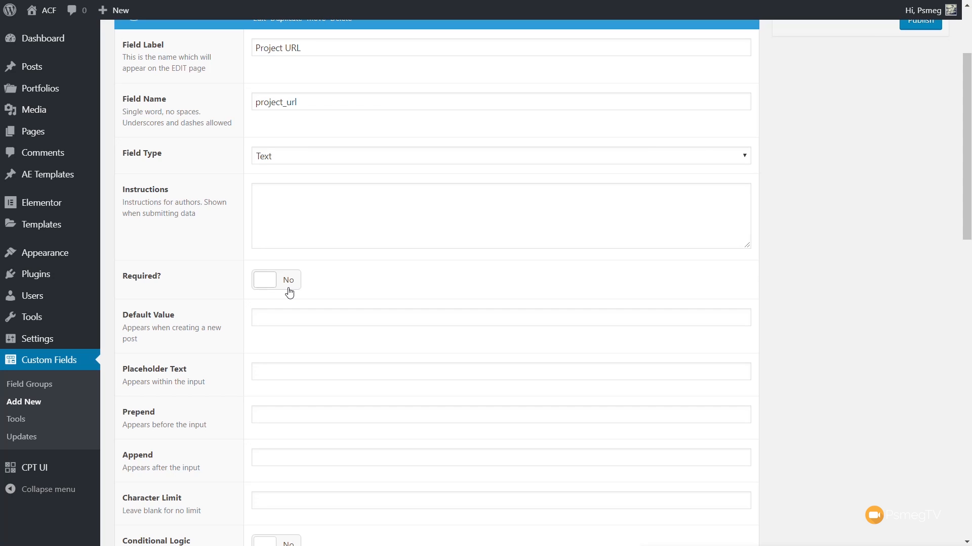
scroll(788, 399, "down", 3)
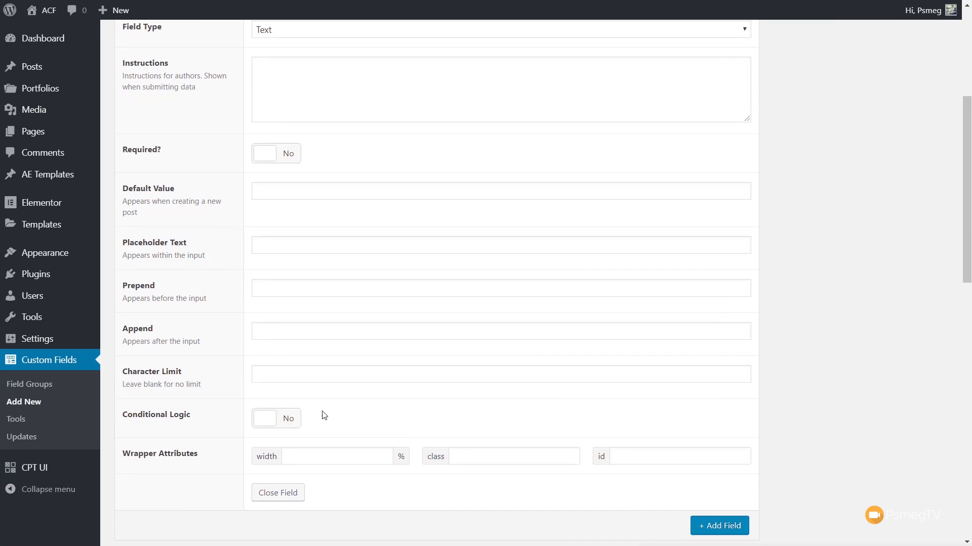
scroll(356, 410, "down", 3)
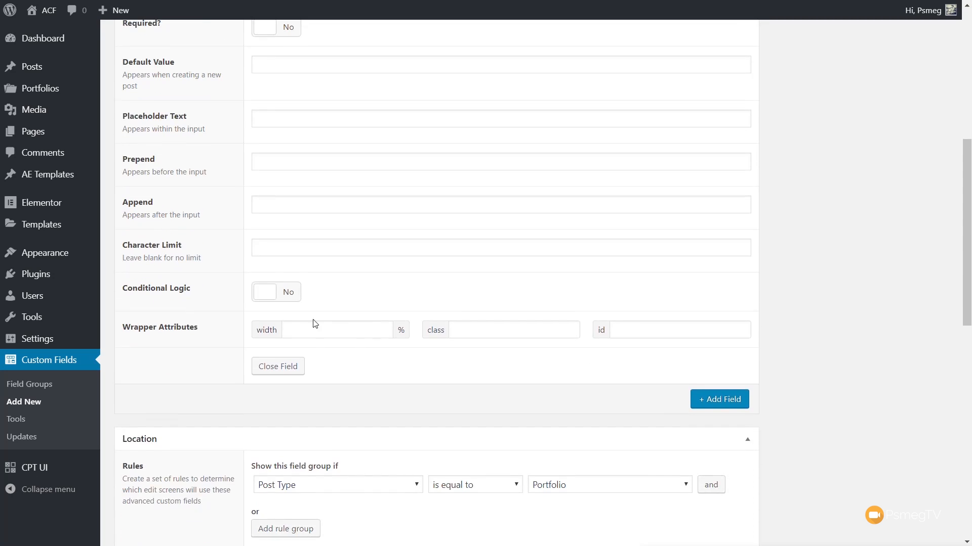
left_click(299, 297)
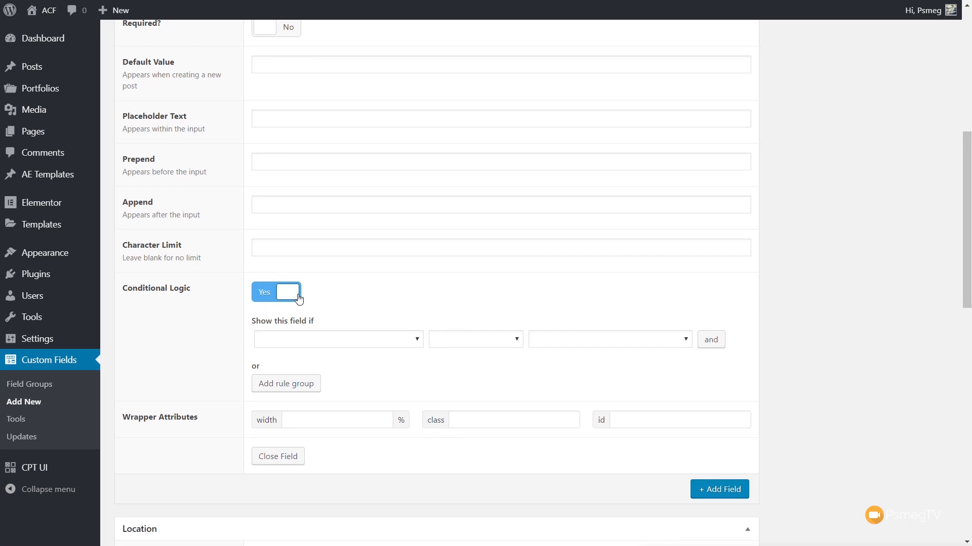
left_click(326, 346)
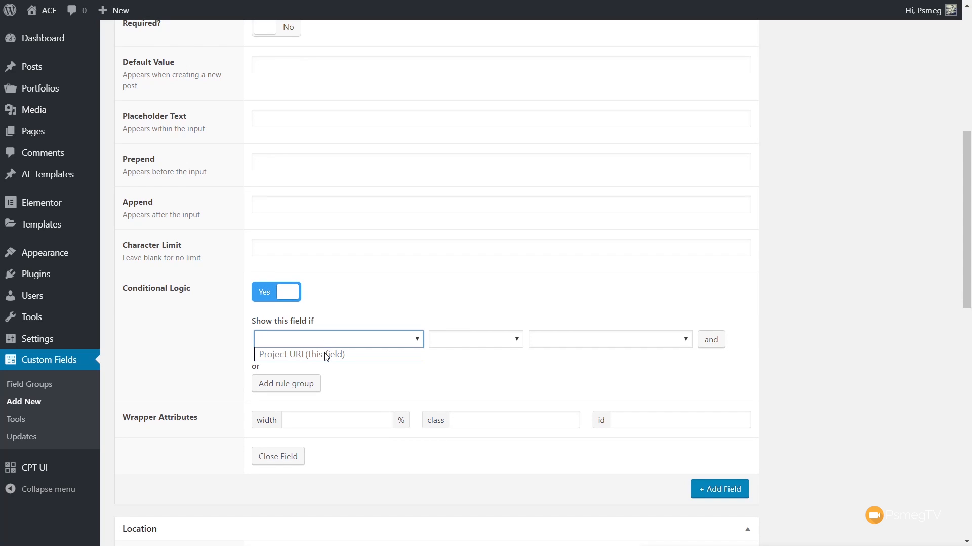
left_click(491, 344)
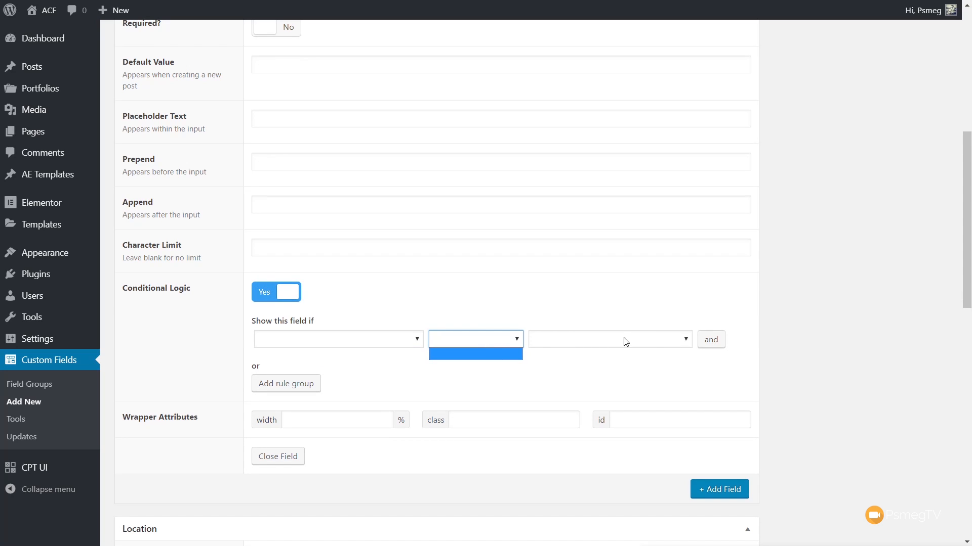
left_click(572, 326)
left_click(267, 303)
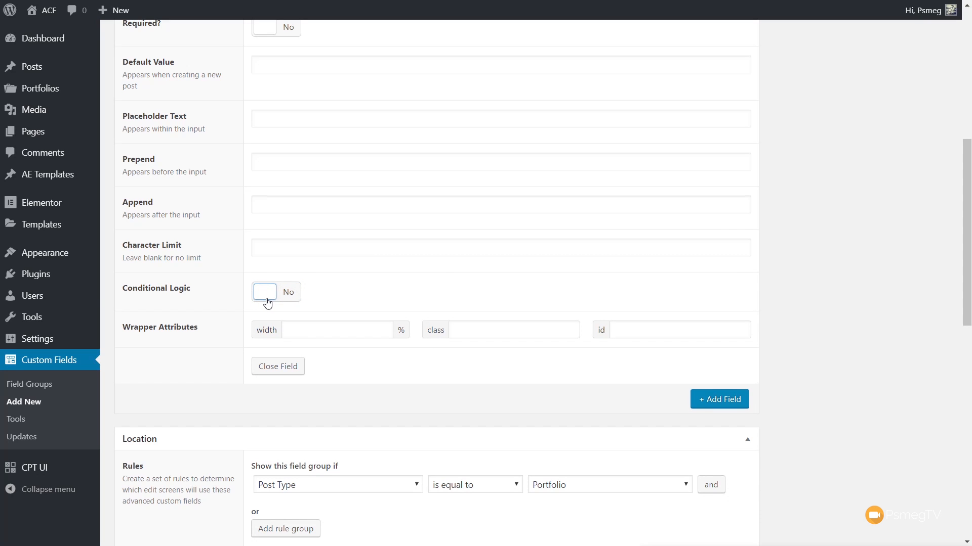
Step: Add a second field of type Gallery labelled Project Gallery to the Portfolio Additions group
left_click(720, 404)
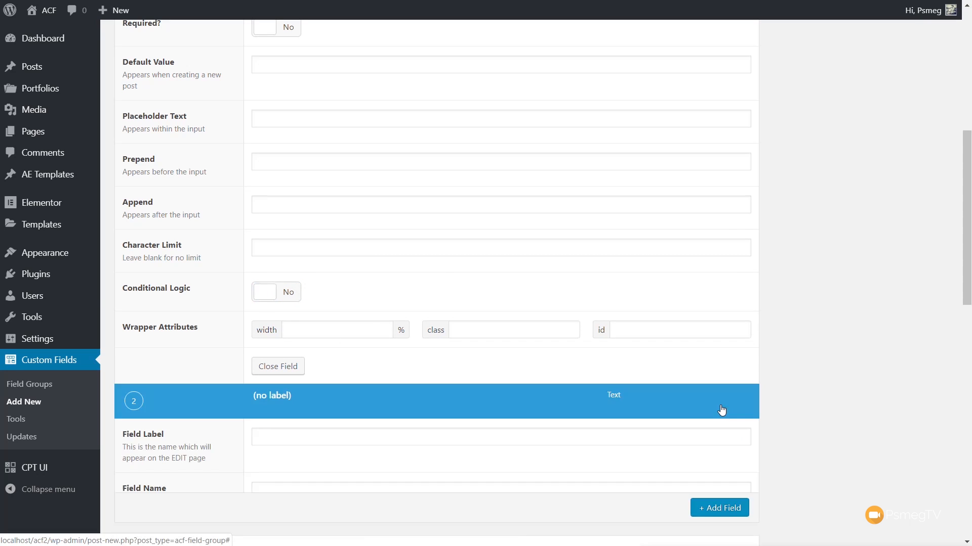
scroll(794, 409, "down", 6)
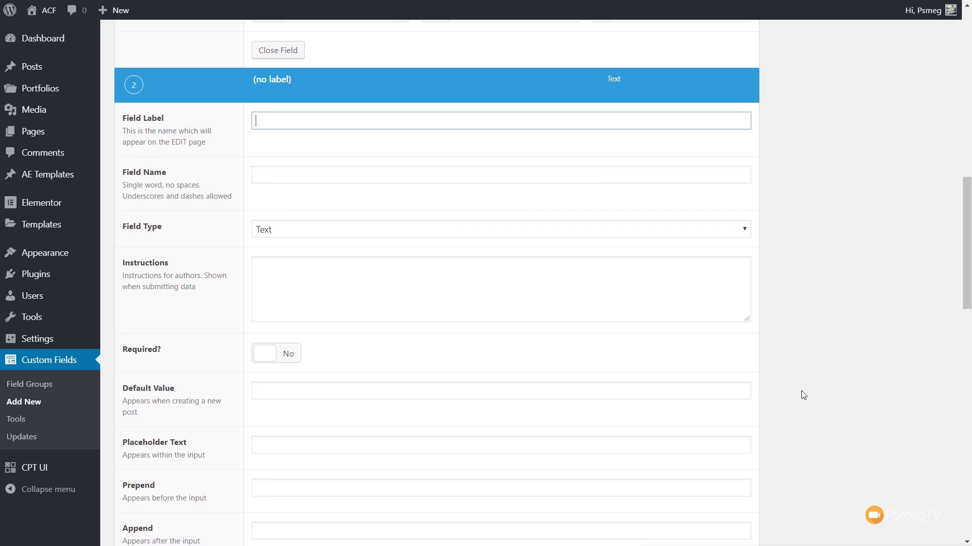
type("Project Gallery")
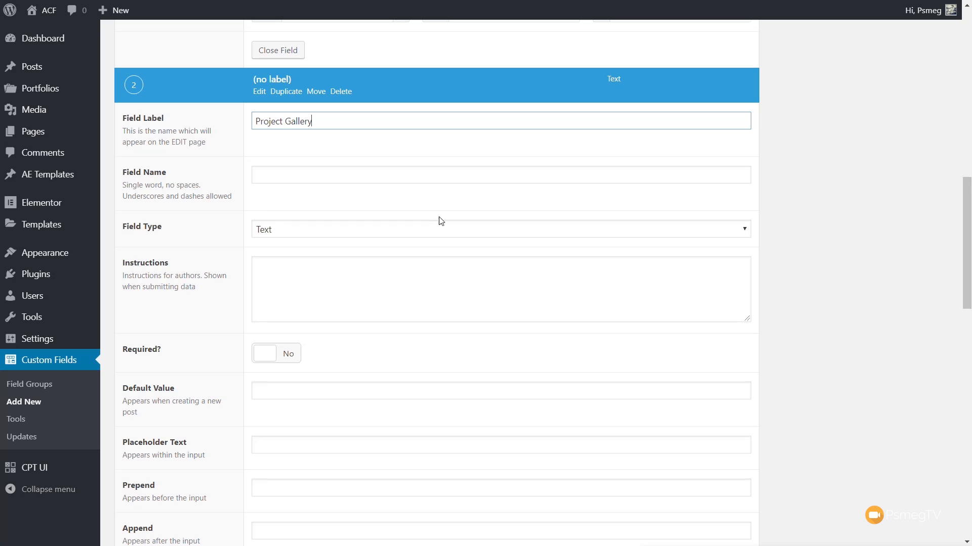
left_click(435, 177)
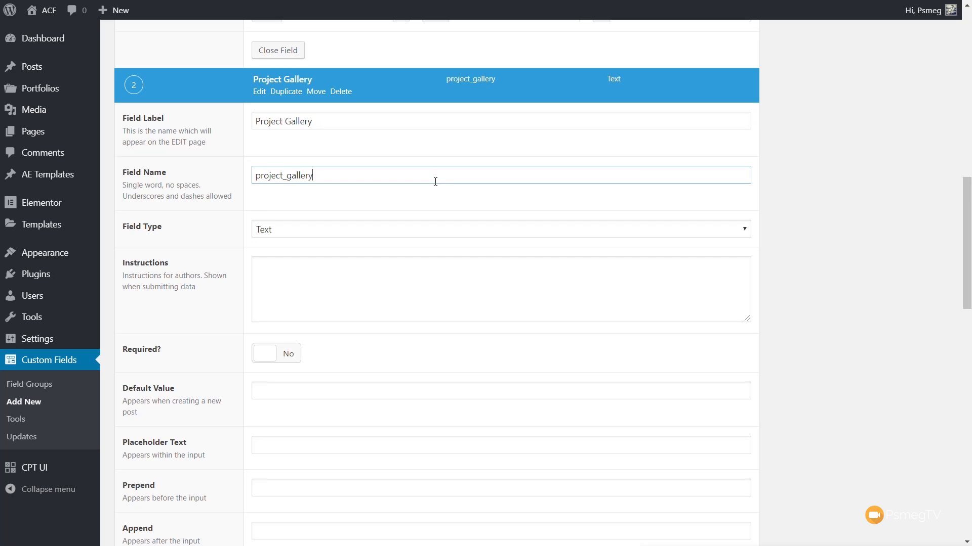
left_click(299, 232)
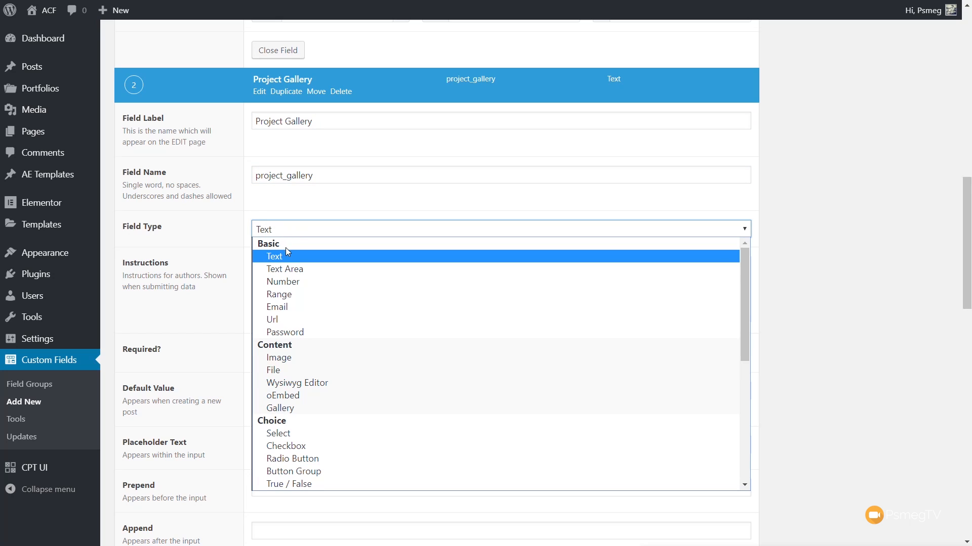
left_click(296, 408)
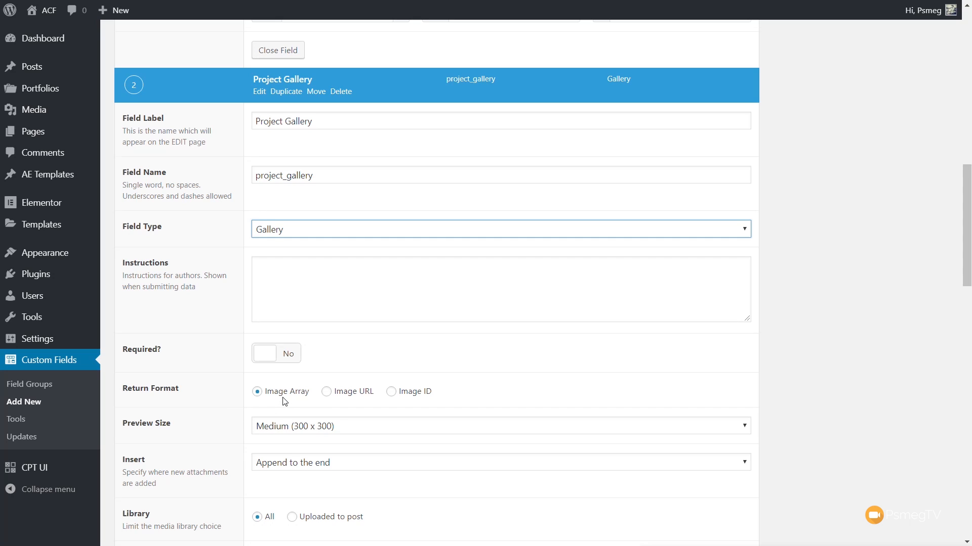
Step: Limit the Project Gallery field's library to media uploaded to the post and its allowed file types to jpeg,jpg,gif,png
scroll(195, 425, "down", 1)
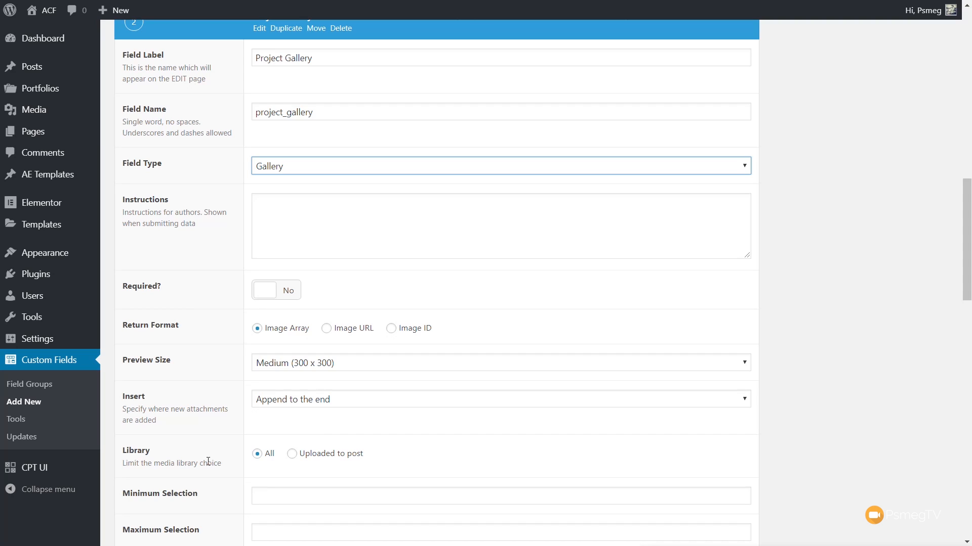
left_click(293, 455)
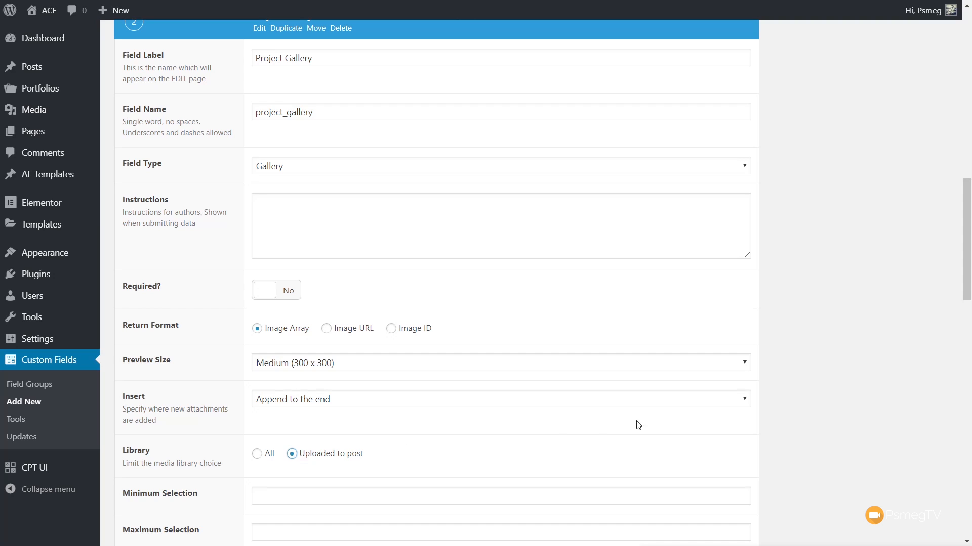
scroll(789, 410, "down", 6)
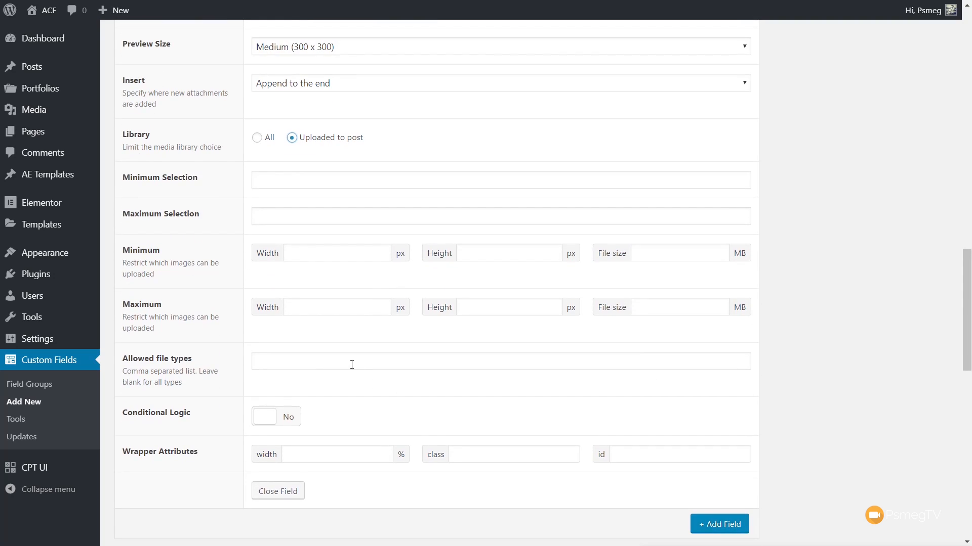
left_click(351, 364)
type("peg,")
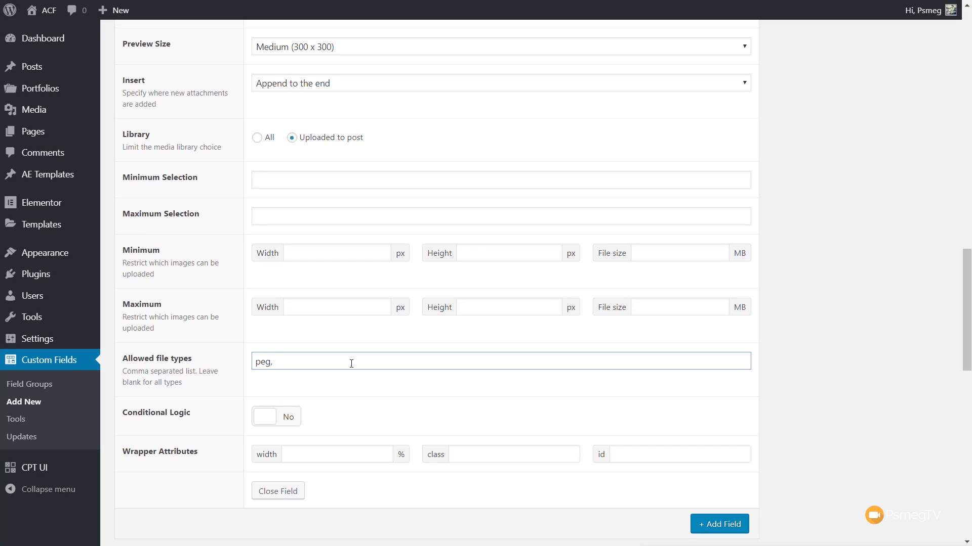
key("BackSpace")
key("BackSpace")
key("BackSpace")
key("BackSpace")
type("peg,jpg,gif,png")
Step: Publish the Portfolio Additions field group
scroll(810, 207, "up", 10)
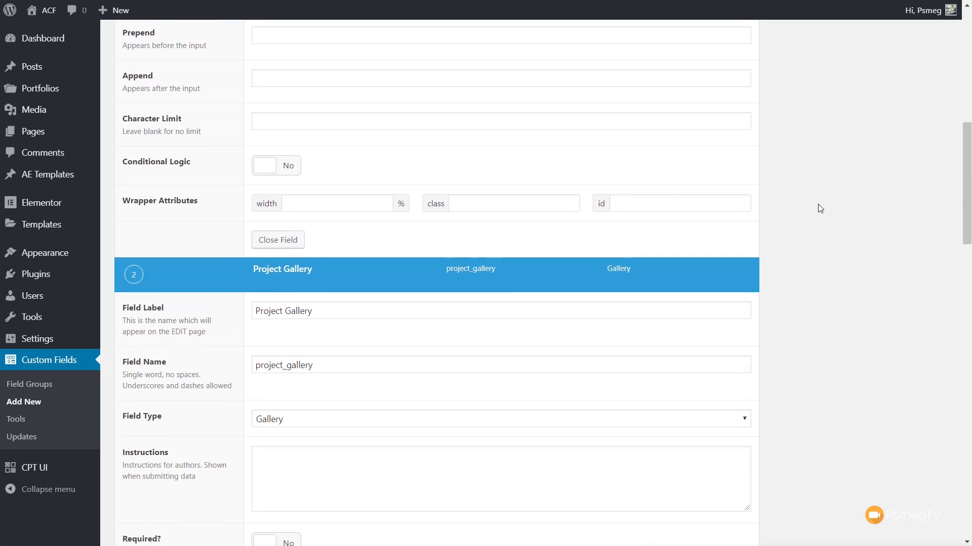
scroll(820, 209, "up", 10)
left_click(922, 148)
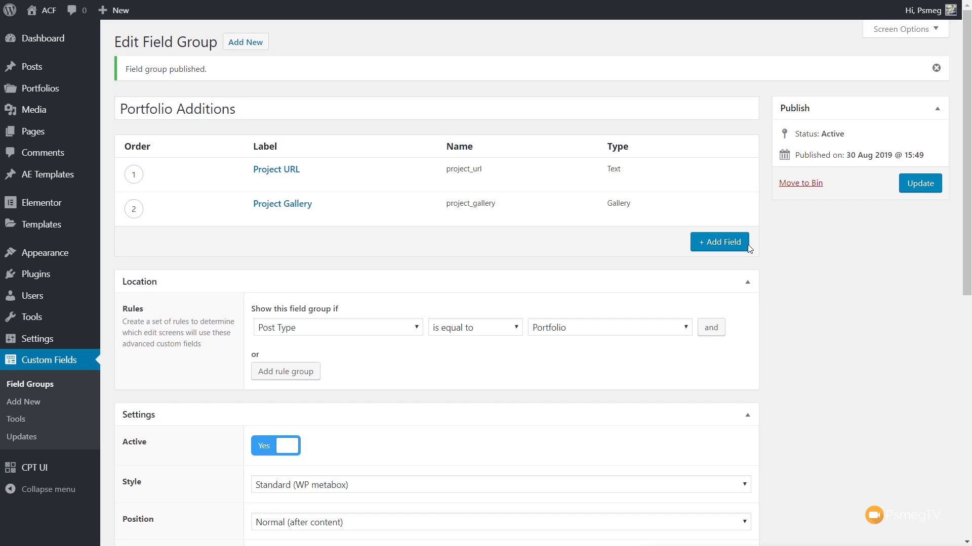
Step: Start a new portfolio entry titled A Web Designer and paste the Lorem ipsum paragraph as its content
mouse_move(66, 89)
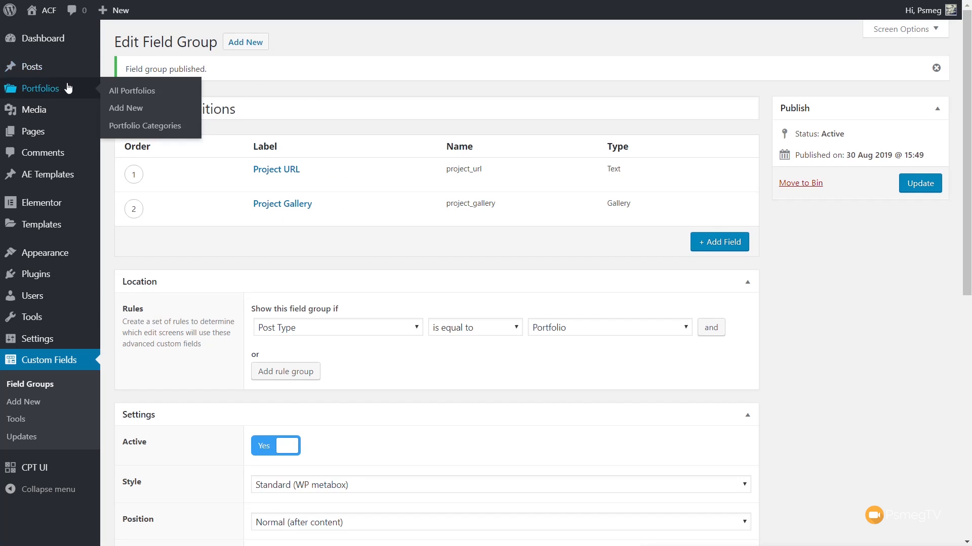
left_click(136, 108)
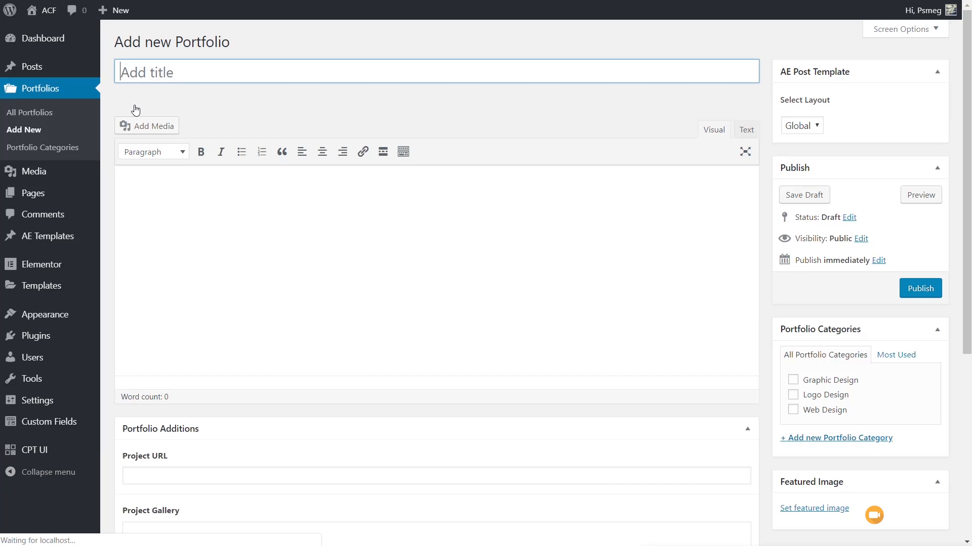
scroll(178, 373, "down", 2)
left_click(172, 350)
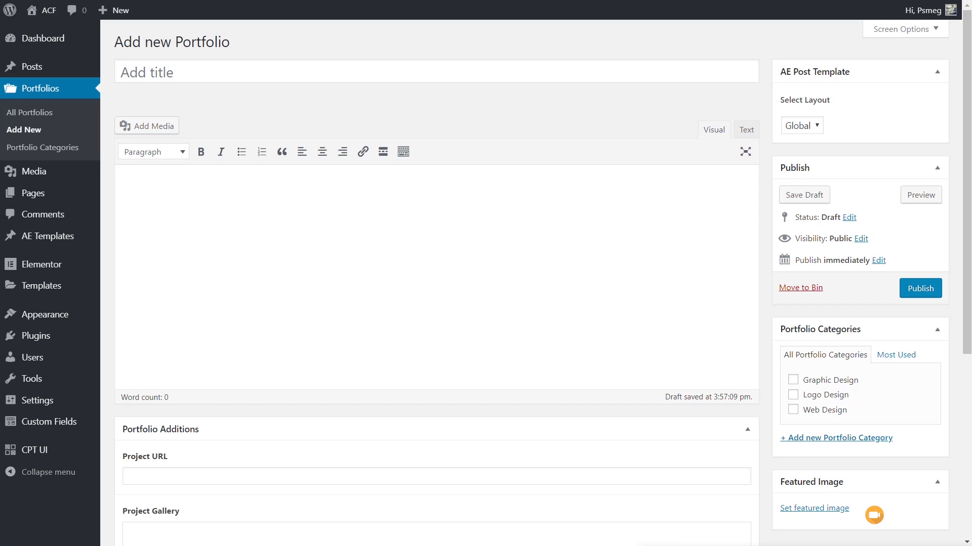
left_click(159, 73)
type("A Web Designer")
left_click(156, 187)
type("Lorem ipsum dolor sit amet, consectetur adipiscing elit, sed do eiusmod tempor incididunt ut labore et dolore magna aliqua. Ut enim ad minim veniam, quis nostrud exercitation ullamco laboris nisi ut aliquip ex ea commodo consequat. Duis aute irure dolor in reprehenderit in voluptate velit esse cillum dolore eu fugiat nulla pariatur. Excepteur sint occaecat cupidatat non proident, sunt in culpa qui officia deserunt mollit anim id est laborum.")
scroll(169, 340, "down", 2)
left_click(148, 351)
type("https")
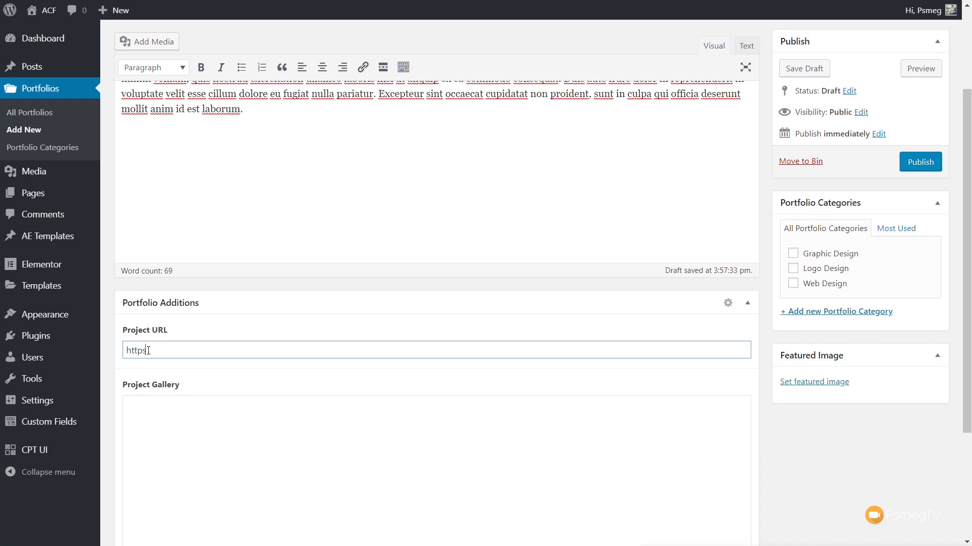
type("://wptuts.co.uk")
left_click(194, 465)
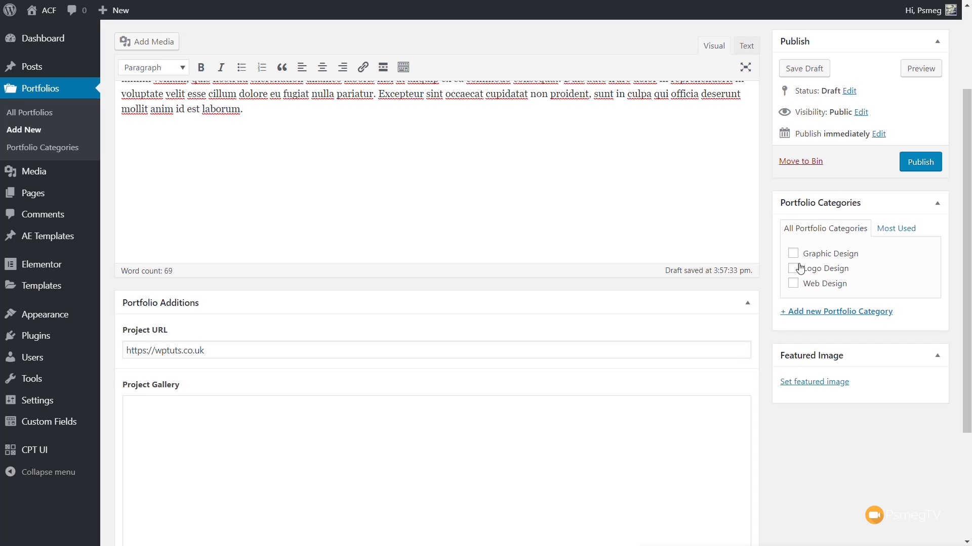
Step: Assign the entry to the Web Design category and set the watercolors and paint brush photo as its featured image
left_click(815, 285)
left_click(815, 383)
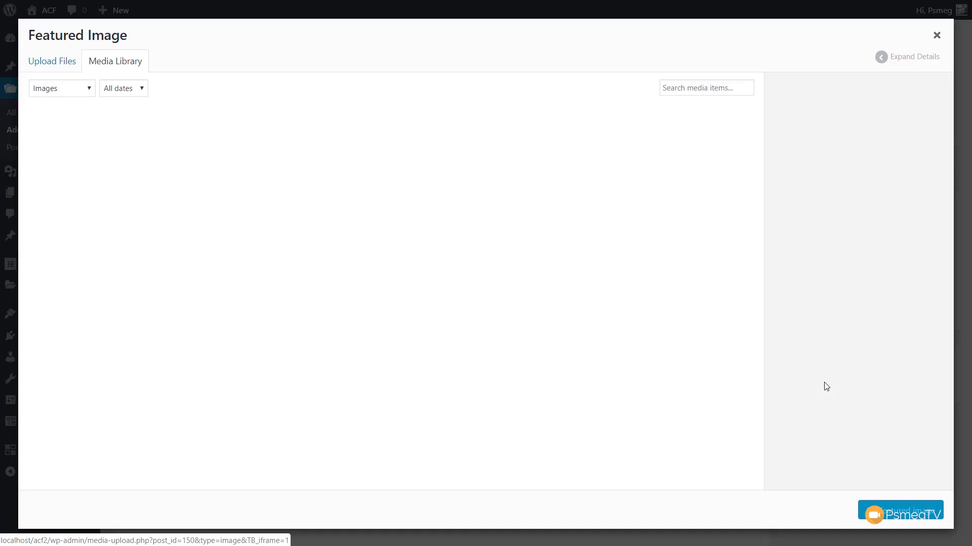
left_click(92, 186)
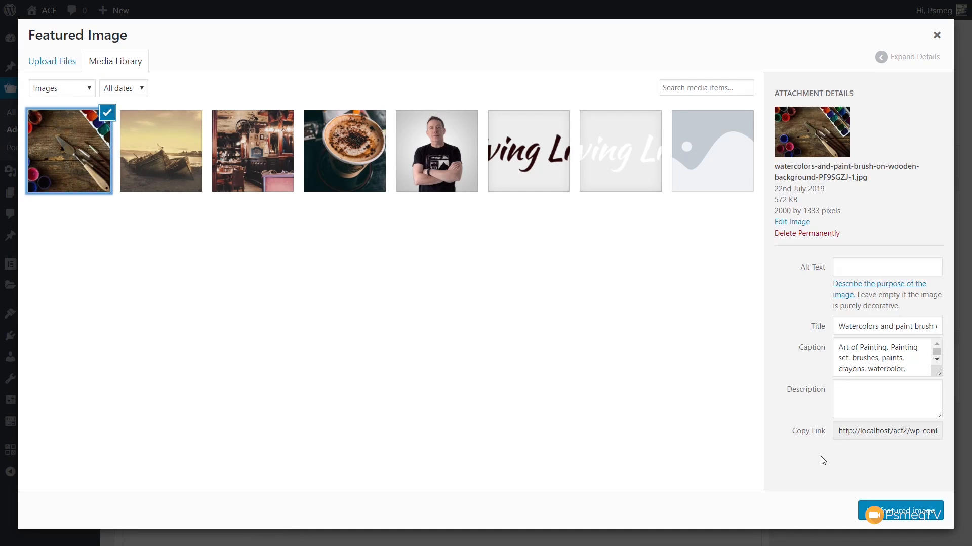
left_click(901, 513)
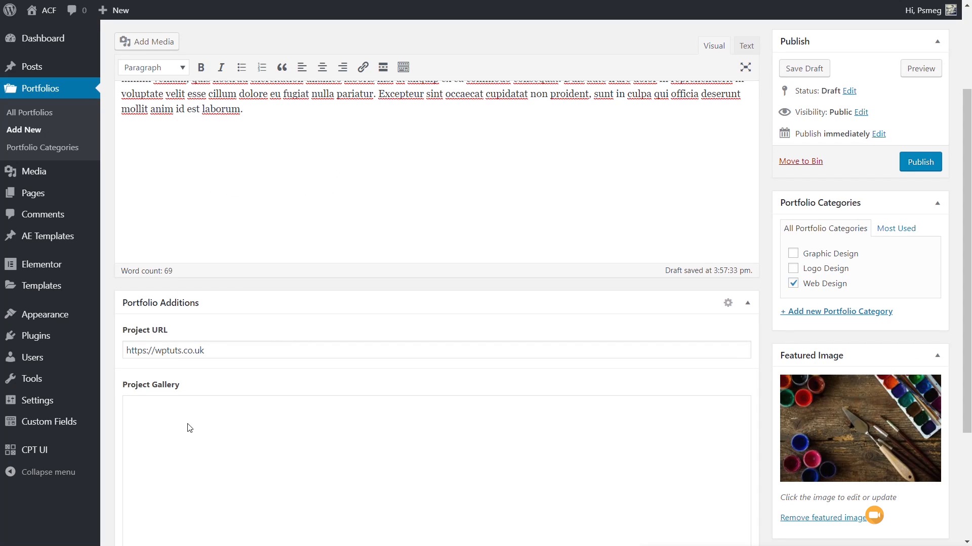
Step: Upload the laptop, studio desk and camera lens photos to the entry's Project Gallery and publish the entry
scroll(375, 436, "down", 3)
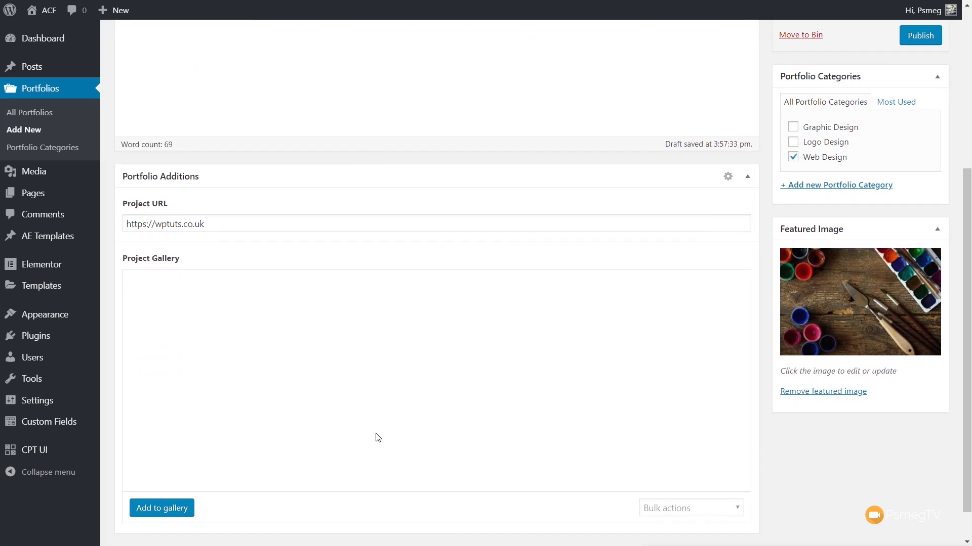
left_click(171, 506)
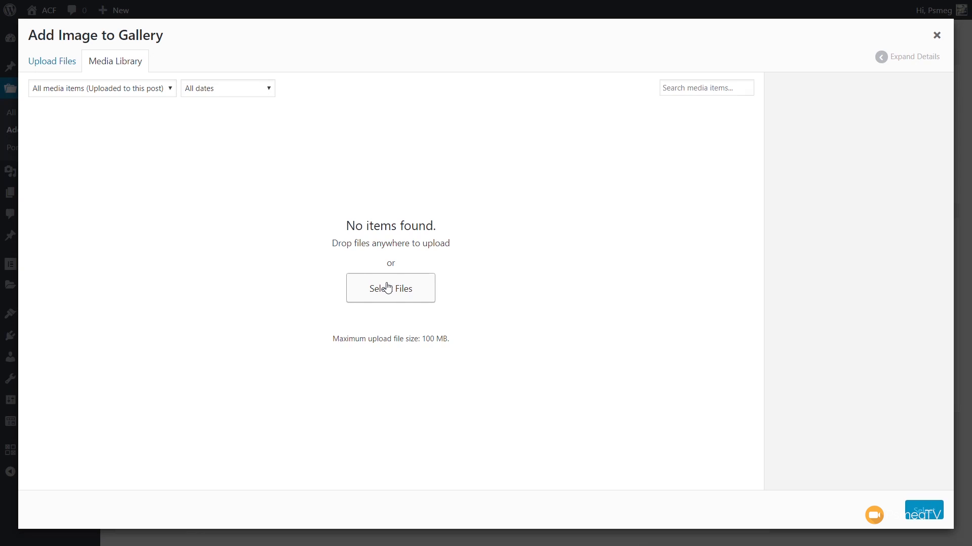
left_click_drag(387, 287, 267, 443)
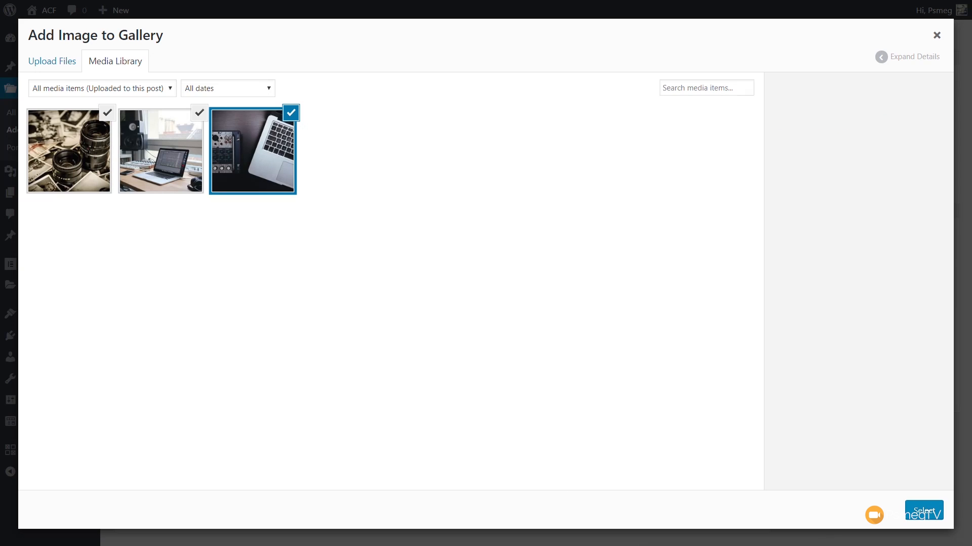
left_click(934, 515)
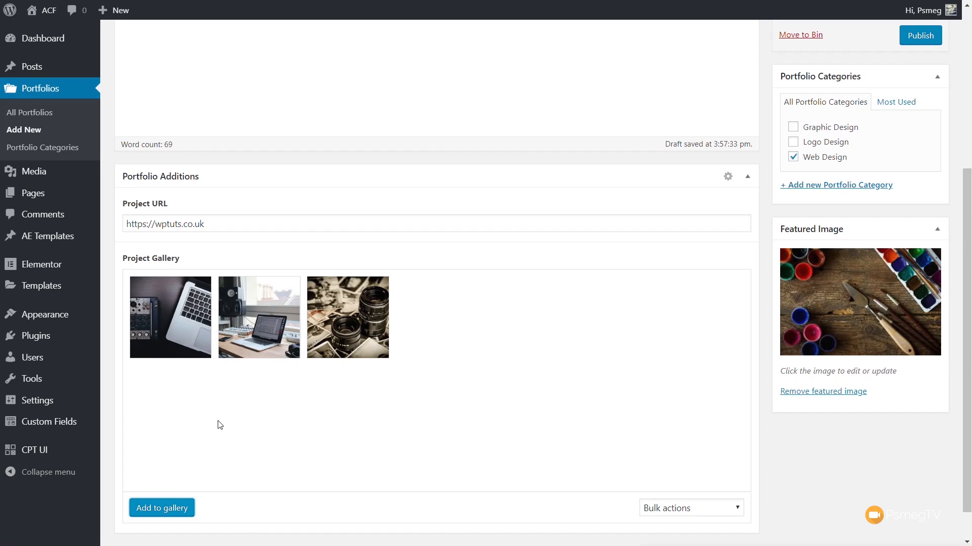
scroll(403, 446, "up", 5)
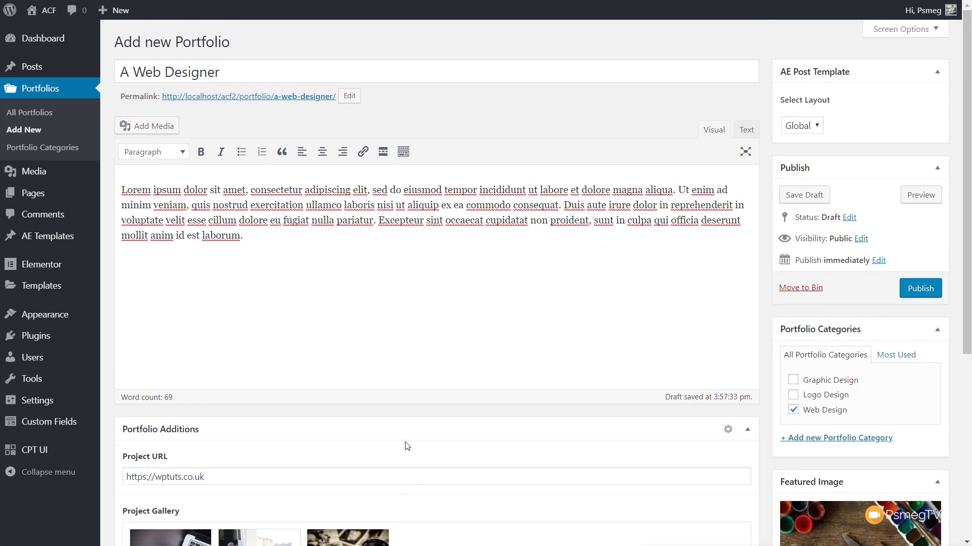
left_click(919, 293)
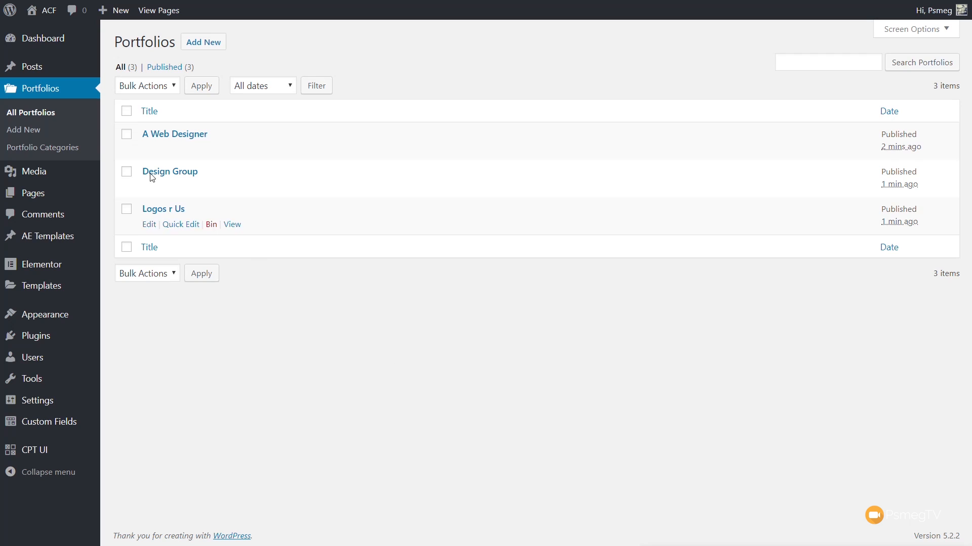
Step: Open the list of all the site's pages
mouse_move(36, 193)
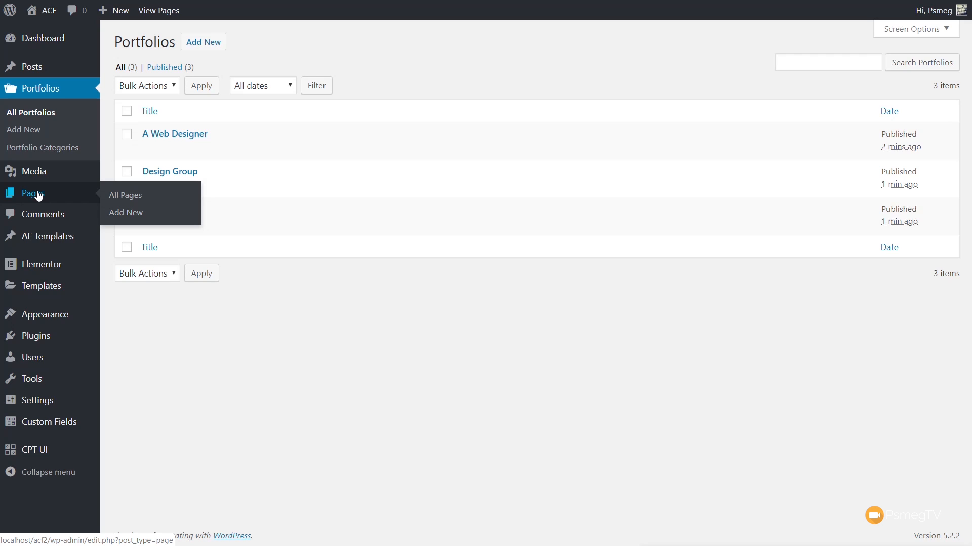
left_click(128, 200)
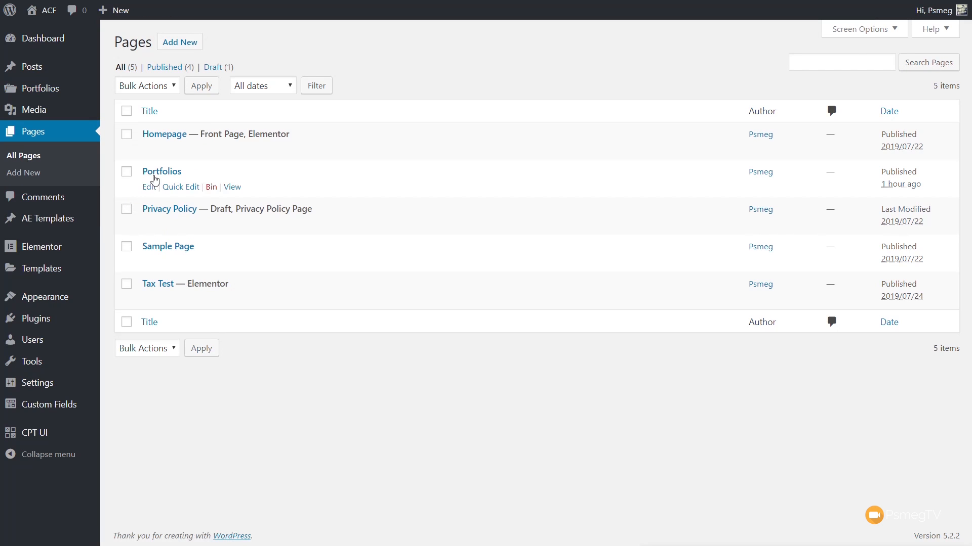
Step: Open the Portfolios page for editing in Elementor and hide the page title
left_click(158, 174)
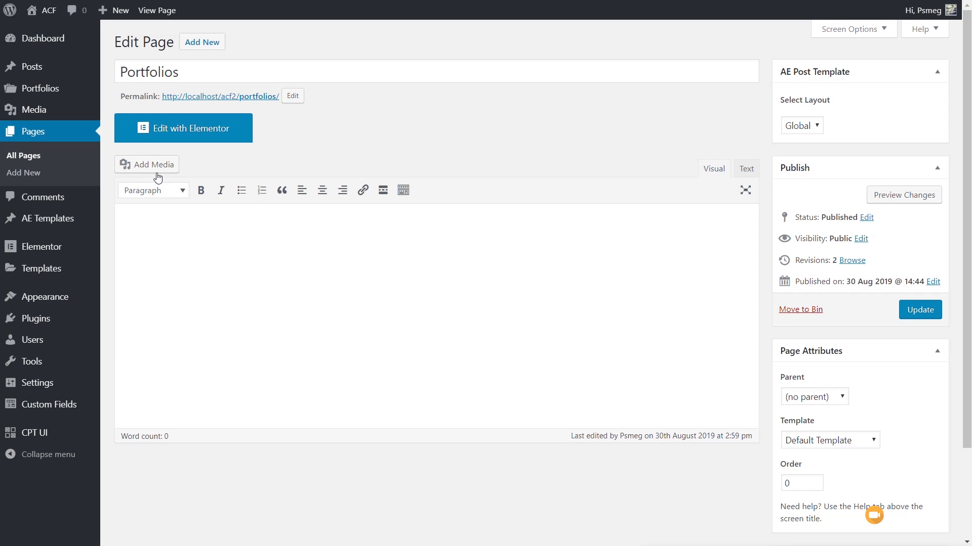
left_click(186, 139)
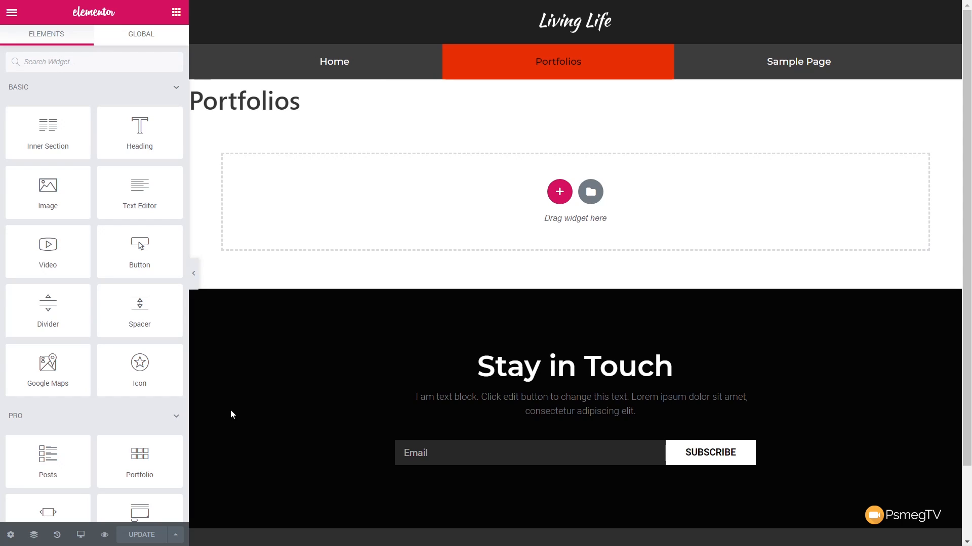
left_click(11, 534)
left_click(167, 272)
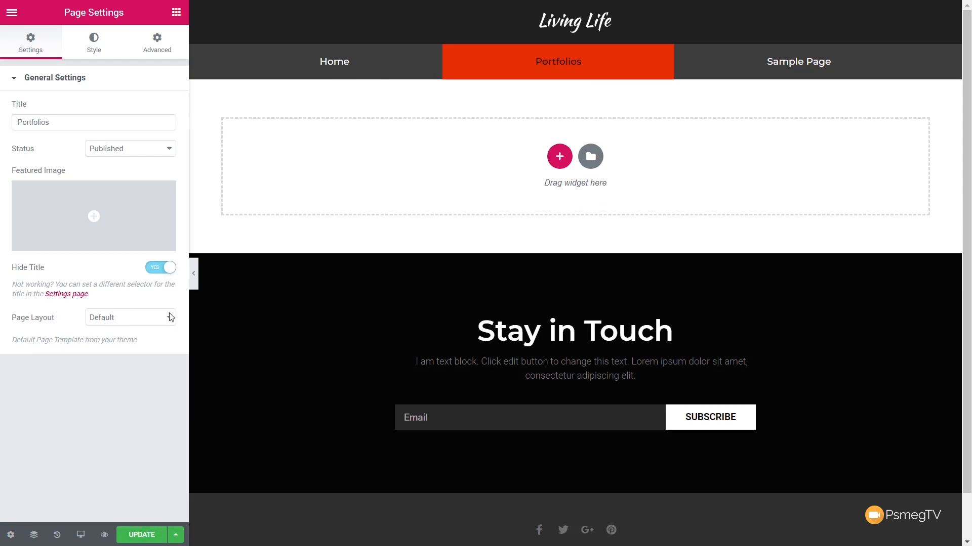
Step: Find the AE - Taxonomy Blocks widget and add it to the empty Portfolios page
left_click(180, 13)
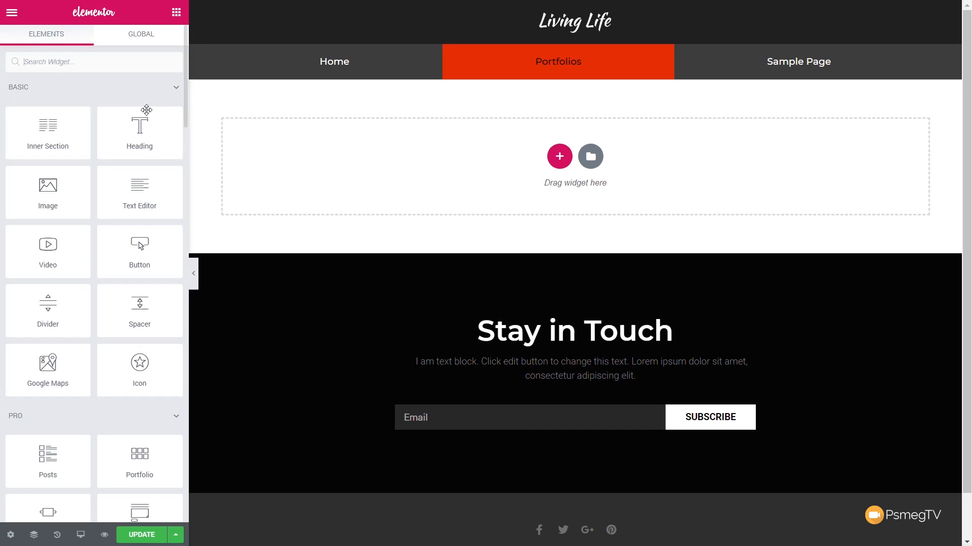
type("ae")
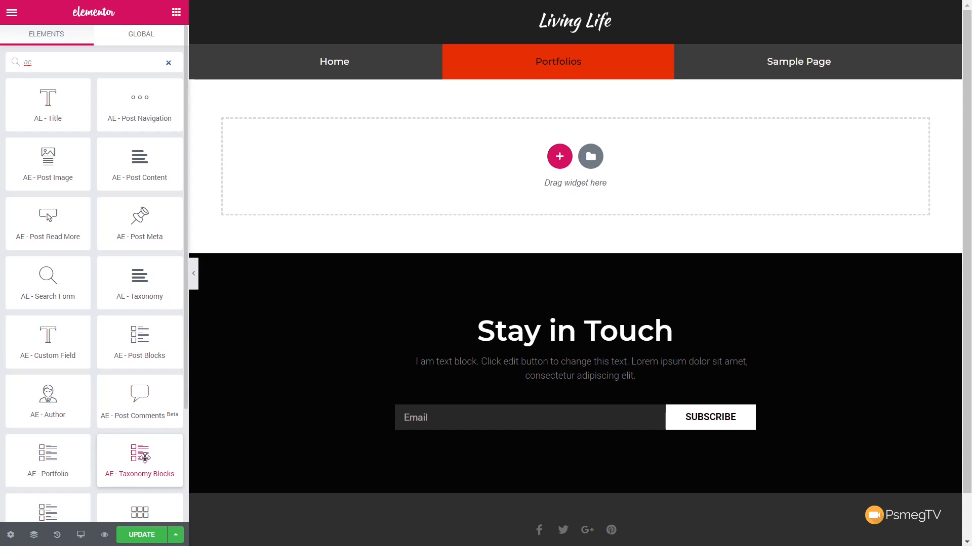
left_click_drag(144, 461, 304, 181)
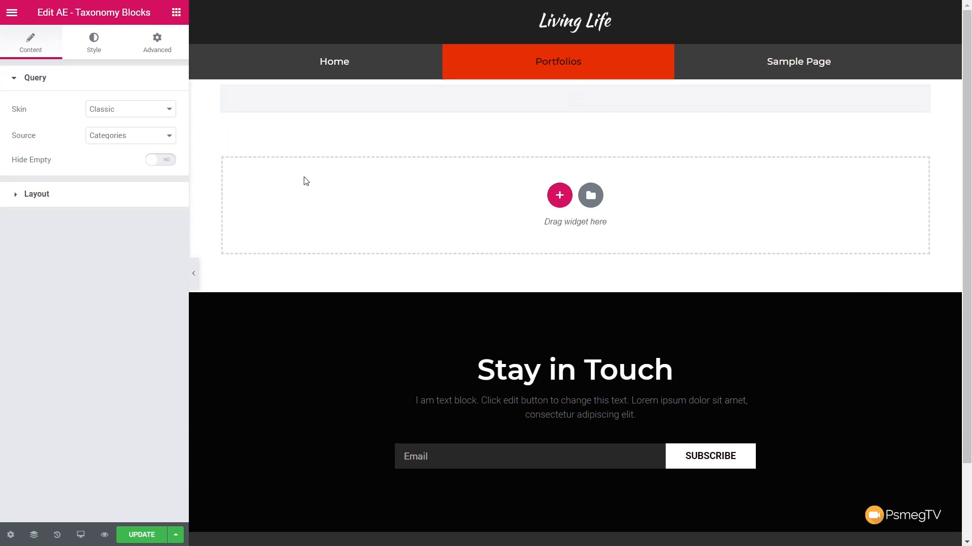
Step: Unlink the section's padding values and set its top and bottom padding to 50 px
left_click(575, 74)
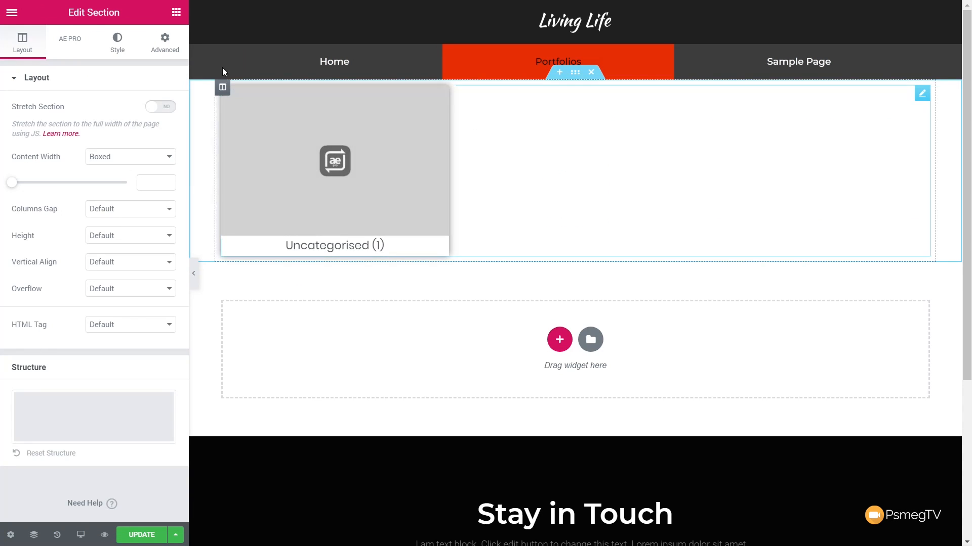
left_click(158, 44)
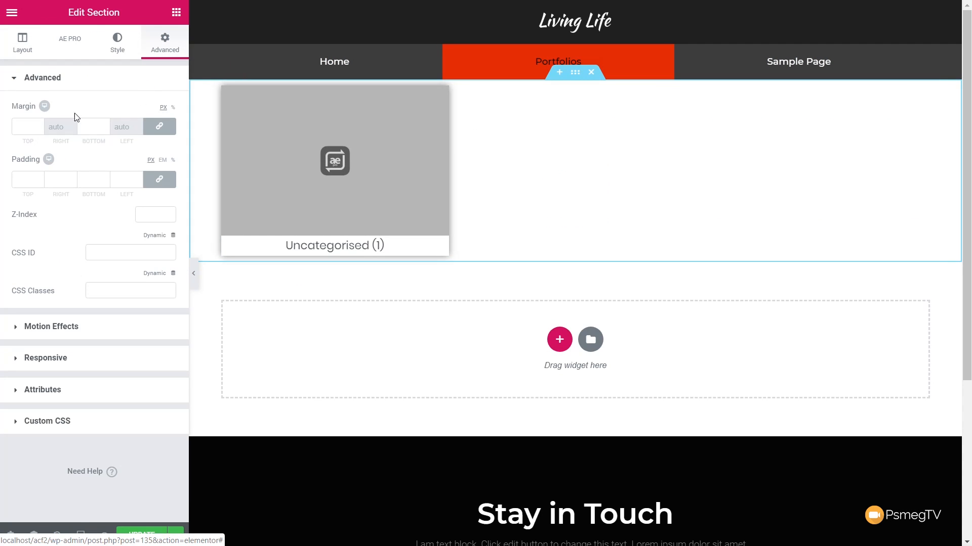
left_click(159, 179)
left_click(23, 179)
type("50")
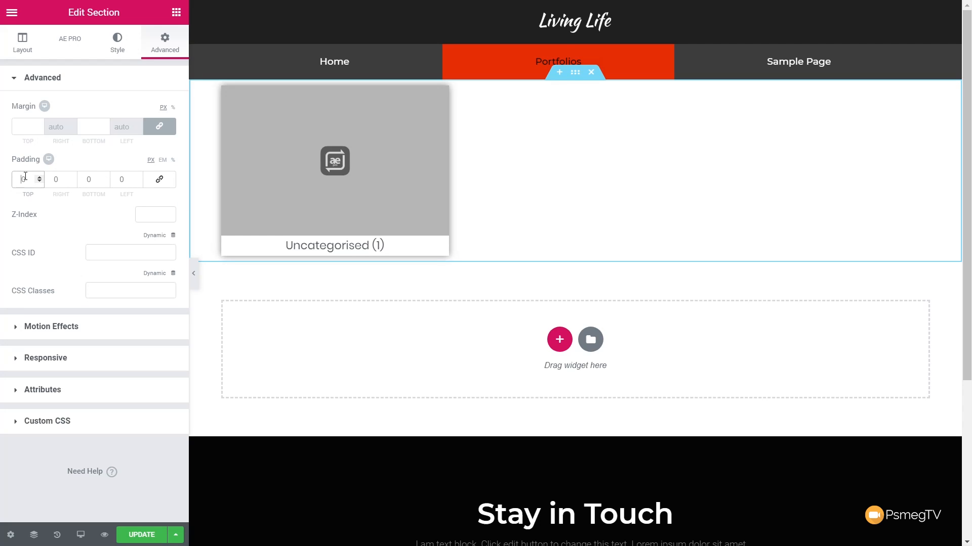
left_click(87, 179)
type("50")
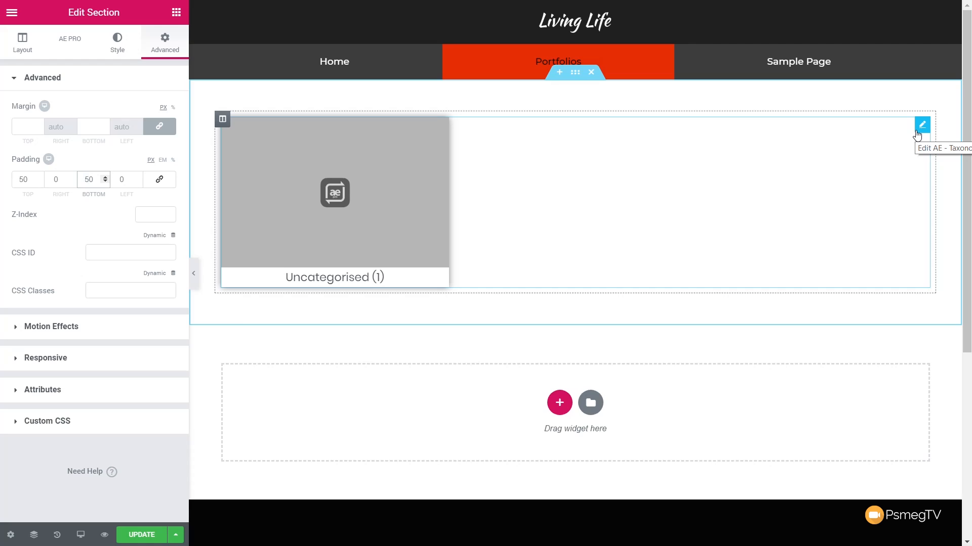
Step: Give the Taxonomy Blocks widget the Card skin and Portfolio Categories as its source, leaving Hide Empty off
left_click(918, 129)
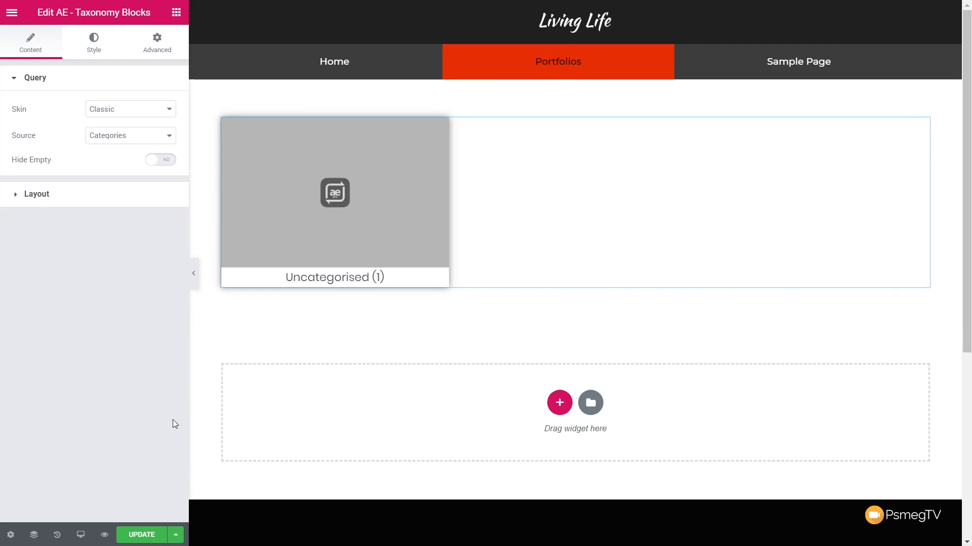
left_click(100, 114)
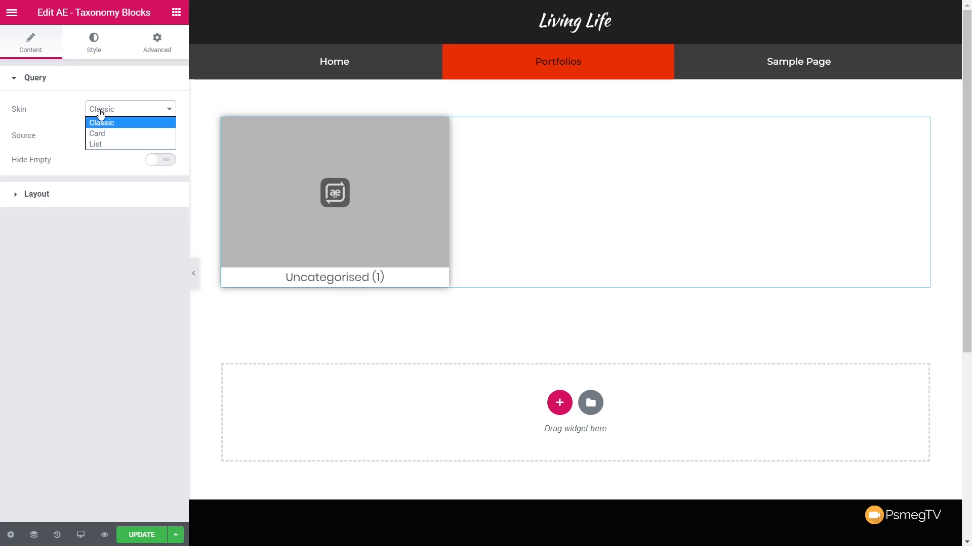
left_click(106, 133)
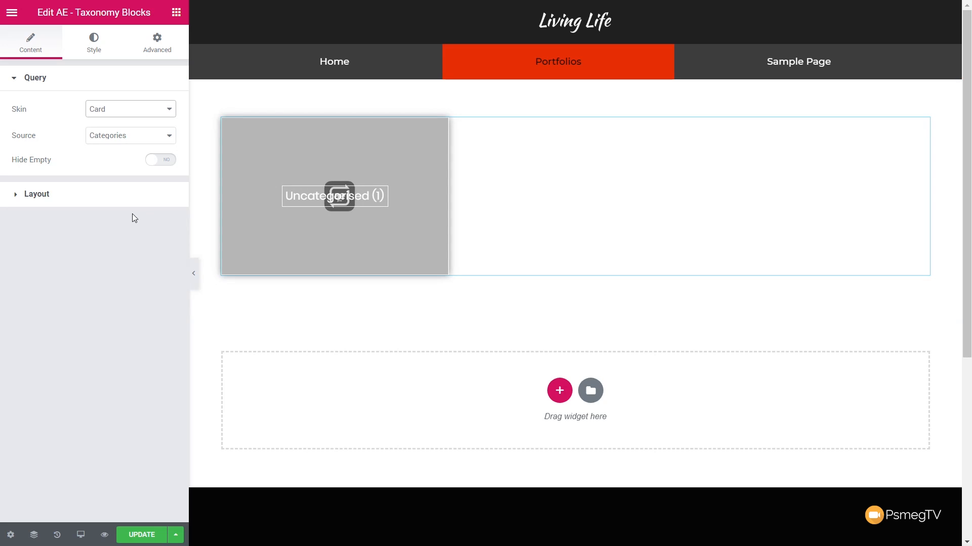
left_click(128, 146)
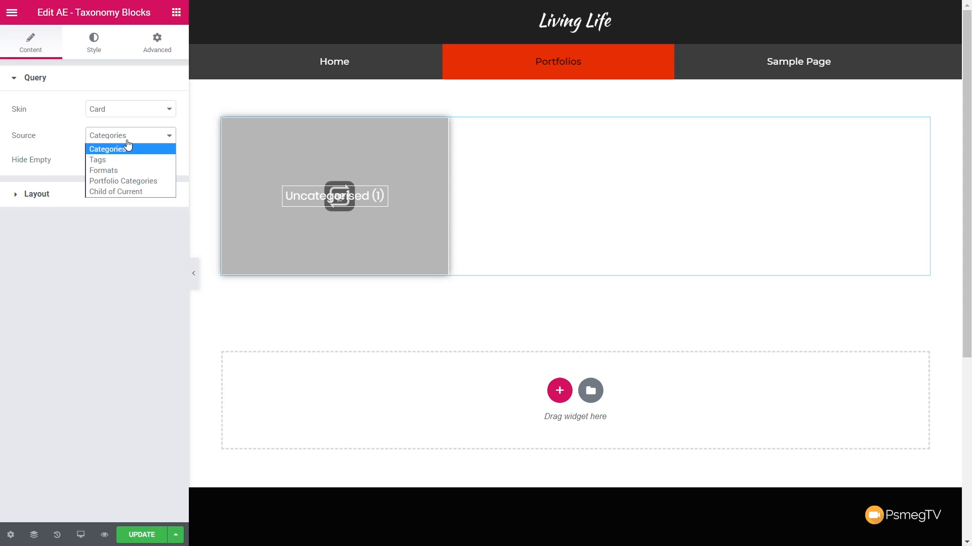
left_click(123, 181)
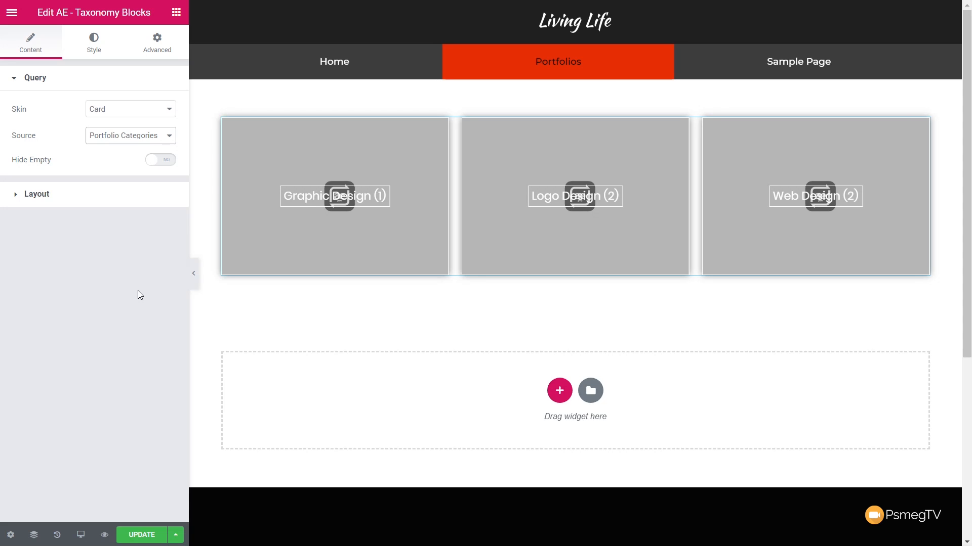
left_click(166, 161)
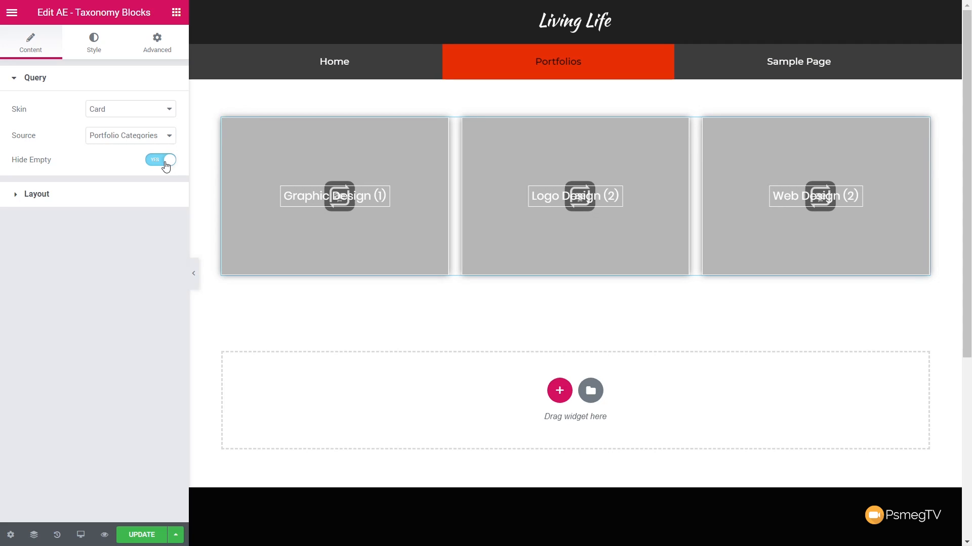
left_click(156, 161)
Step: Set the image type of the Taxonomy Blocks layout to Custom Field
left_click(67, 202)
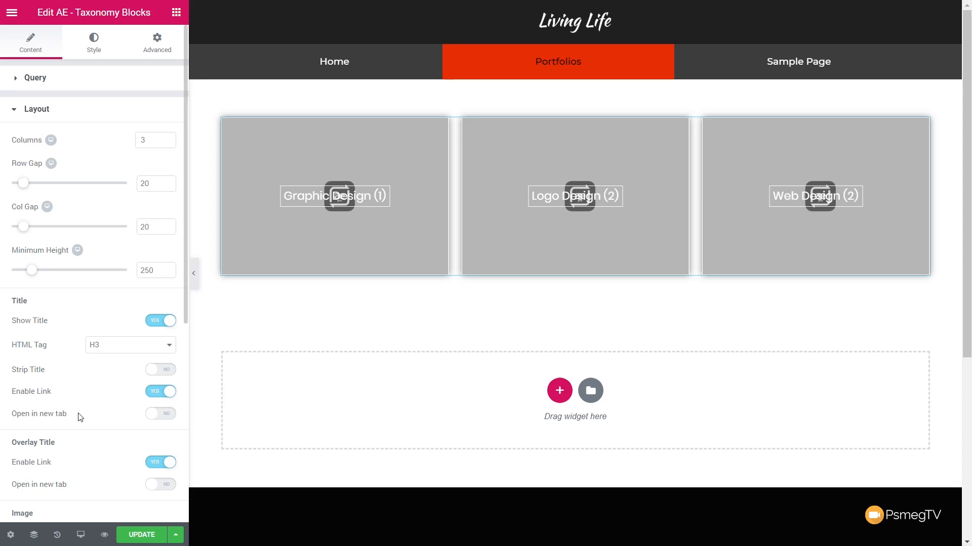
scroll(103, 426, "down", 2)
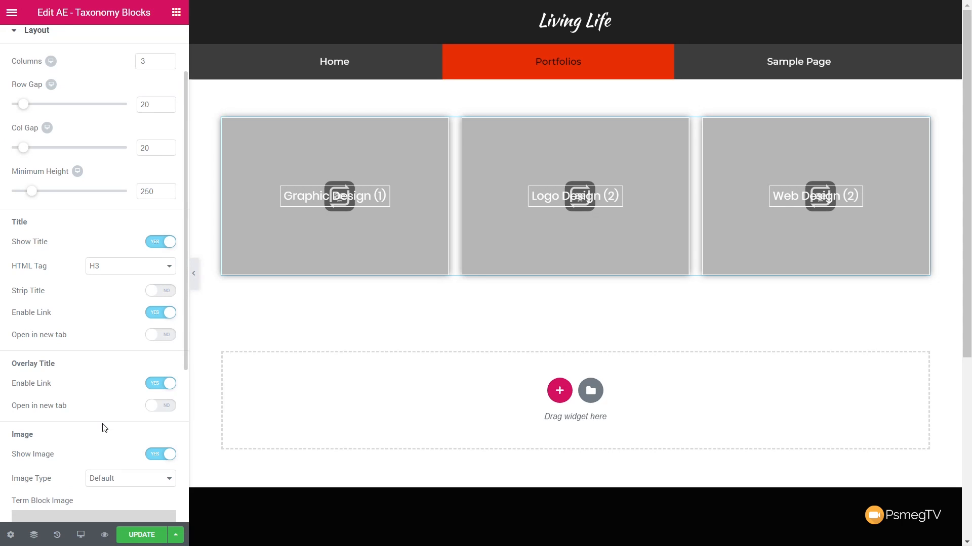
scroll(103, 429, "down", 4)
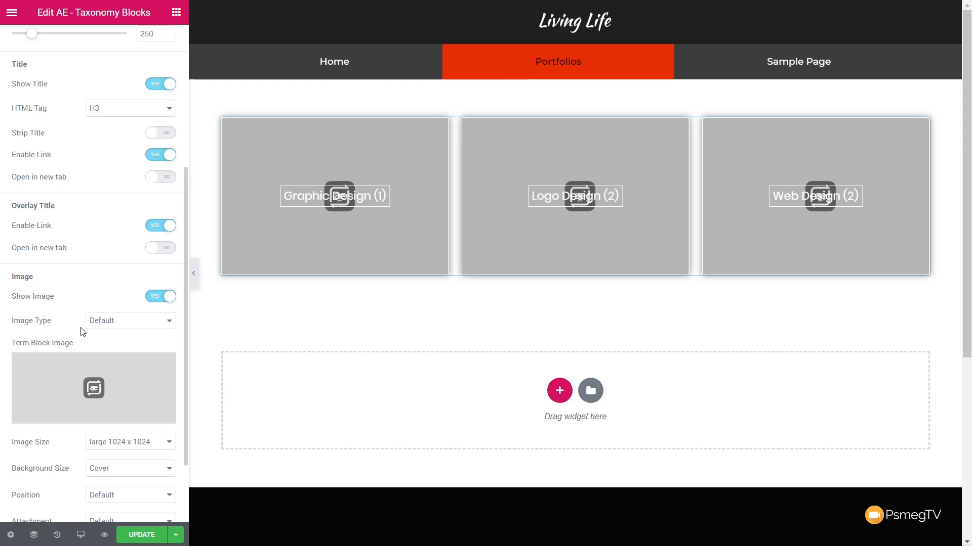
left_click(93, 326)
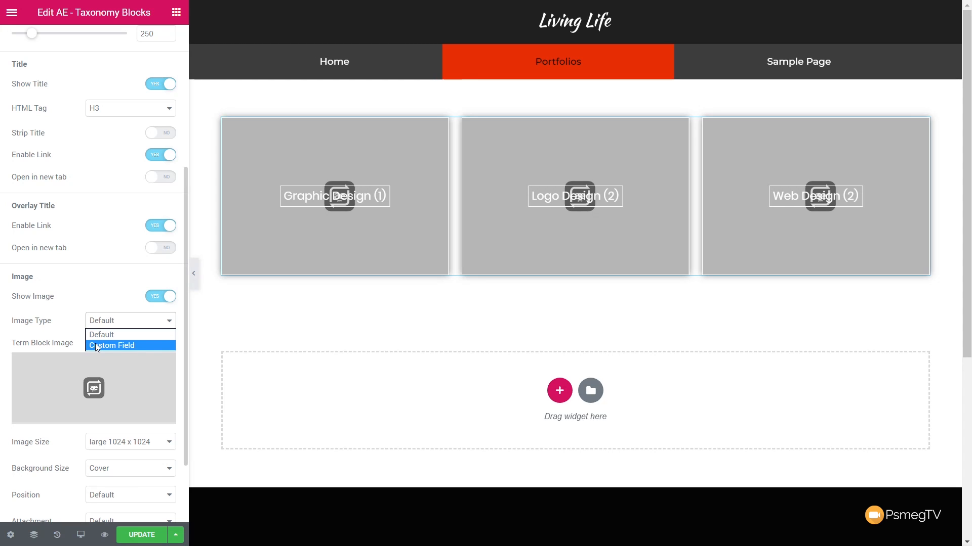
left_click(98, 346)
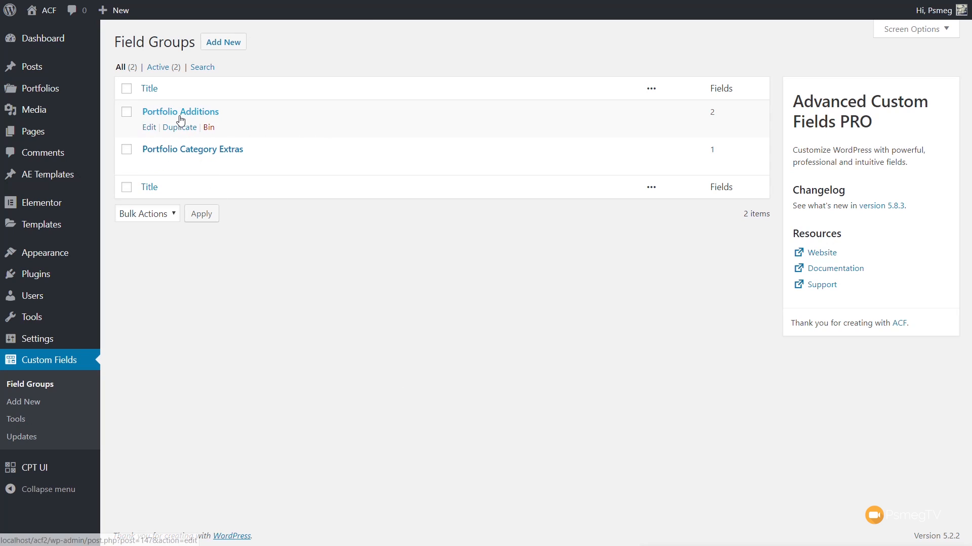
Step: Copy the field name portfolio_category_image from the Portfolio Category Extras field group into the widget's Custom Field key
left_click(187, 150)
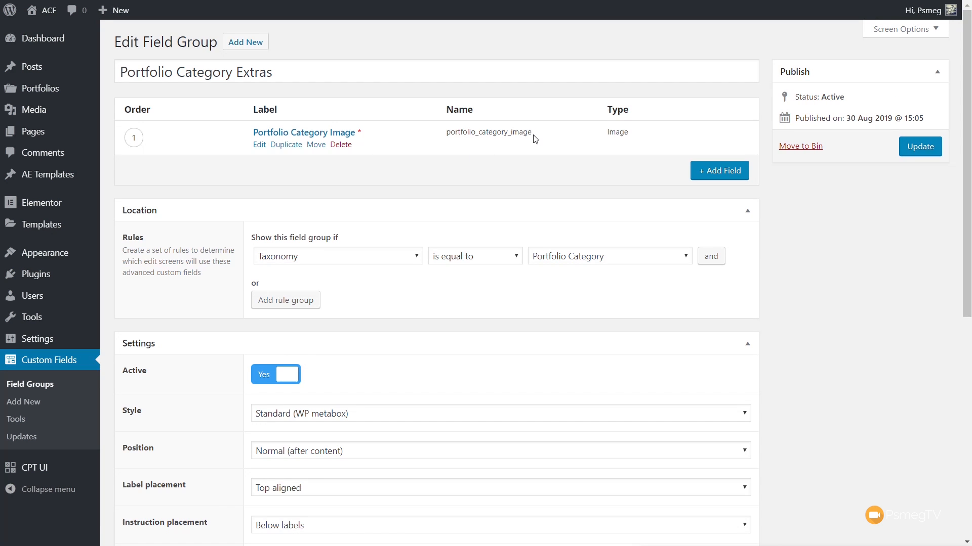
left_click_drag(532, 135, 445, 134)
key("ctrl+c")
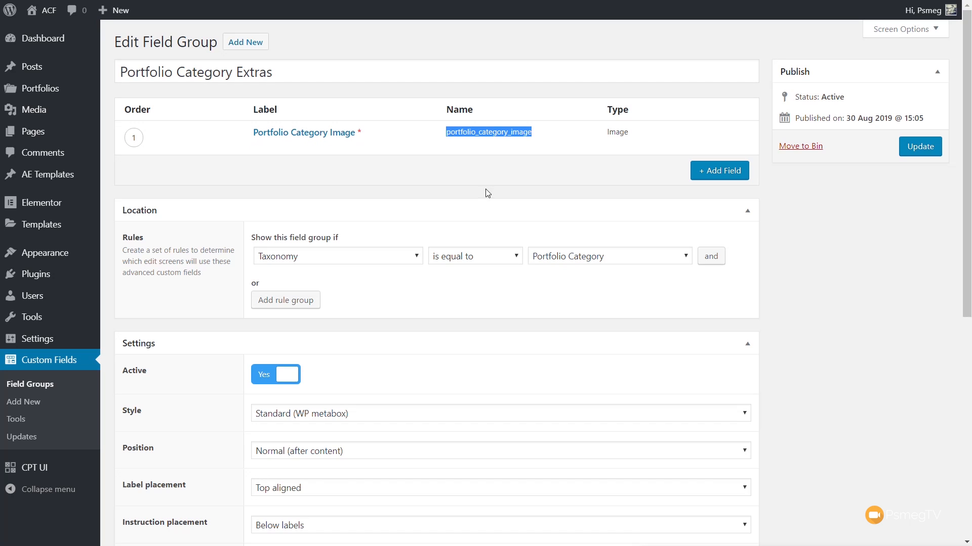
left_click(466, 1)
left_click(120, 346)
key("ctrl+v")
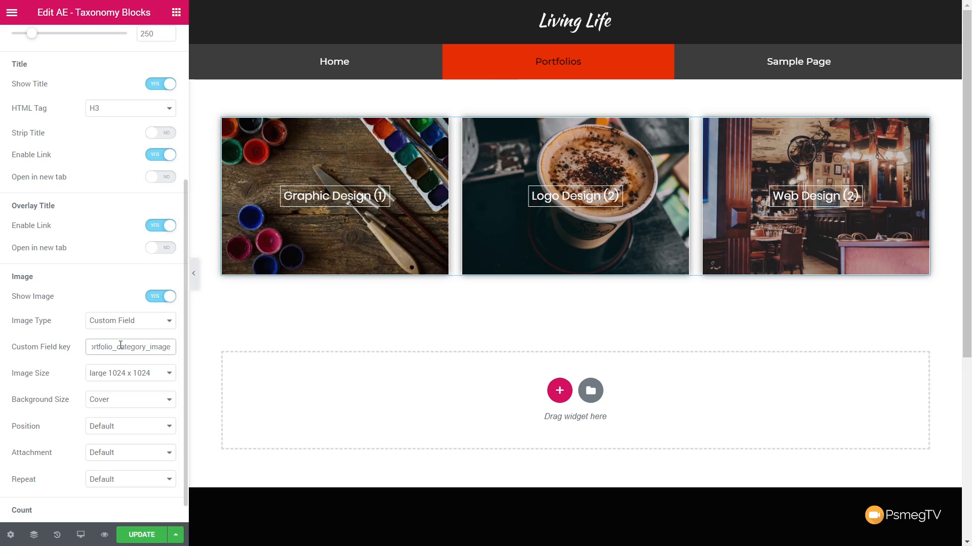
Step: Look at the widget's style settings, save the Portfolios page and return to the WordPress dashboard
scroll(122, 321, "up", 5)
left_click(91, 49)
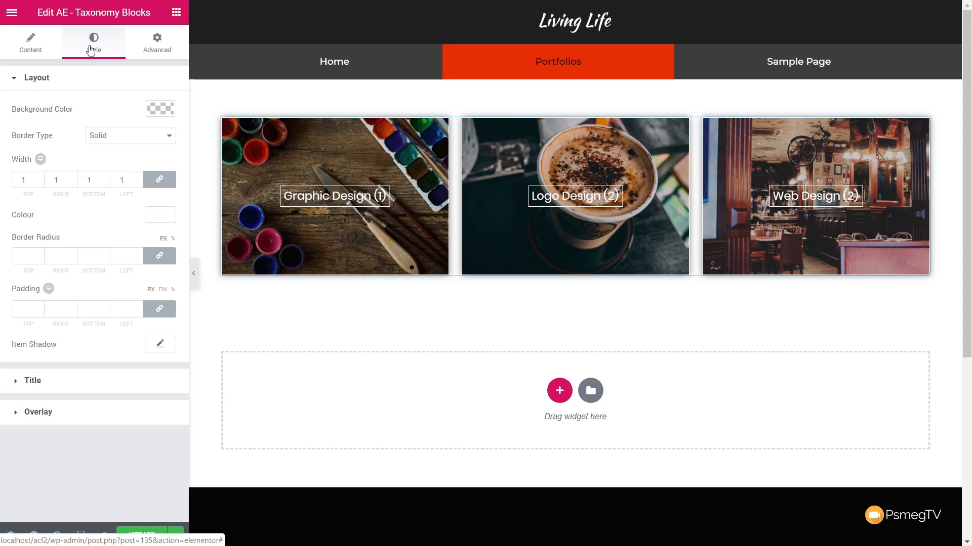
left_click(145, 535)
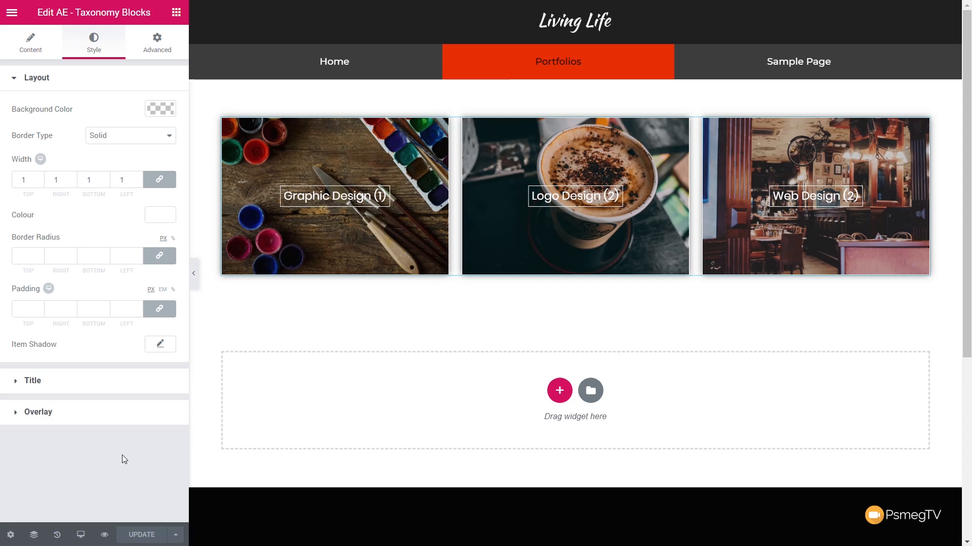
left_click(12, 15)
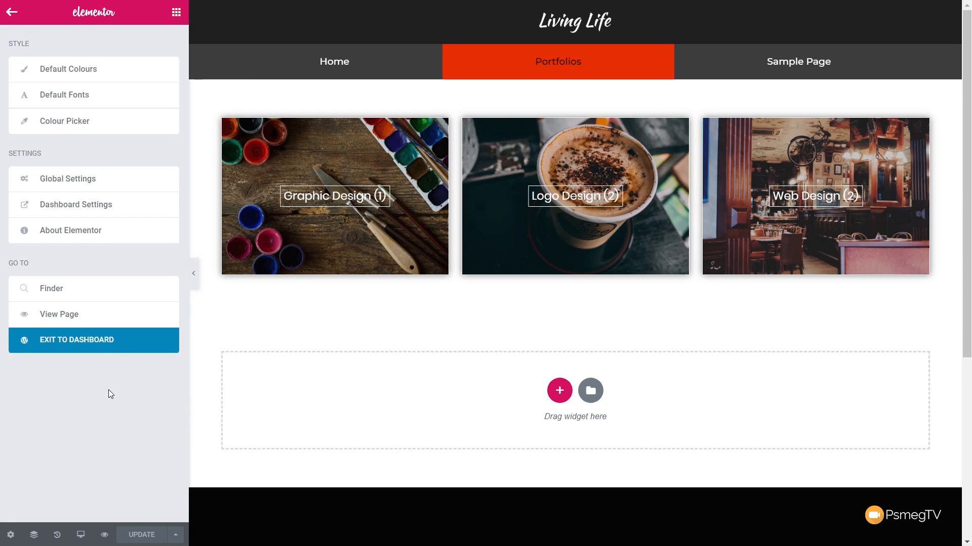
left_click(104, 343)
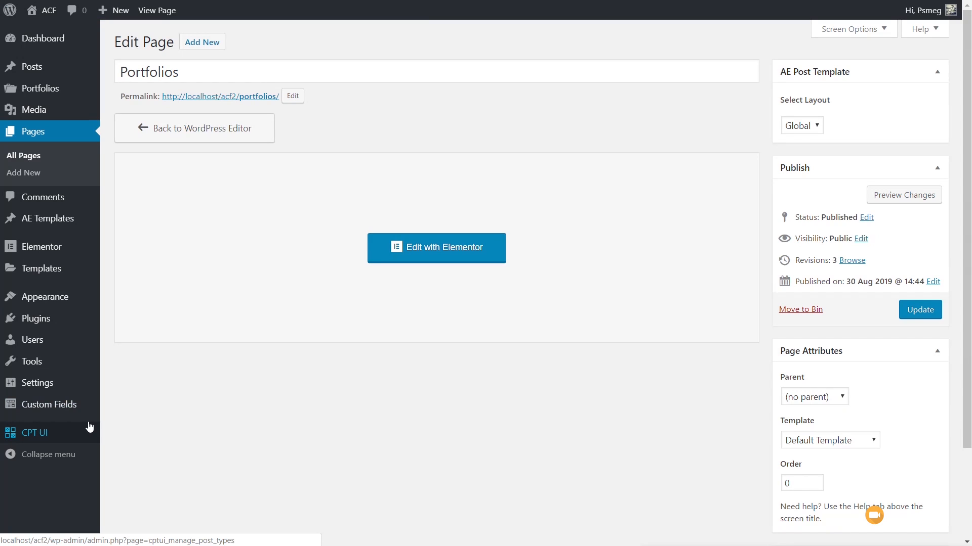
Step: Open the Theme Builder's list of Archive templates
mouse_move(55, 274)
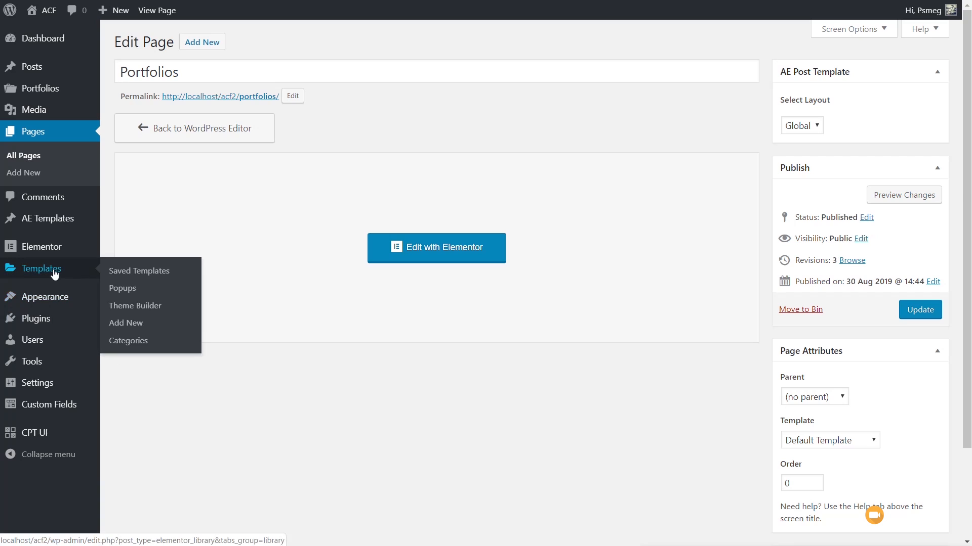
left_click(126, 308)
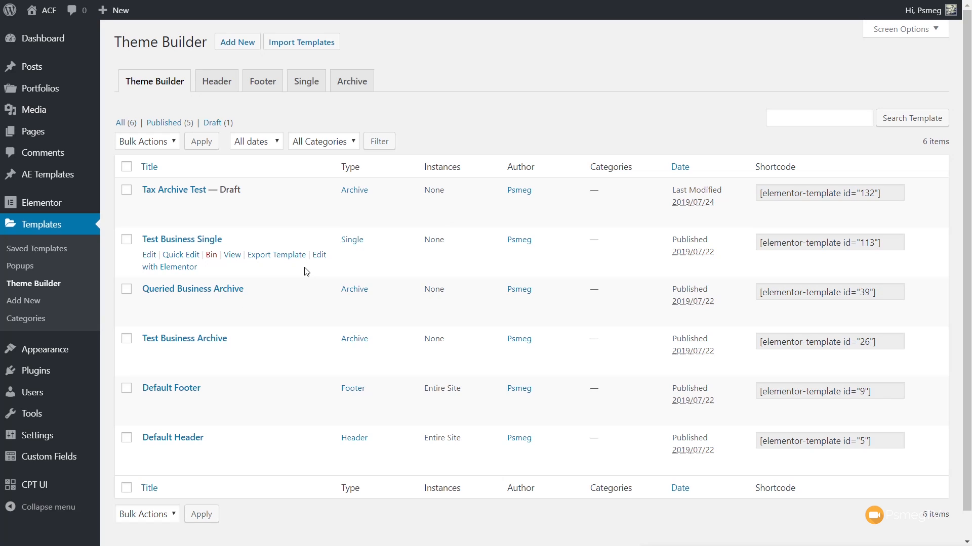
left_click(349, 89)
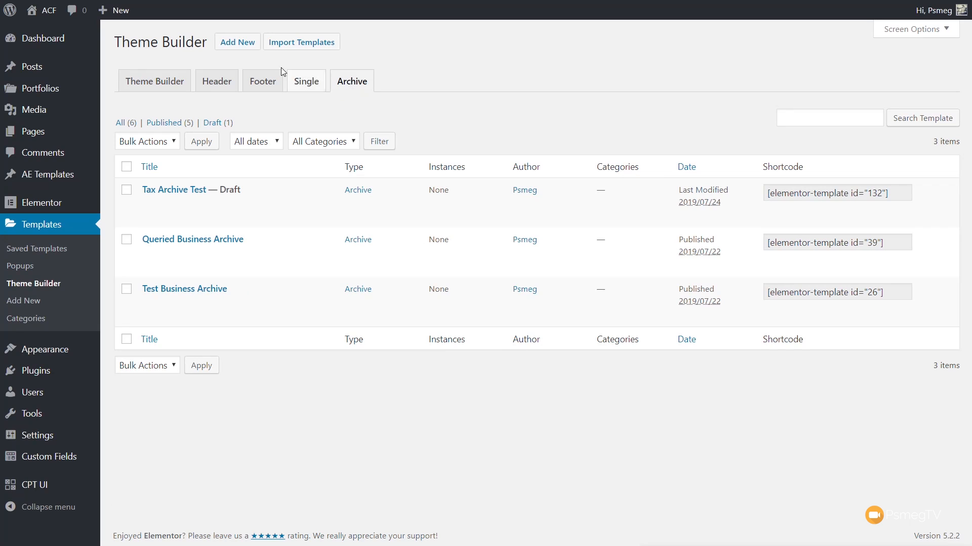
Step: Create a new Archive template named Default Portfolio Archive
left_click(237, 42)
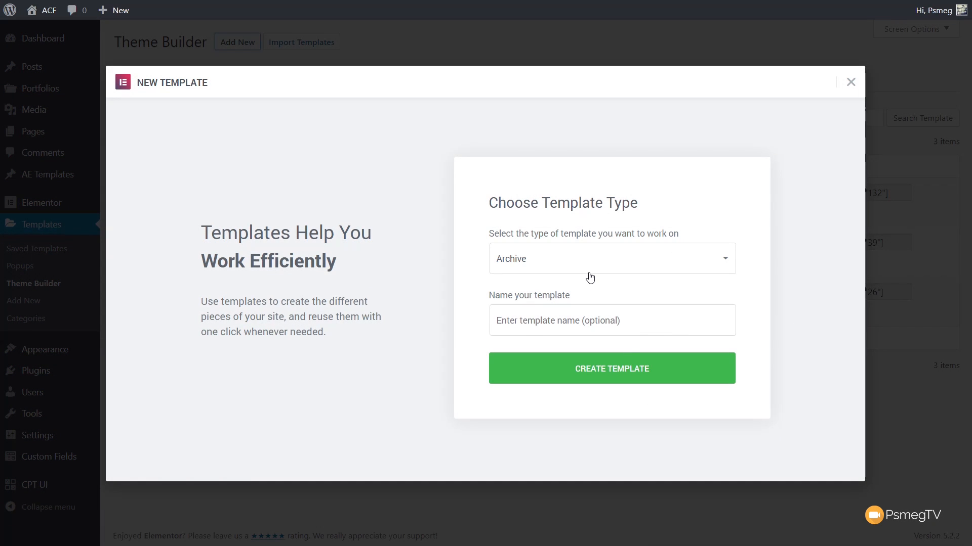
left_click(604, 264)
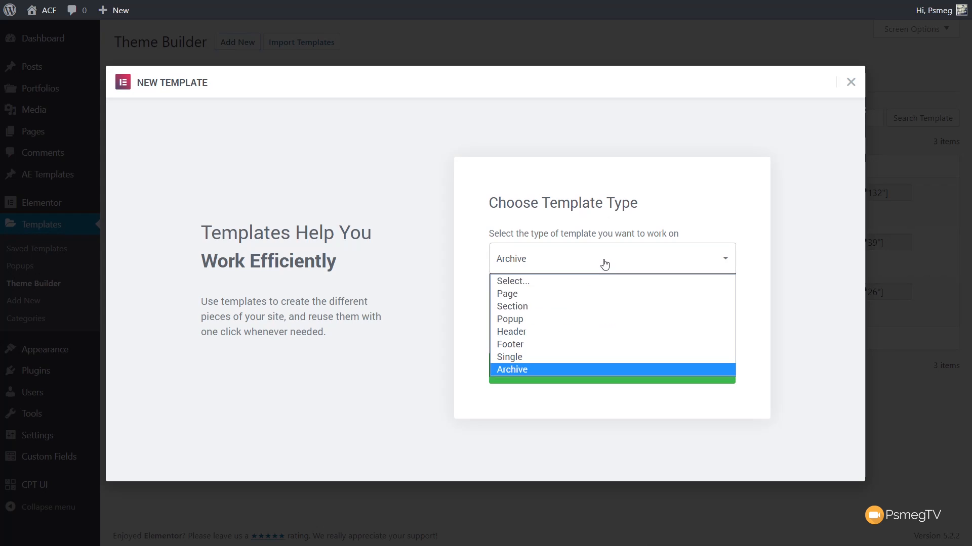
left_click(604, 264)
left_click(591, 320)
type("Default Portfolio Archive")
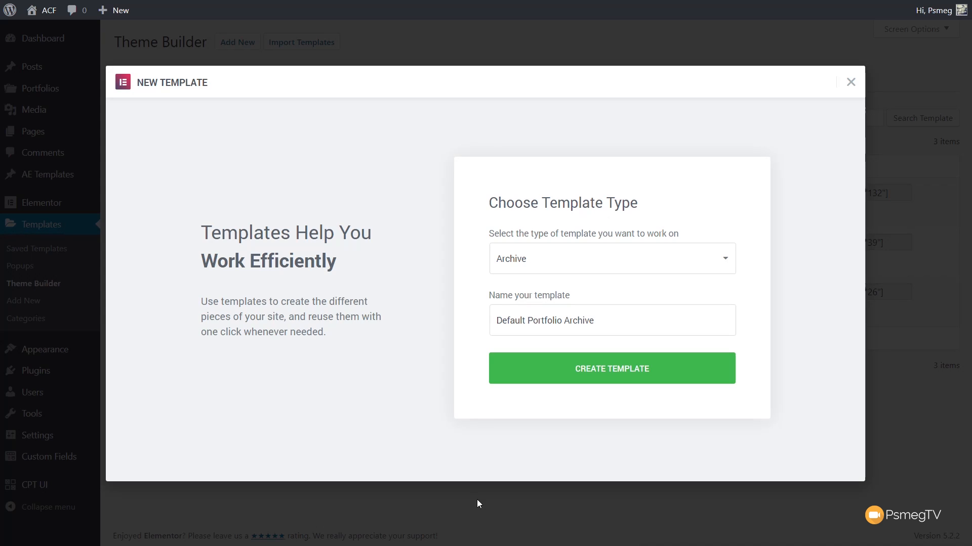
left_click(617, 382)
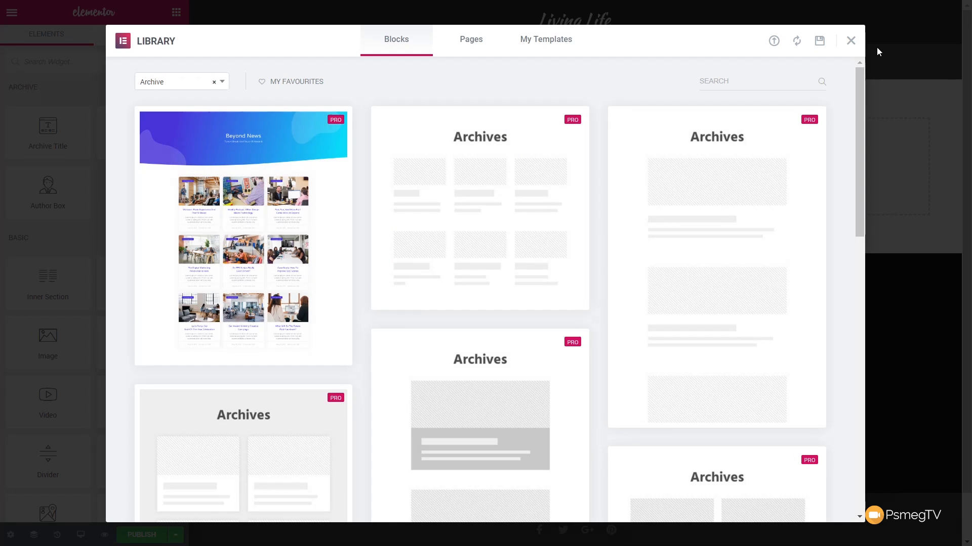
Step: Add an Archive Posts widget to the blank template and preview its dynamic content as Portfolios Archive
left_click(850, 41)
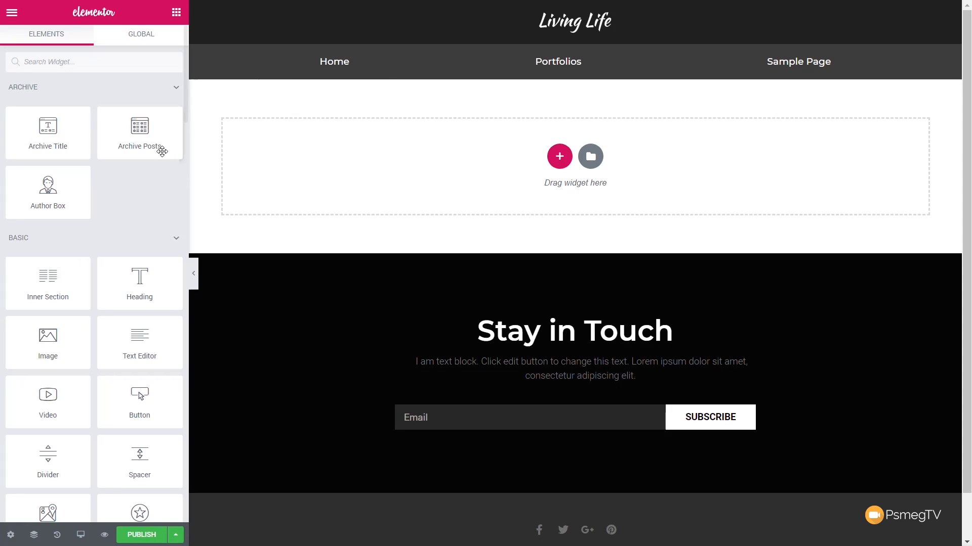
left_click_drag(144, 133, 289, 169)
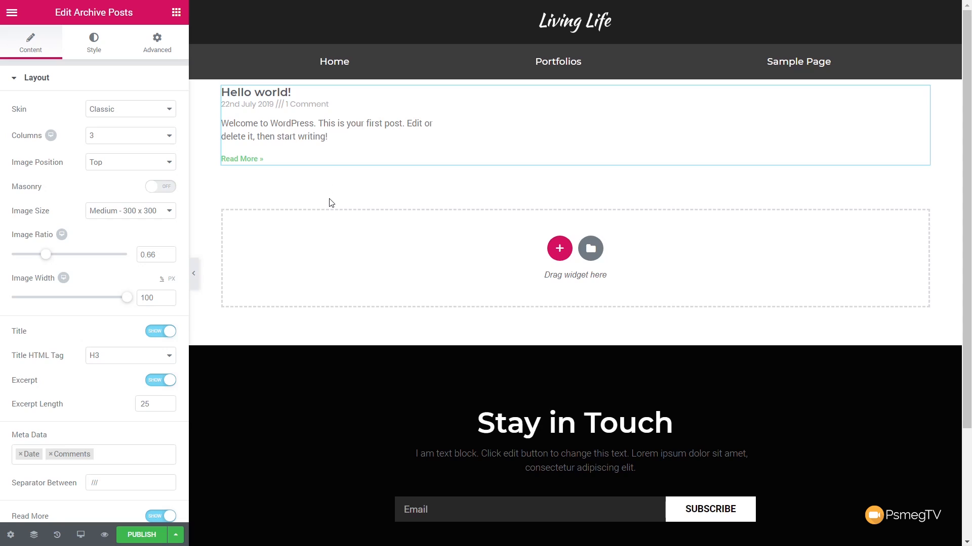
left_click(12, 537)
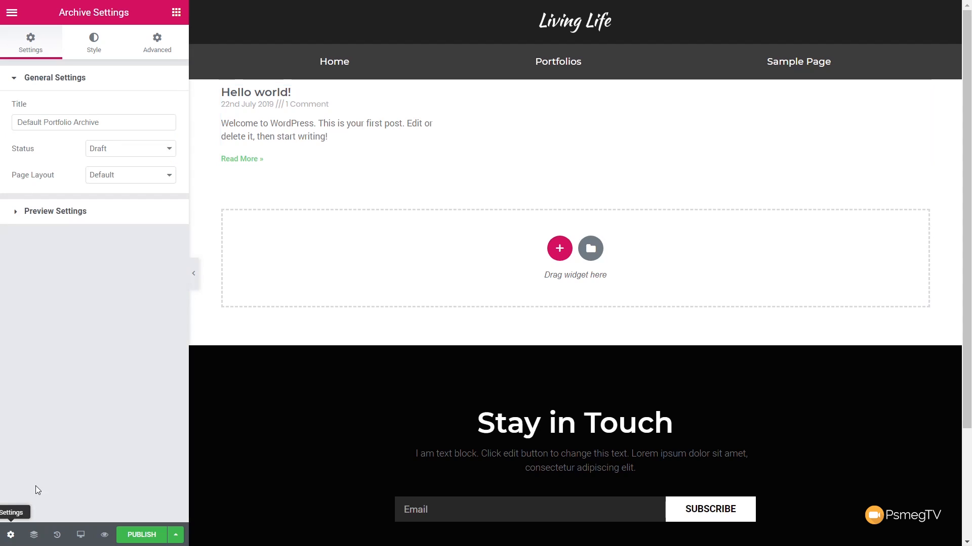
left_click(54, 217)
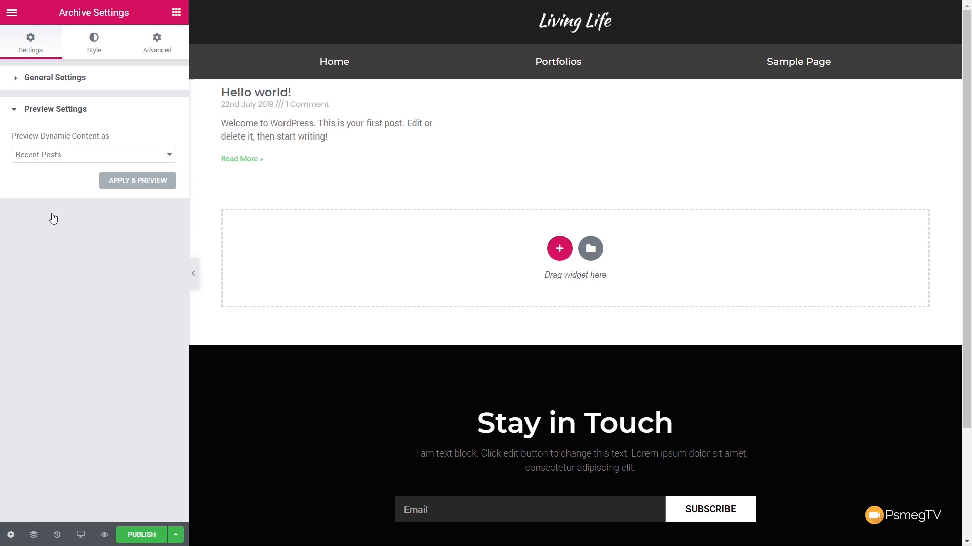
left_click(91, 159)
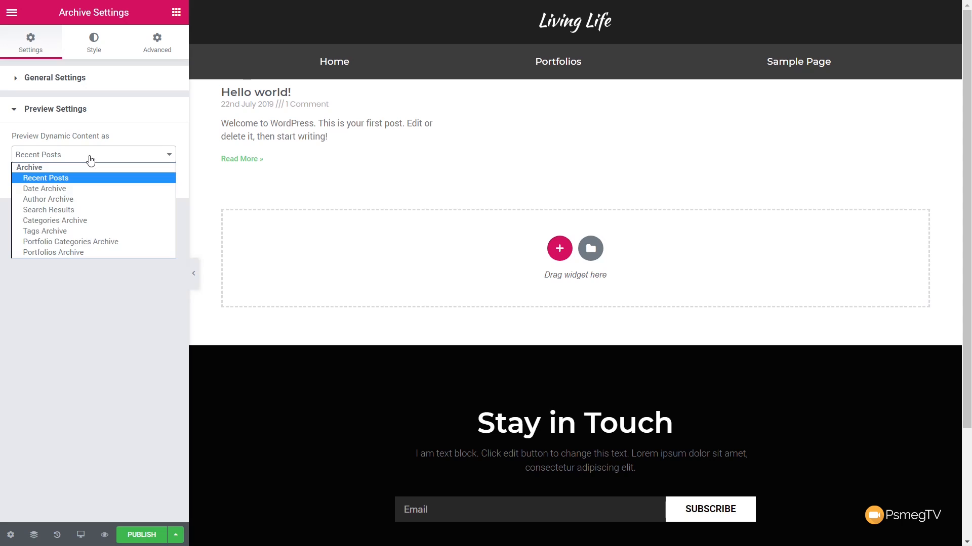
left_click(72, 251)
left_click(137, 181)
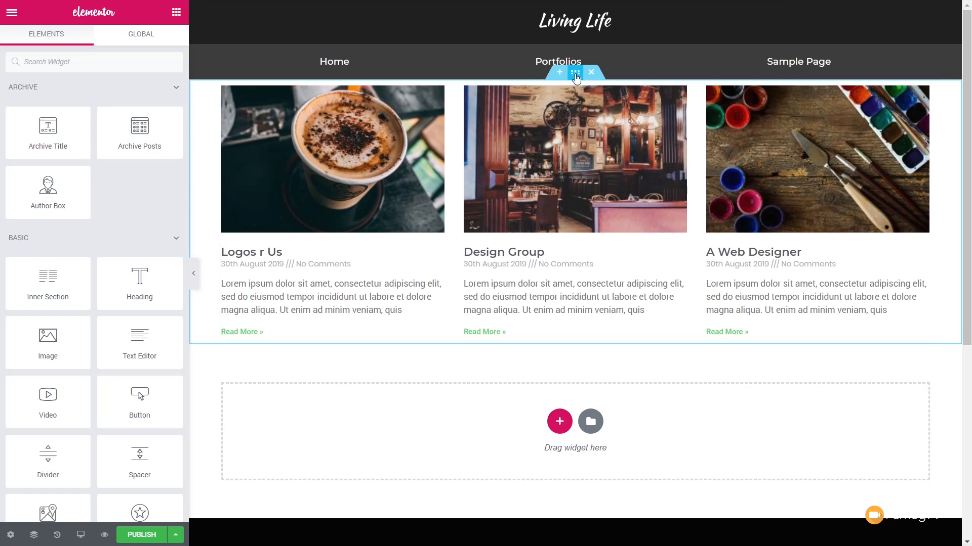
Step: Unlink the padding values of the archive posts section and set its top and bottom padding to 50 px
left_click(576, 74)
left_click(165, 43)
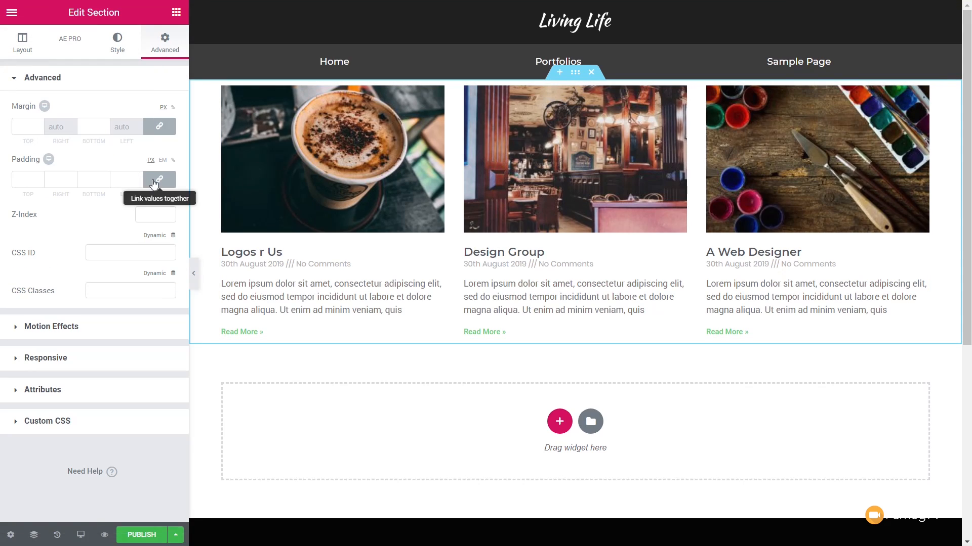
left_click(154, 184)
left_click(16, 178)
type("50")
left_click(94, 179)
type("50")
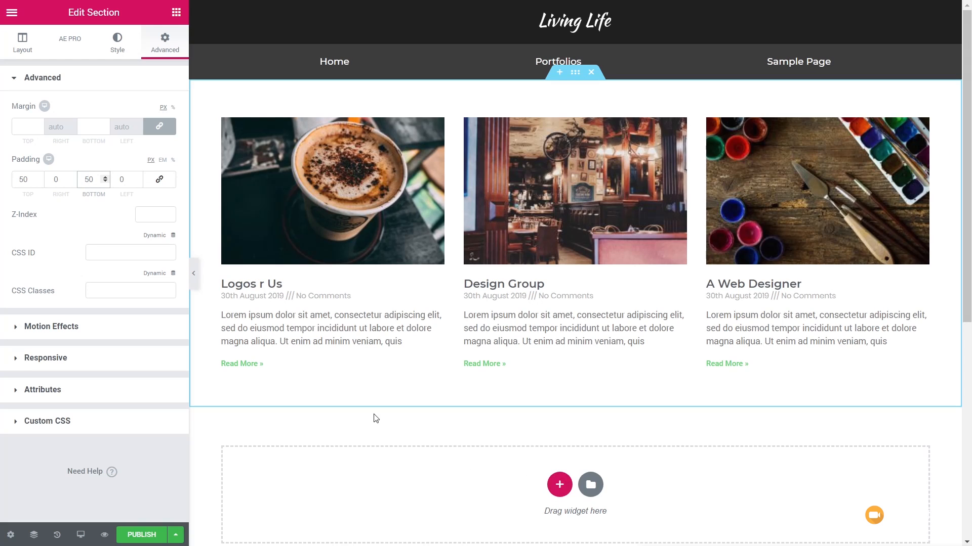
Step: Publish the archive template with an Include condition for all Portfolio Categories and leave the editor
left_click(141, 535)
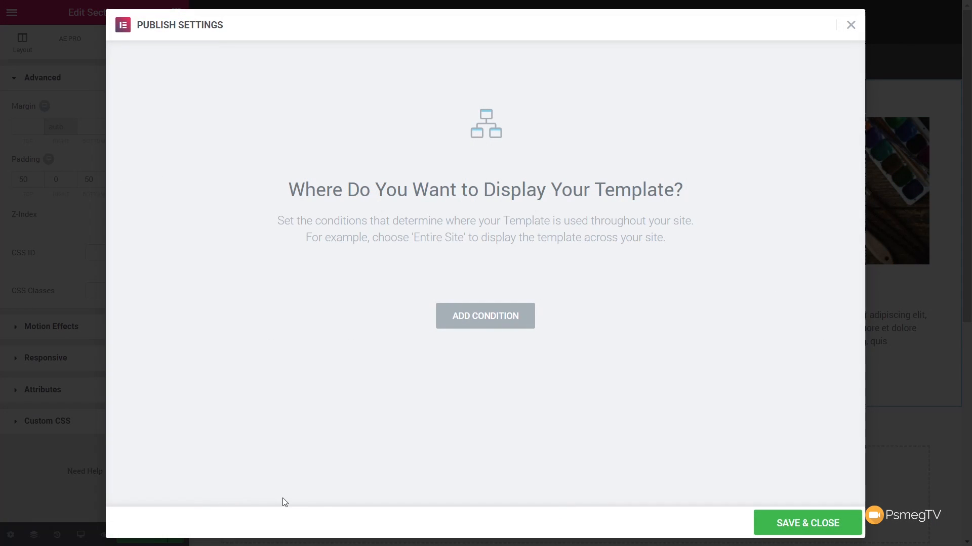
left_click(492, 316)
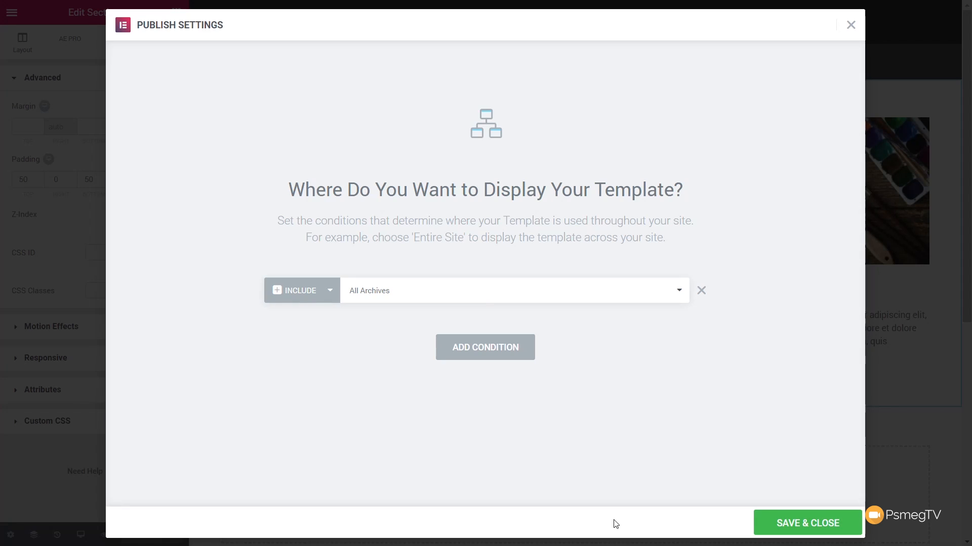
left_click(608, 297)
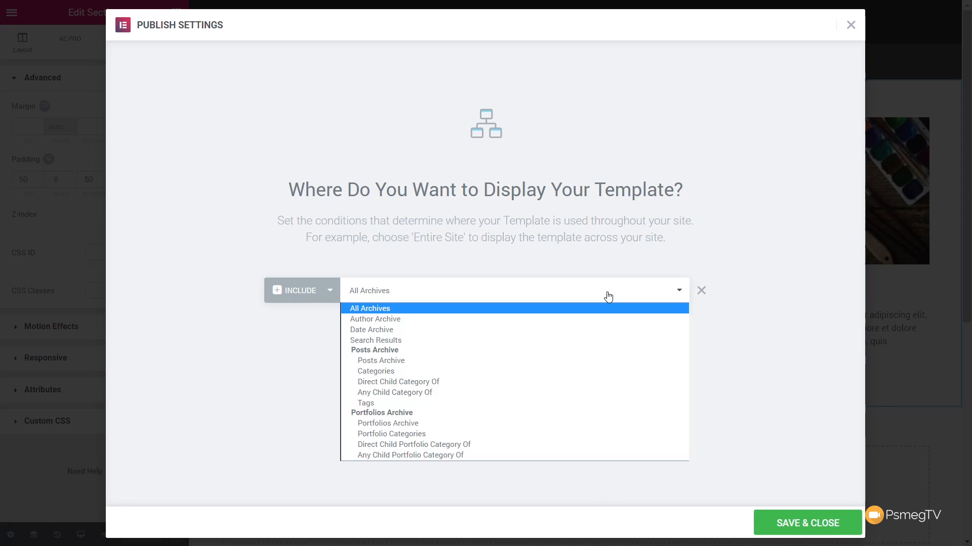
left_click(408, 437)
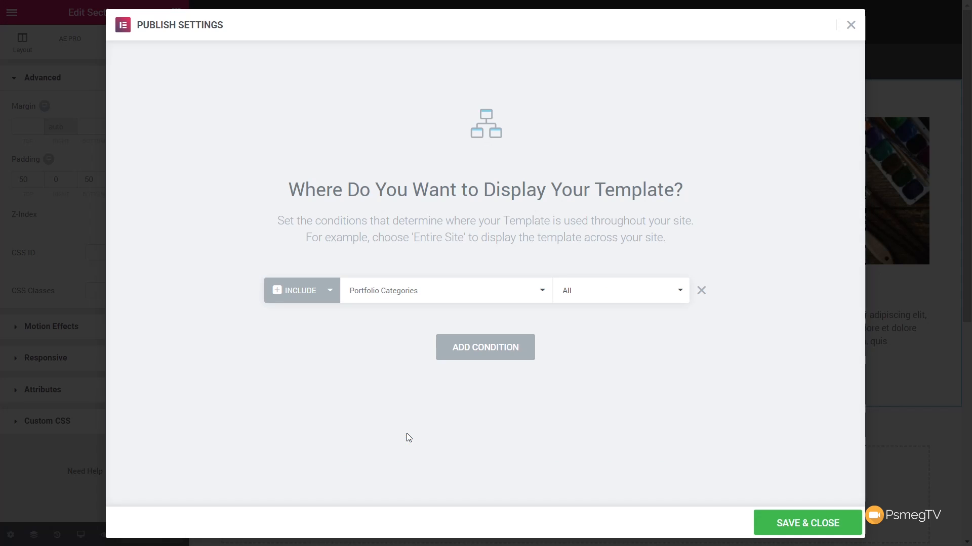
left_click(797, 526)
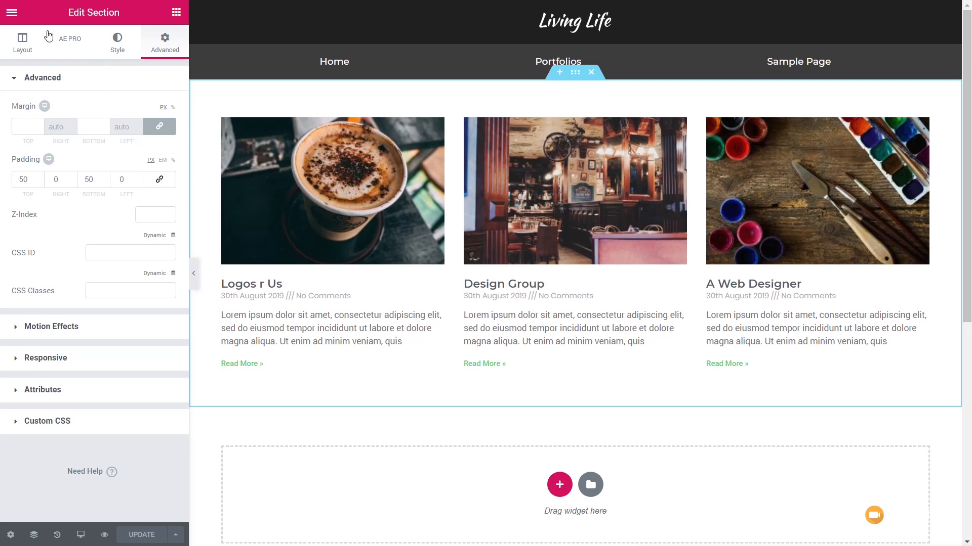
left_click(12, 13)
left_click(86, 342)
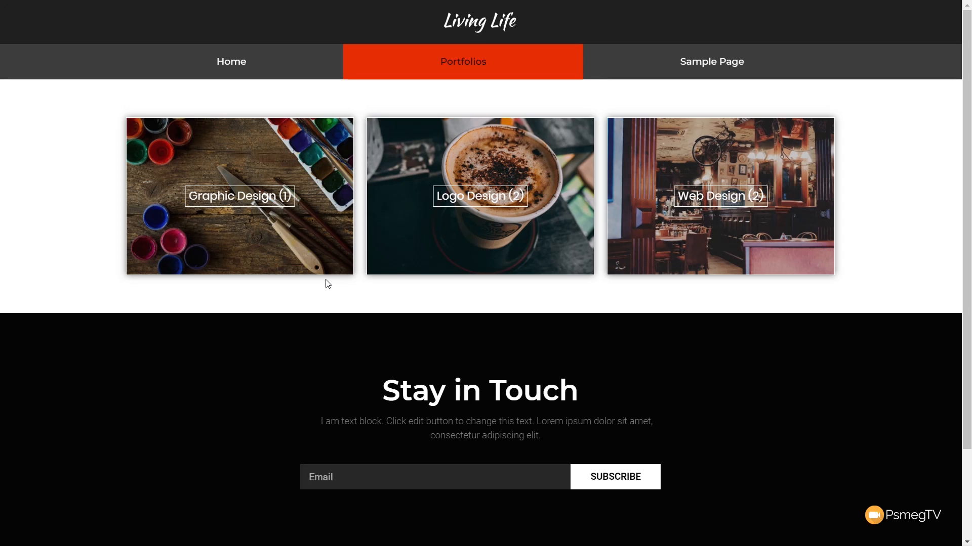
Step: Check the Graphic Design, Logo Design and Web Design archives from the live Portfolios page, and open the Design Group entry
left_click(268, 232)
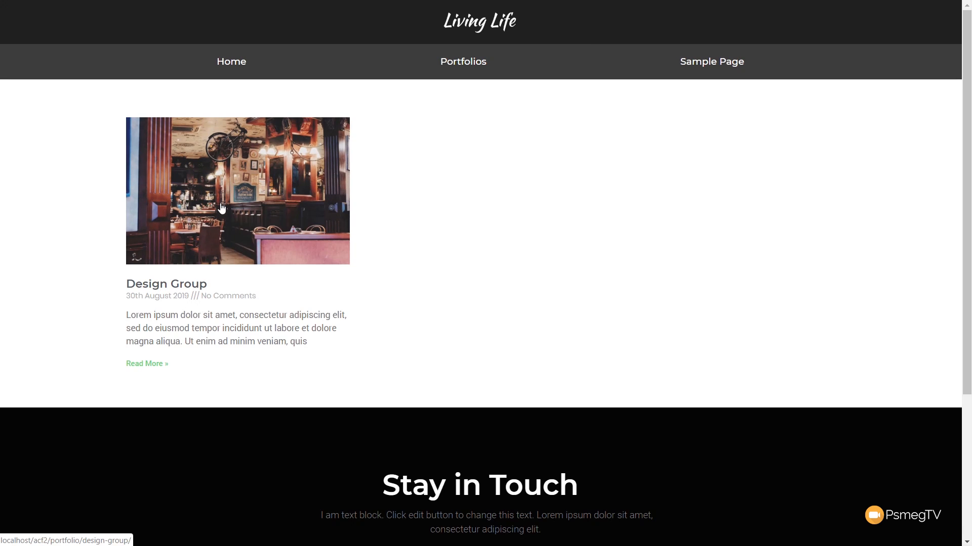
key("alt+Left")
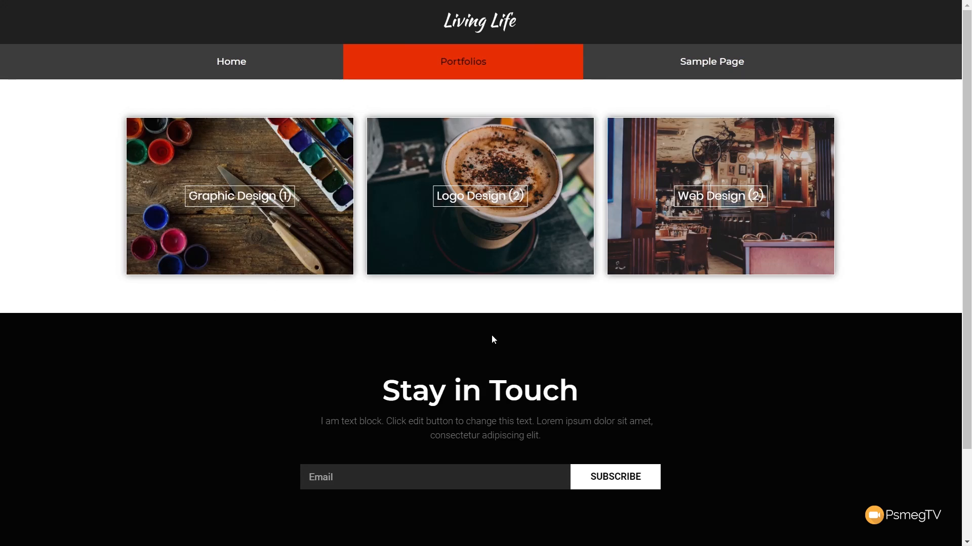
left_click(487, 237)
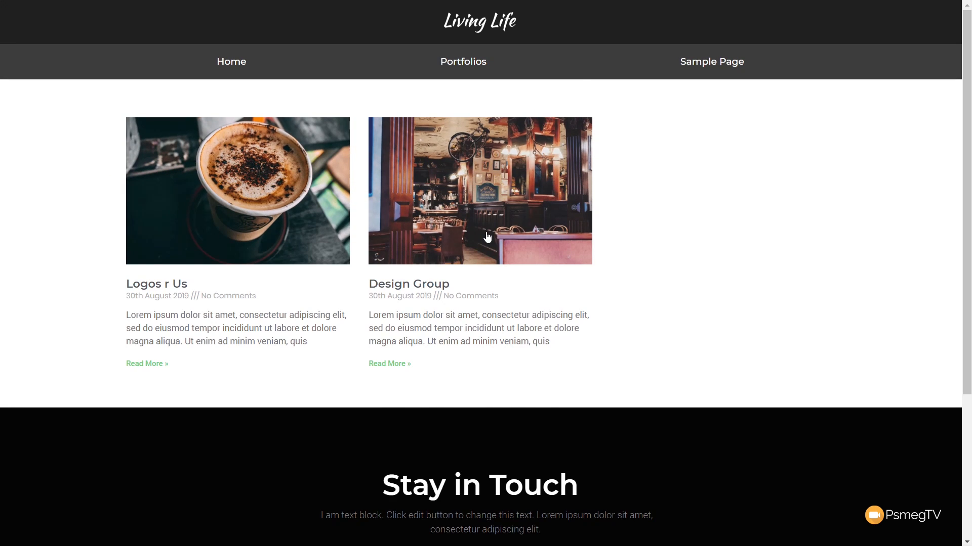
key("alt+Left")
left_click(748, 219)
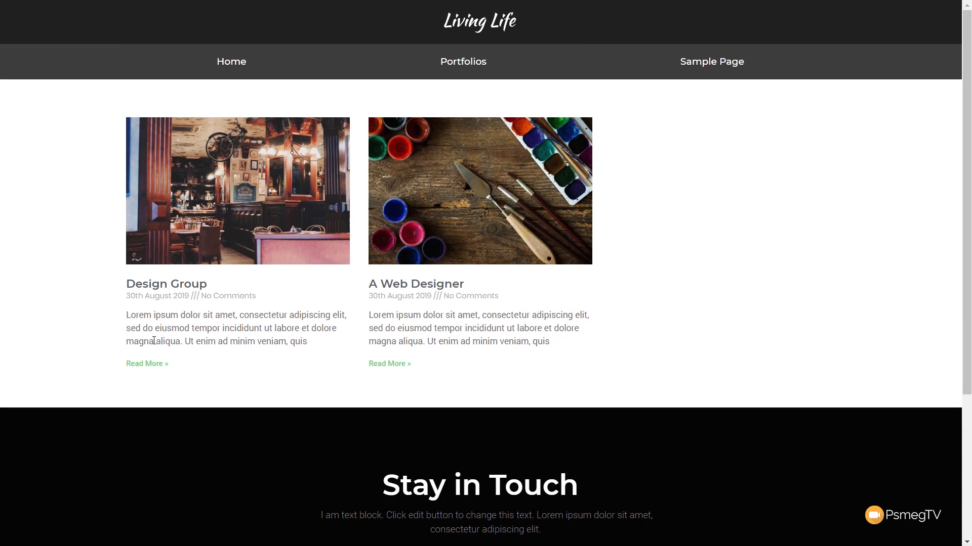
key("alt+Left")
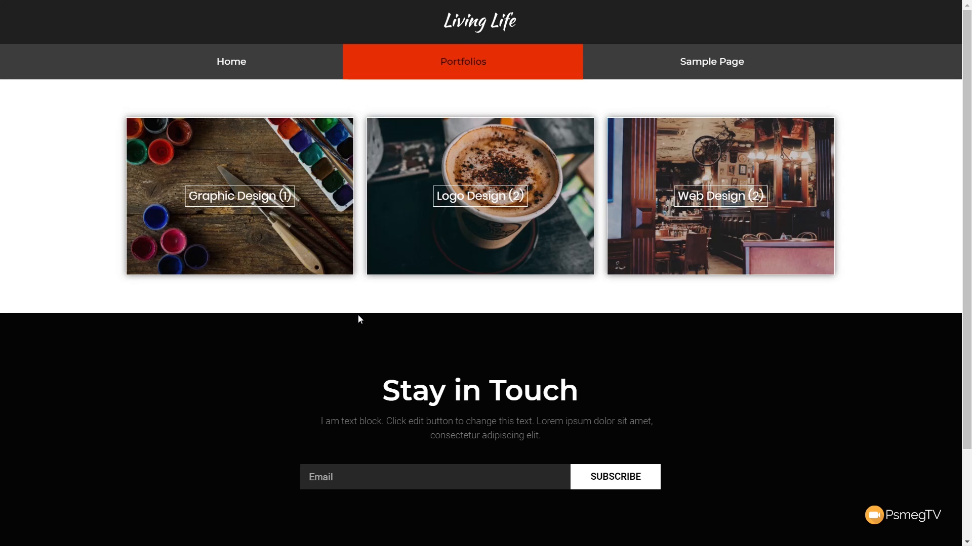
left_click(574, 182)
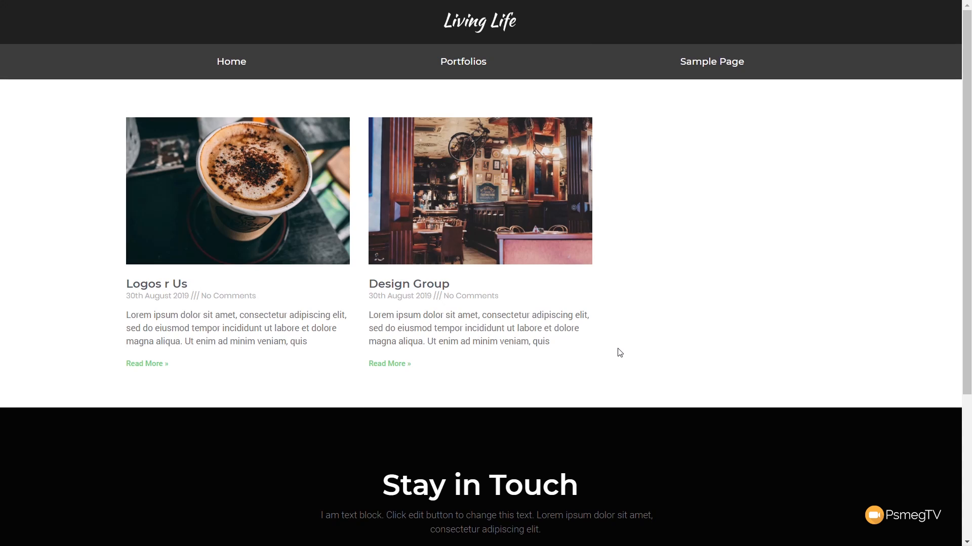
left_click(476, 212)
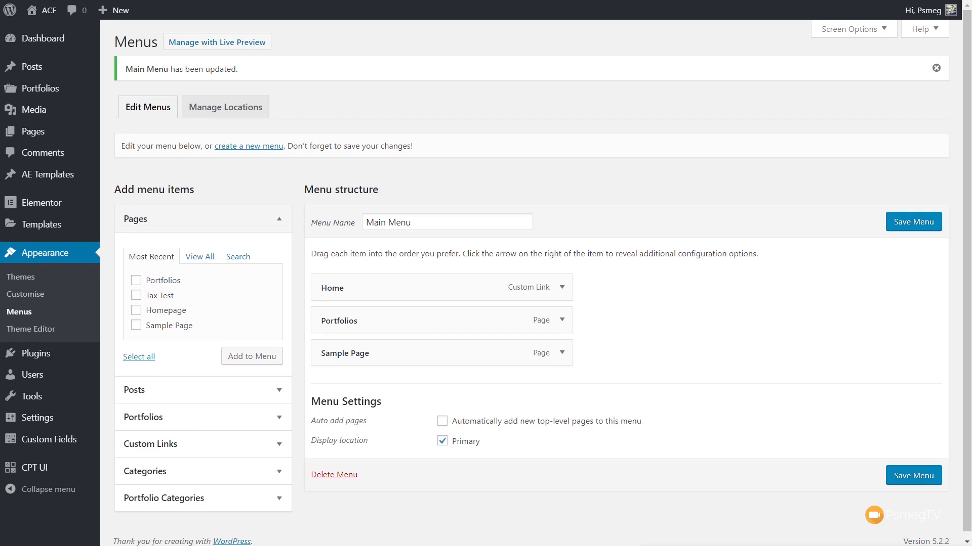
Step: Open the Theme Builder's list of Single templates from the WordPress dashboard
mouse_move(45, 228)
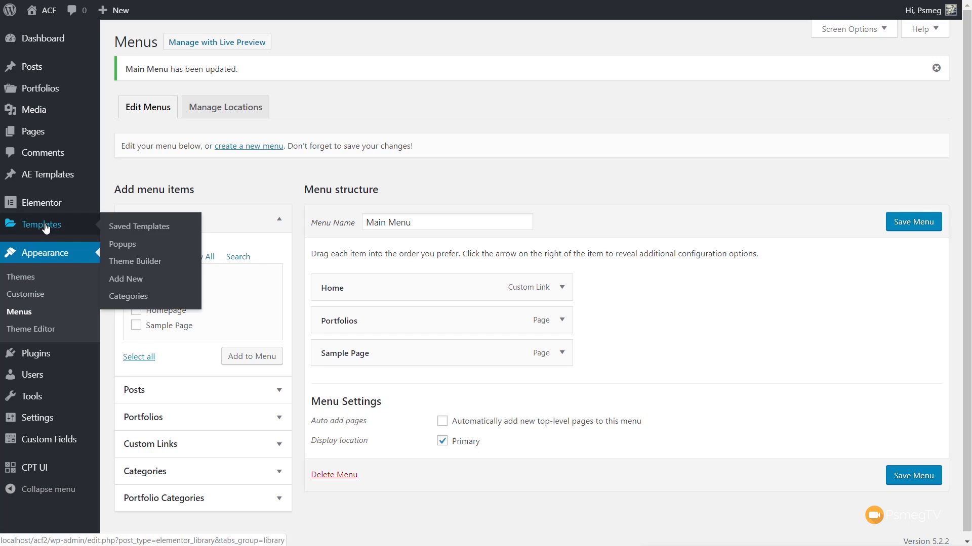
left_click(135, 261)
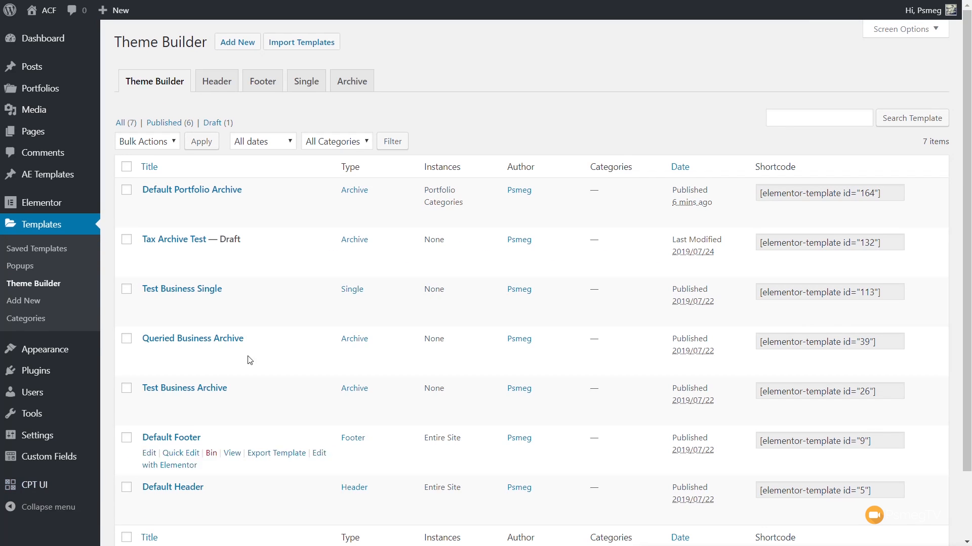
left_click(300, 81)
Step: Create a Single template for the Portfolio post type named Default Single Portfolio and dismiss the template library
left_click(238, 42)
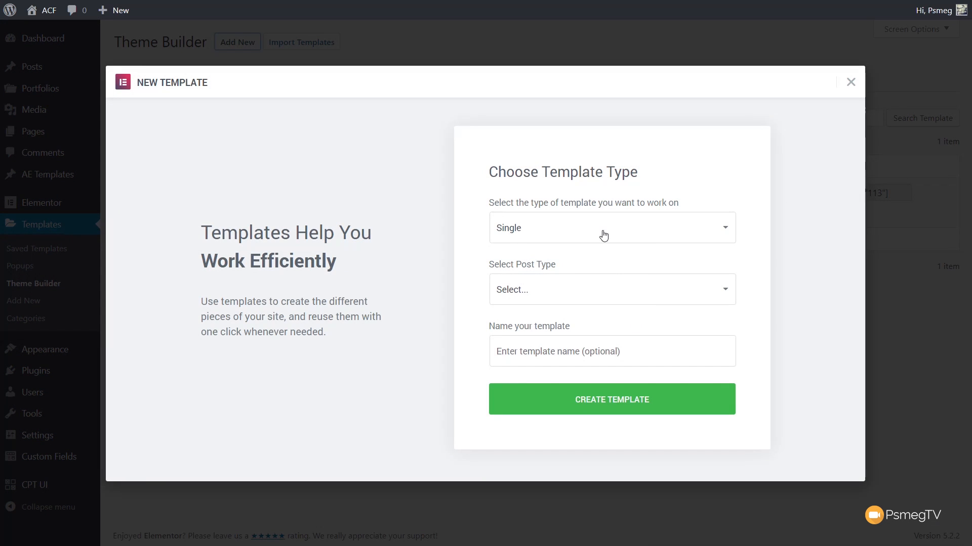
left_click(579, 300)
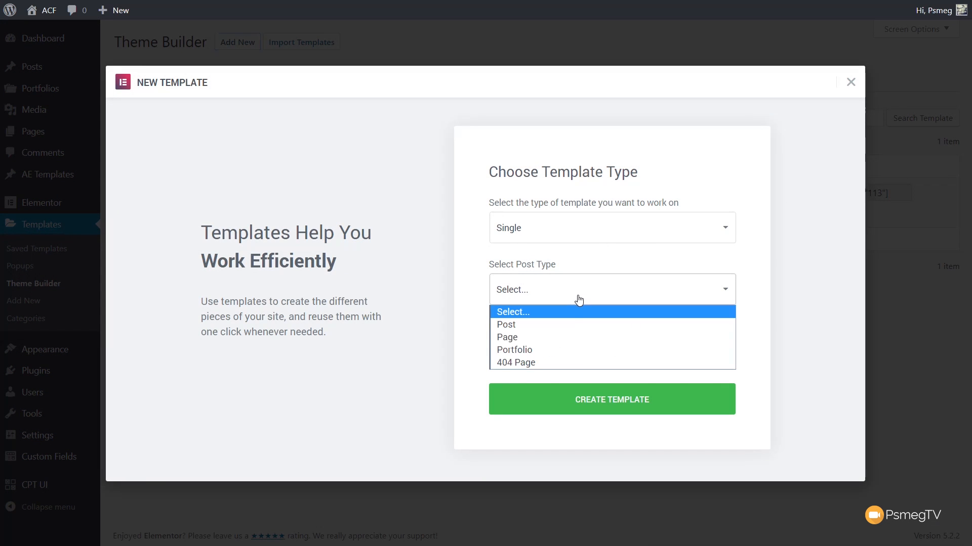
left_click(542, 349)
left_click(540, 350)
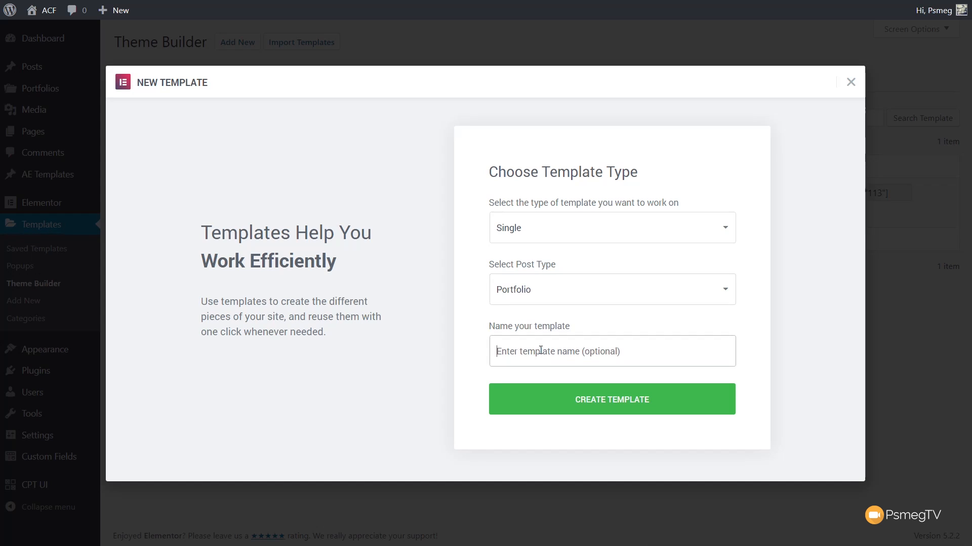
type("Default Single Portfolio")
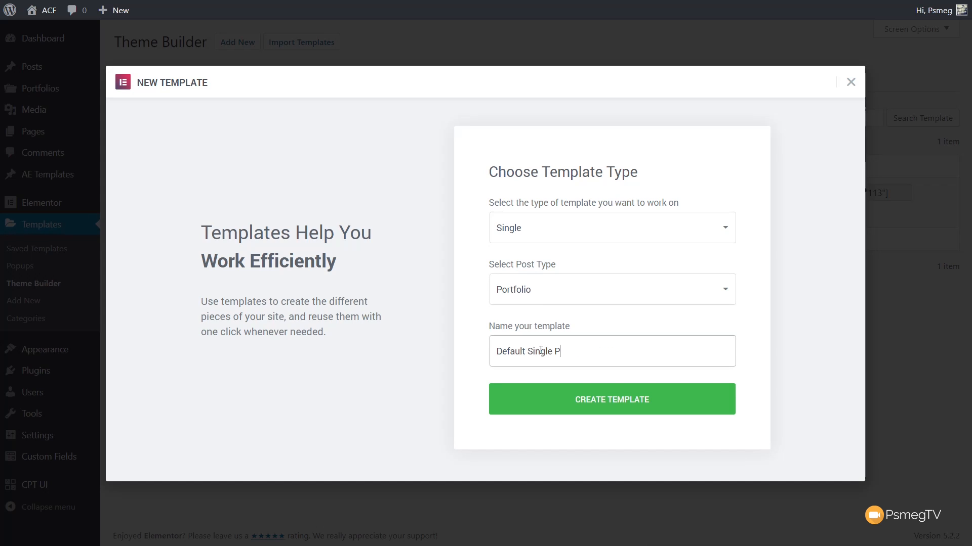
left_click(559, 412)
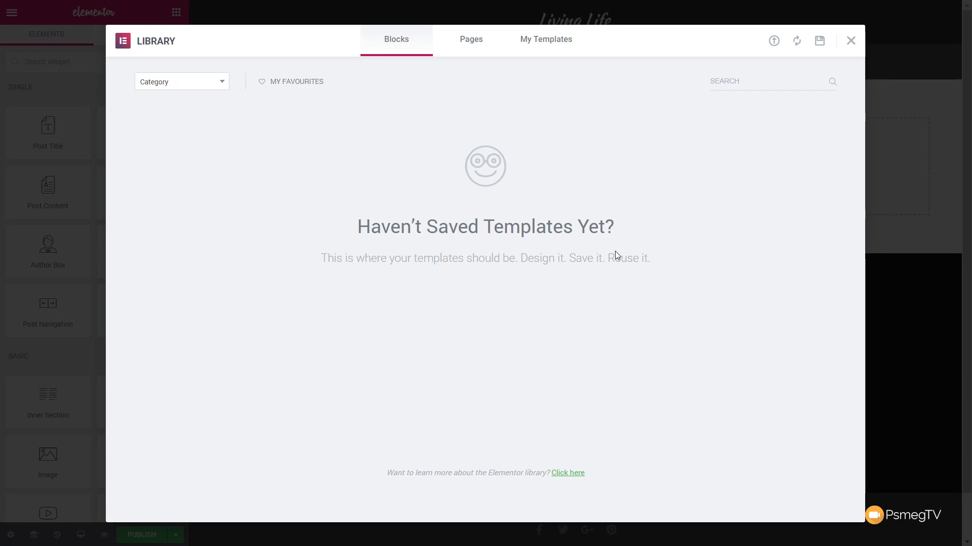
left_click(850, 40)
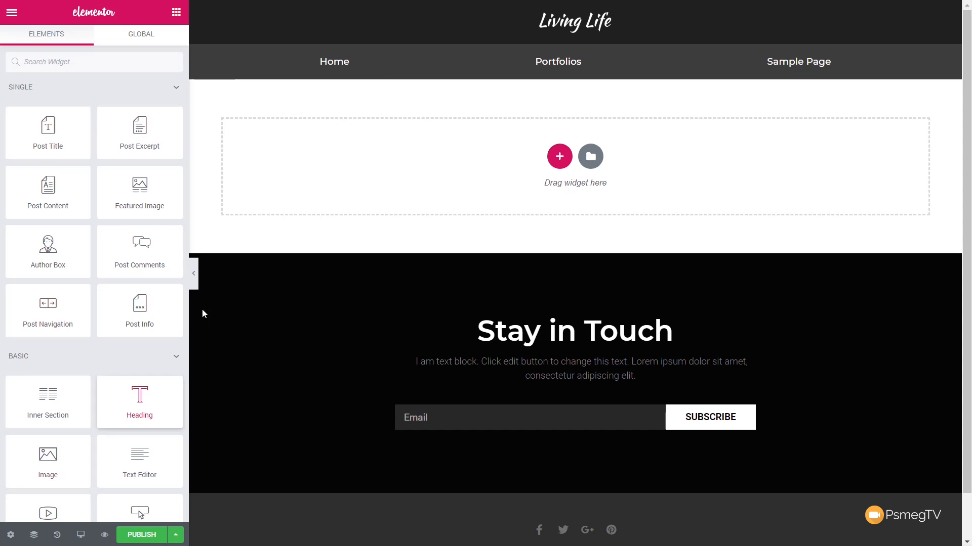
Step: Add a Featured Image widget, set its section's top and bottom padding to 50 px, and return to the widget list
left_click_drag(140, 192, 276, 182)
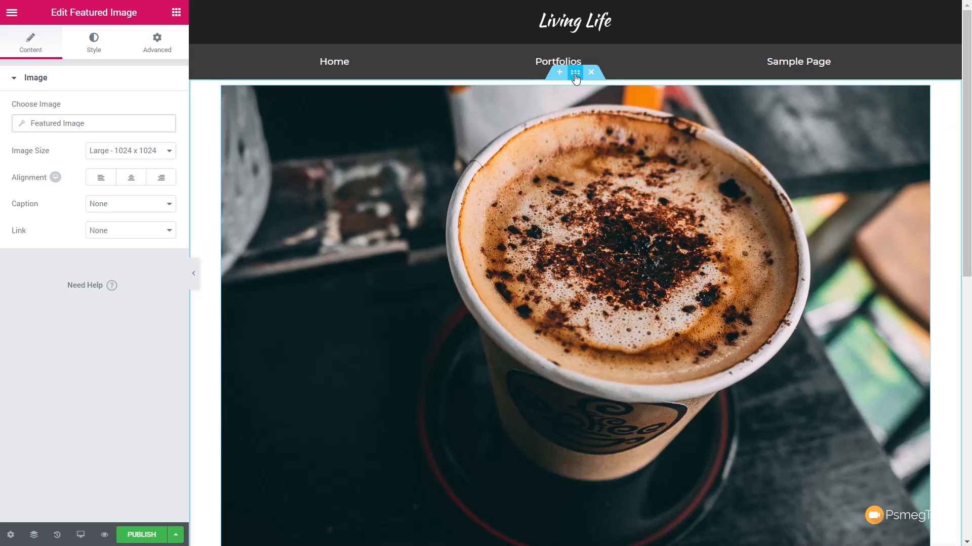
left_click(576, 76)
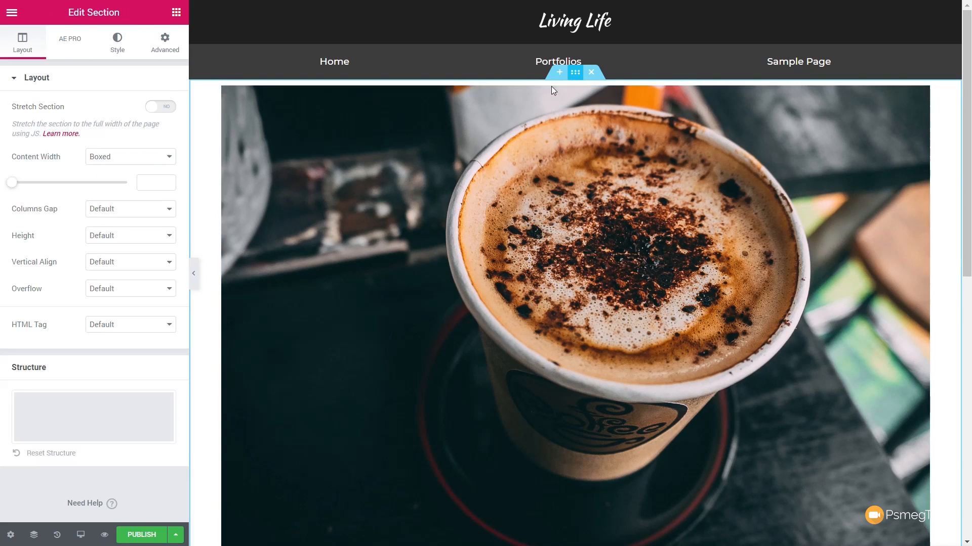
left_click(163, 48)
left_click(23, 180)
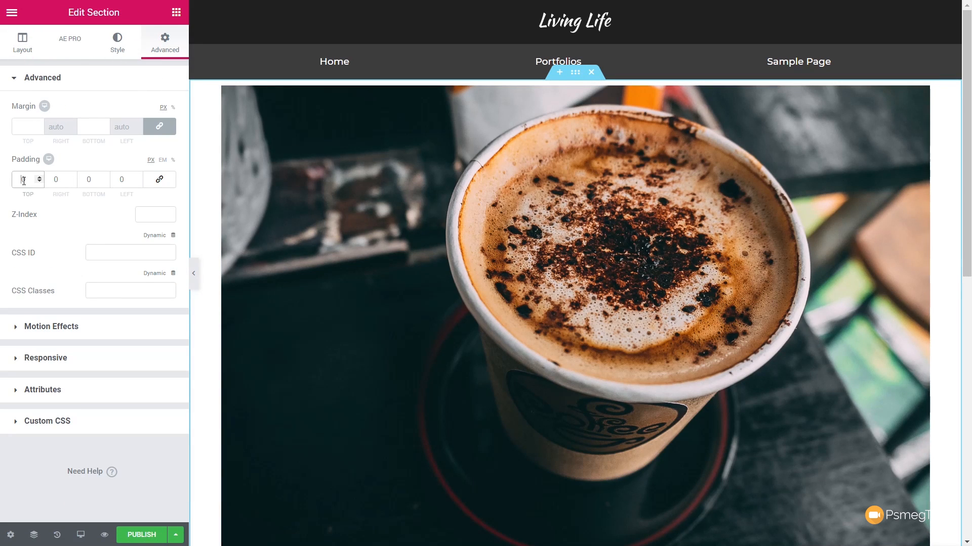
type("50")
left_click(88, 179)
type("50")
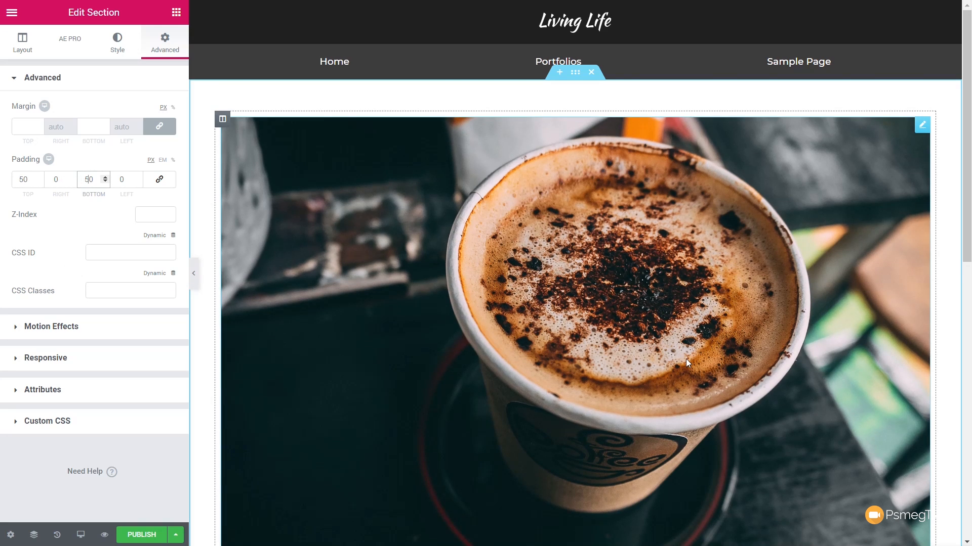
scroll(685, 359, "down", 4)
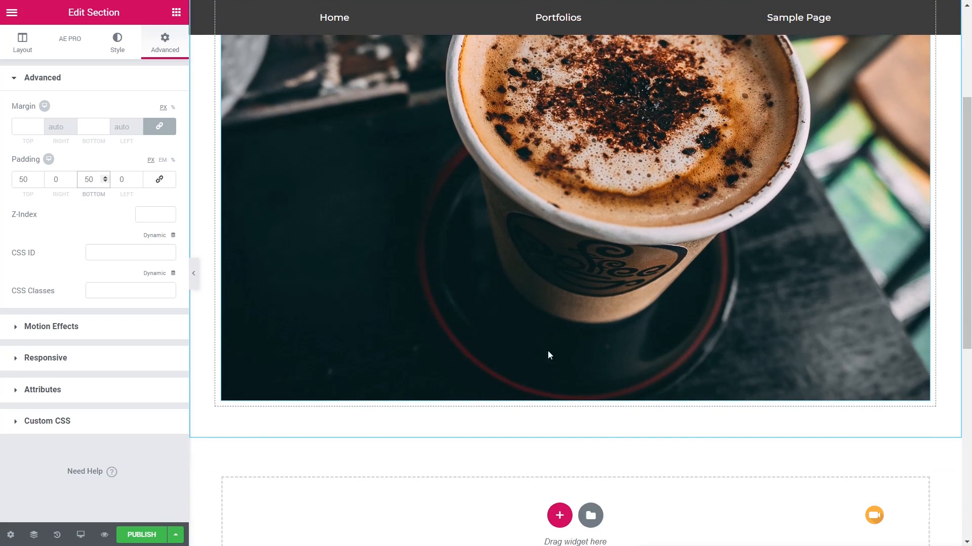
left_click(176, 13)
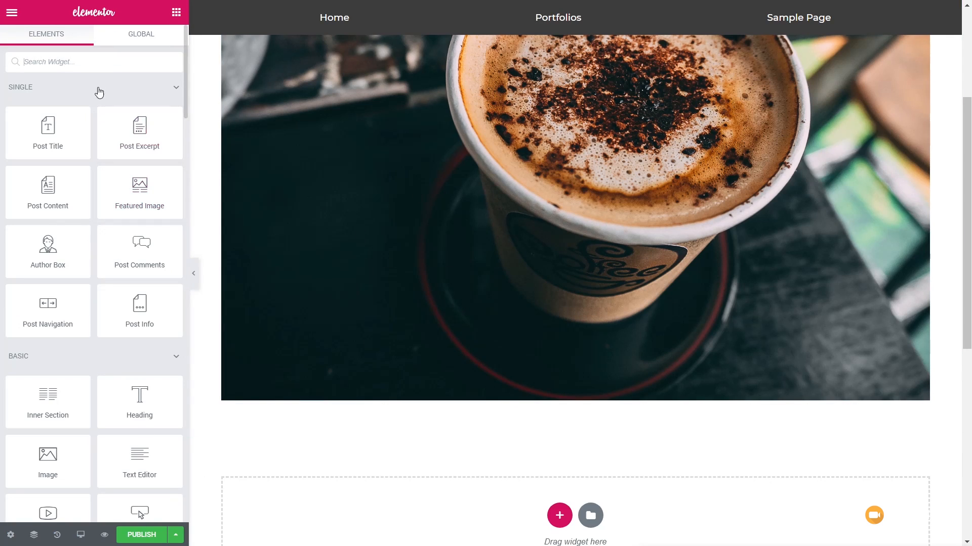
Step: Find the Image Carousel widget and place it directly below the featured image
left_click(86, 63)
type("carou")
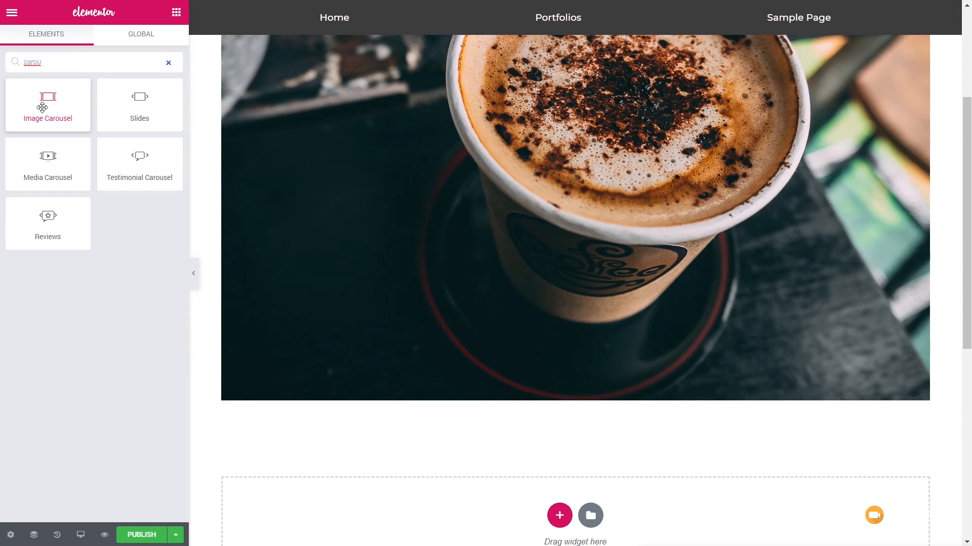
left_click_drag(45, 104, 366, 401)
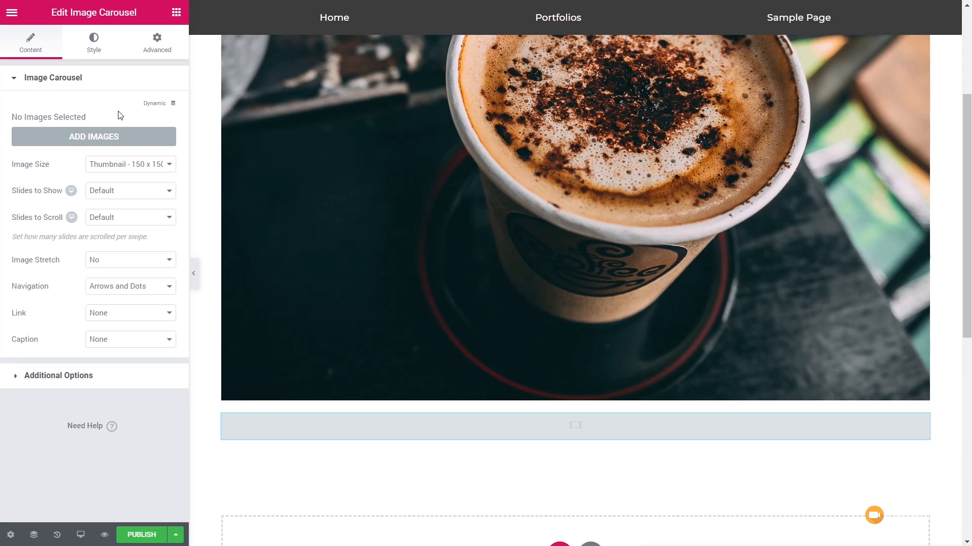
Step: Set the carousel's images dynamically to the ACF Gallery Field with the Project Gallery key
left_click(172, 104)
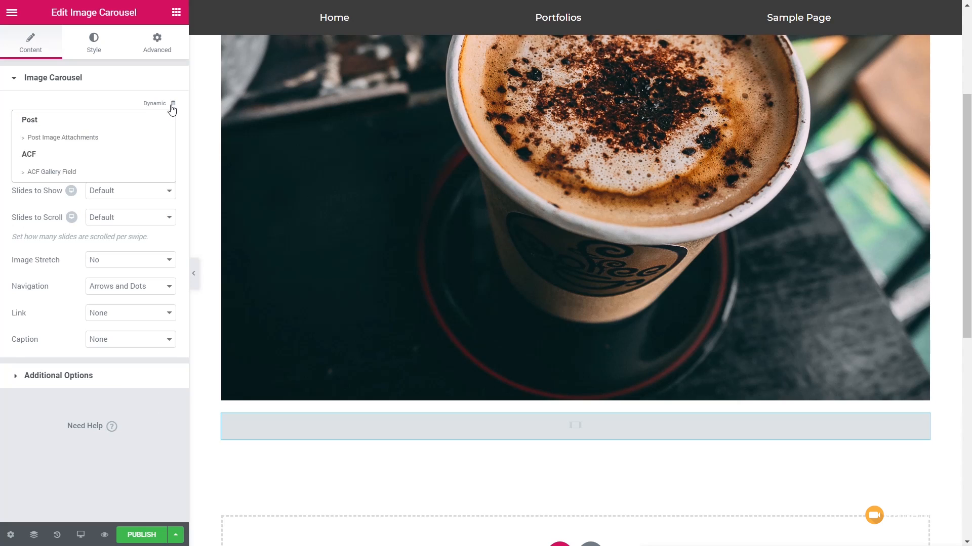
left_click(69, 173)
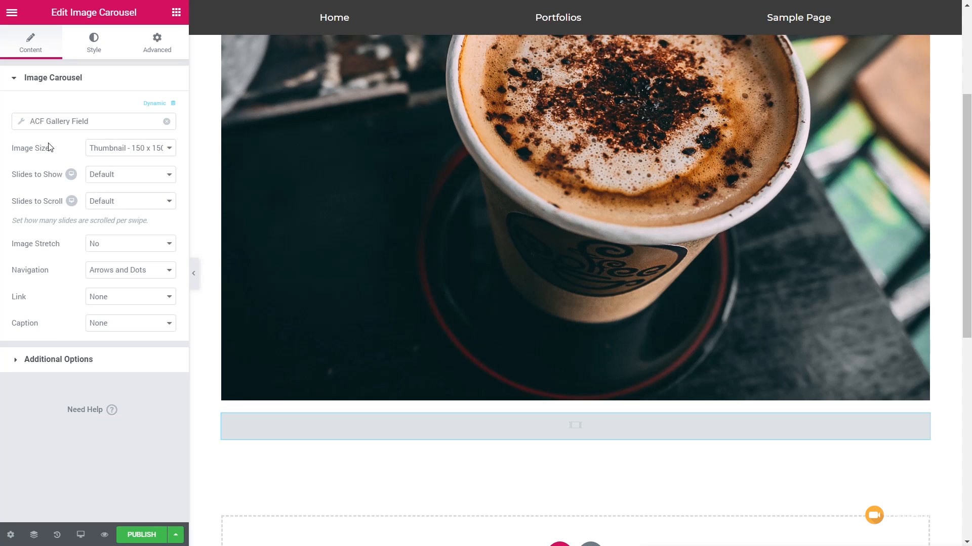
left_click(22, 125)
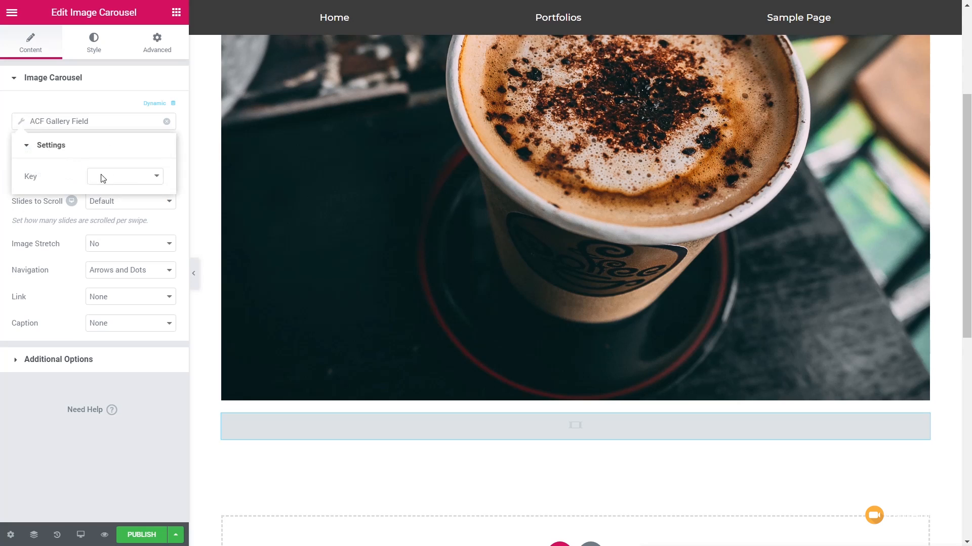
left_click(134, 181)
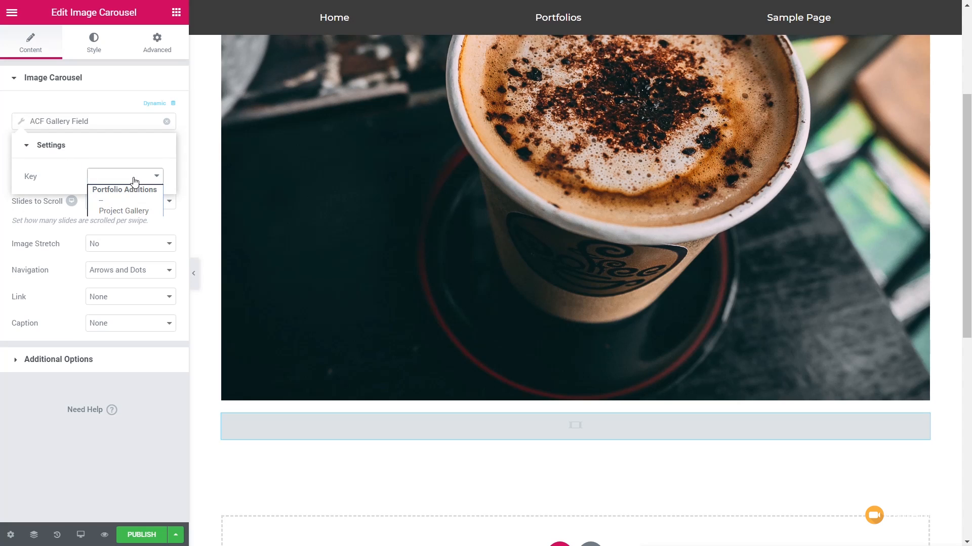
left_click(133, 211)
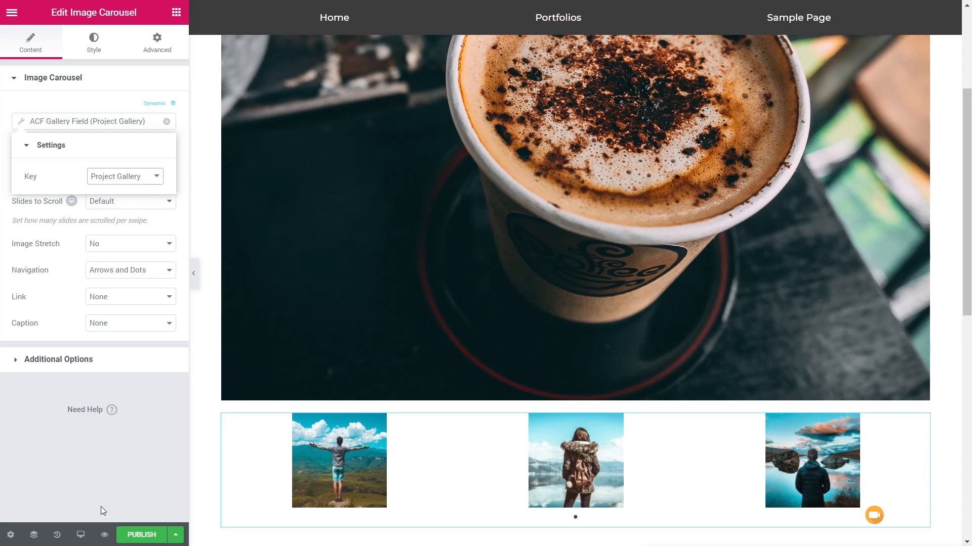
left_click(97, 455)
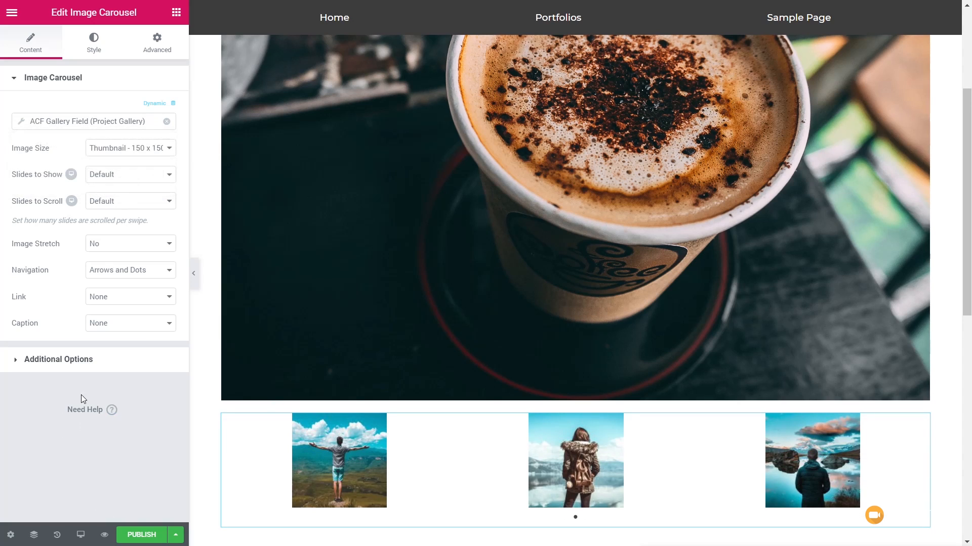
Step: Set the carousel's image size to Medium Large and its slides to show to 2
left_click(146, 151)
left_click(143, 183)
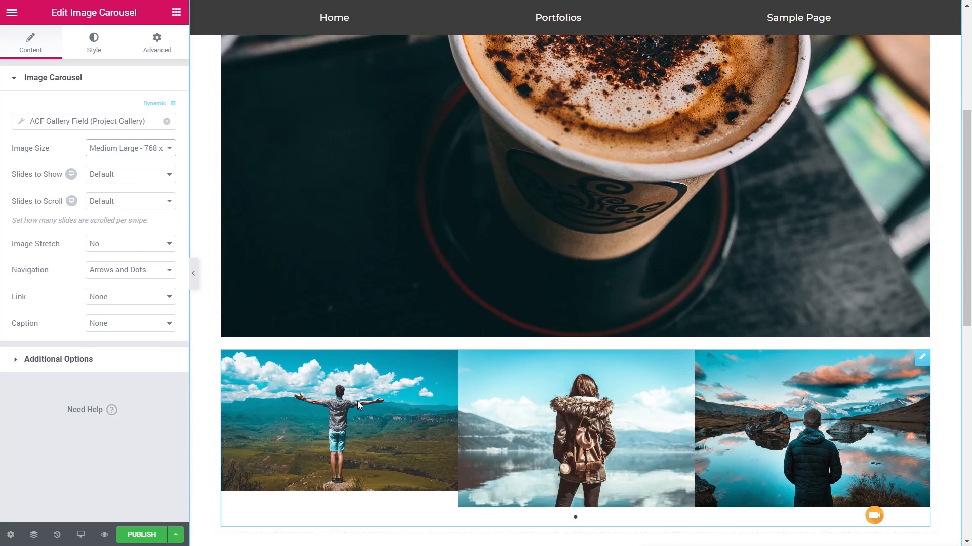
left_click(116, 179)
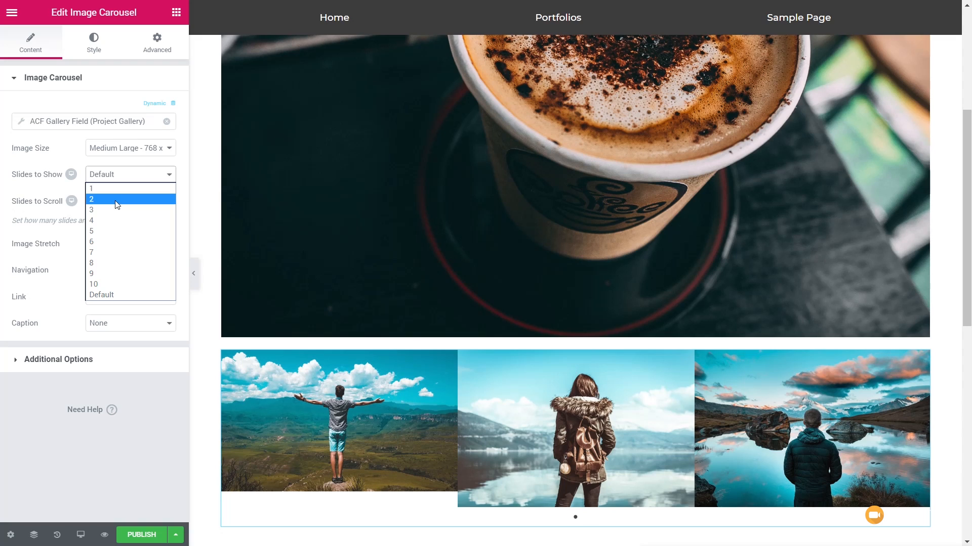
left_click(117, 199)
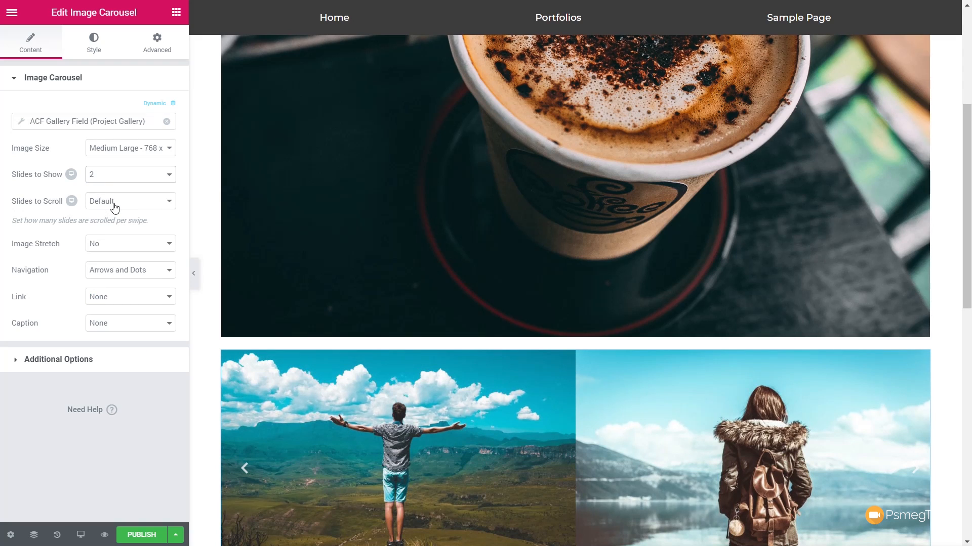
scroll(253, 423, "down", 1)
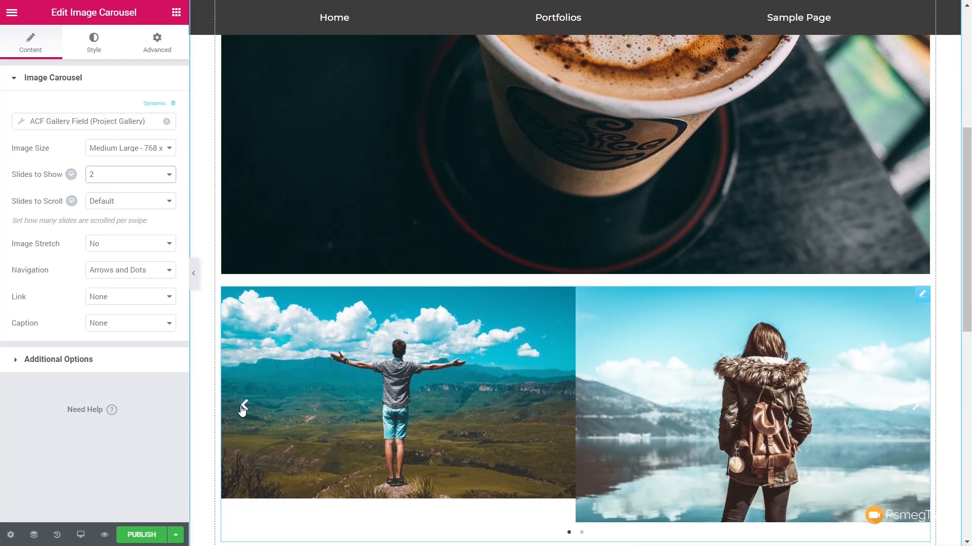
Step: Set the carousel's image stretch to Yes and link its images to the Media File
left_click(134, 247)
left_click(126, 263)
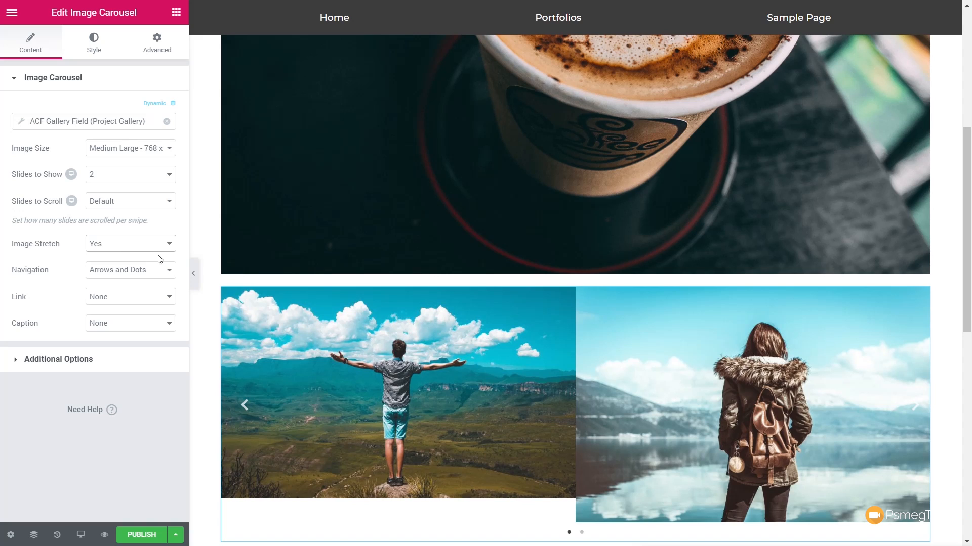
left_click(136, 302)
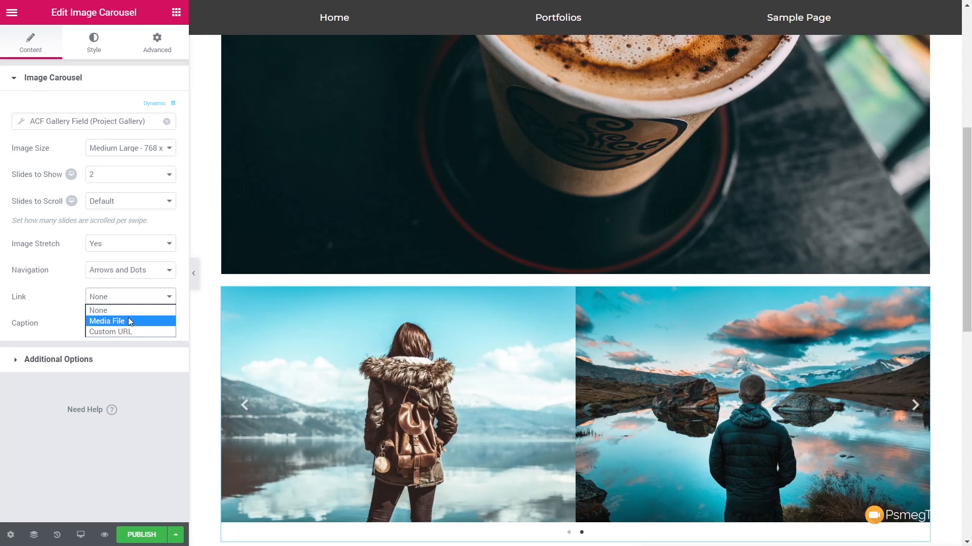
left_click(130, 320)
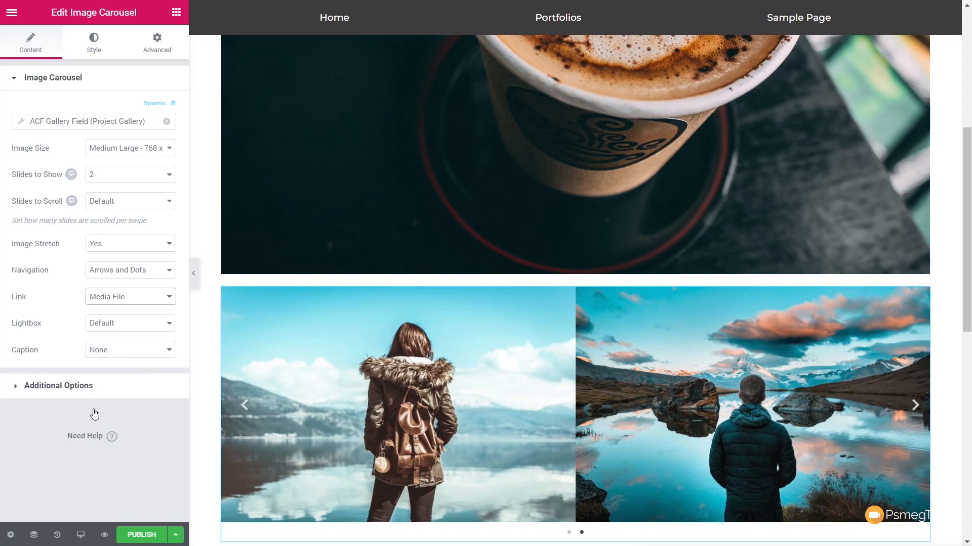
Step: Set the number of slides the carousel shows to 3
left_click(116, 177)
left_click(112, 210)
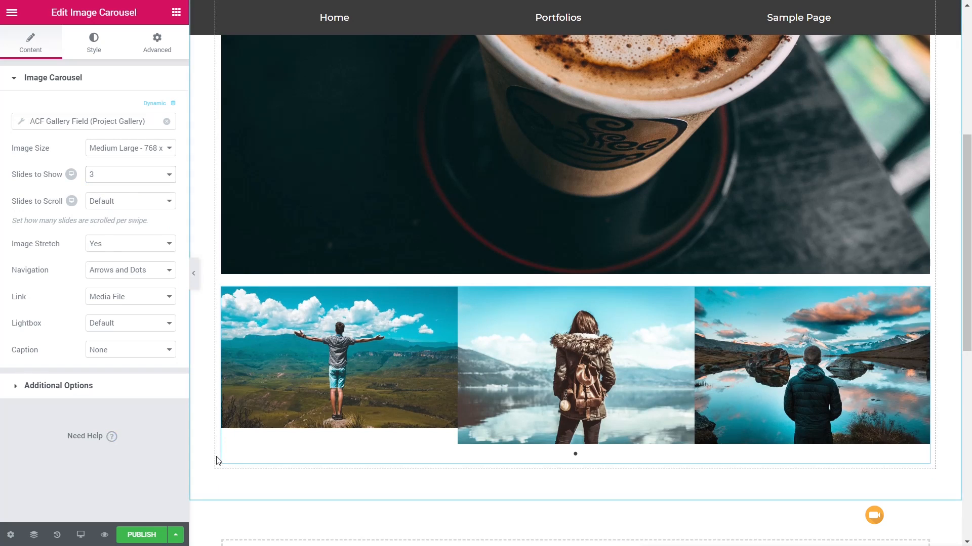
scroll(203, 468, "down", 3)
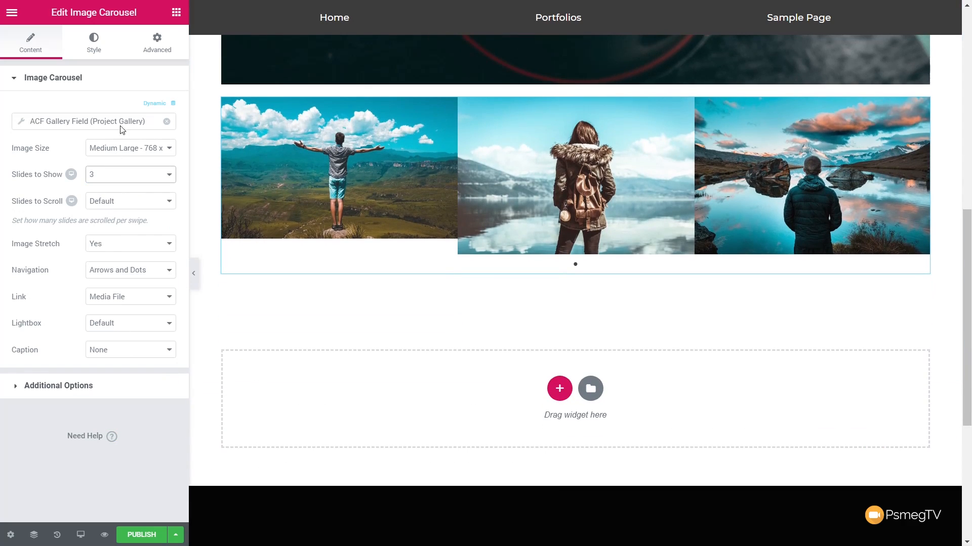
Step: Add a Post Title widget below the carousel and a Post Content widget beneath the title
left_click(176, 12)
left_click_drag(51, 134, 291, 263)
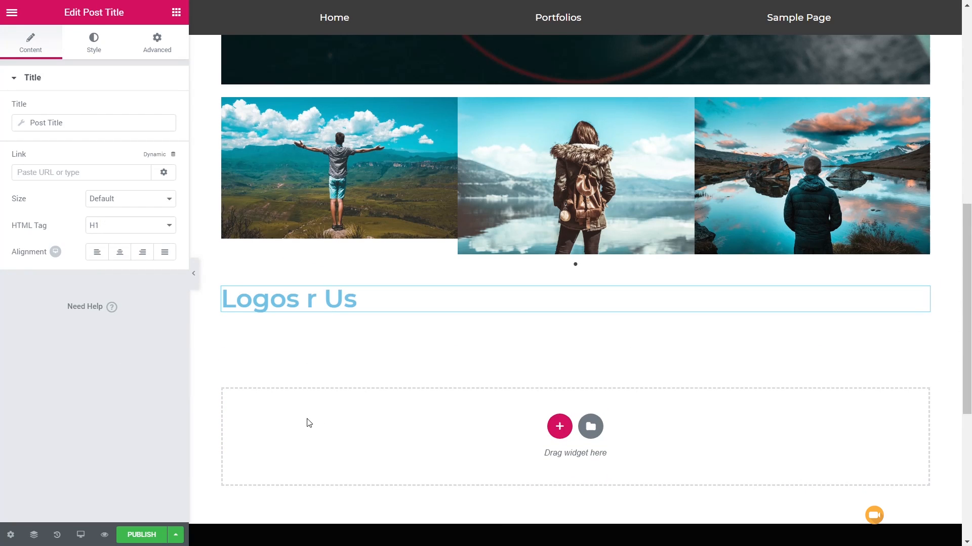
left_click(174, 14)
left_click_drag(59, 198, 273, 311)
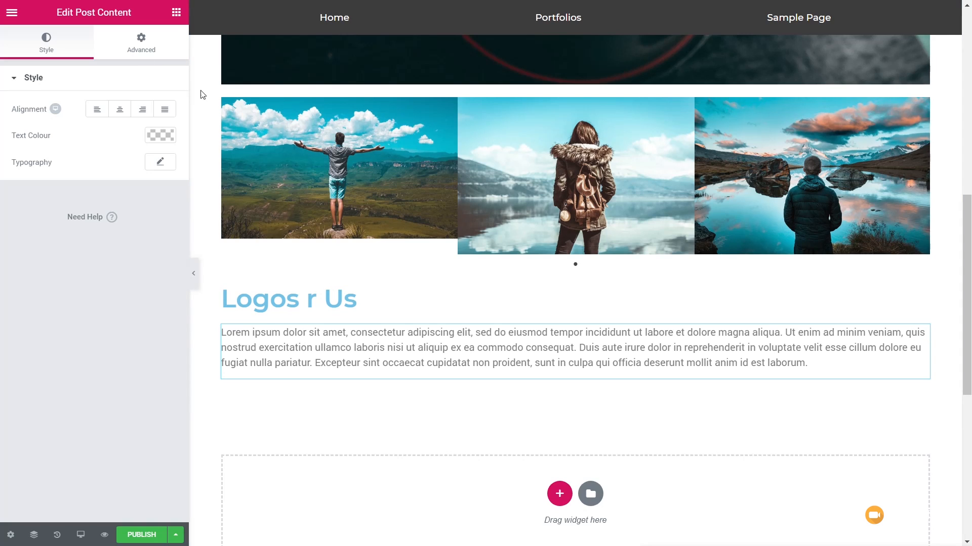
Step: Add a Post Info widget between the post title and content, and remove its Comments item
left_click(176, 12)
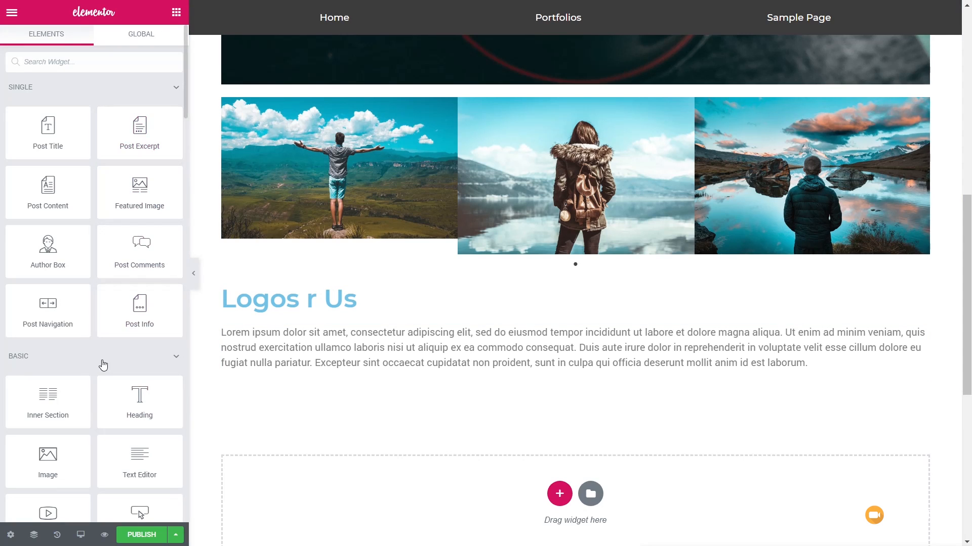
left_click_drag(124, 310, 243, 314)
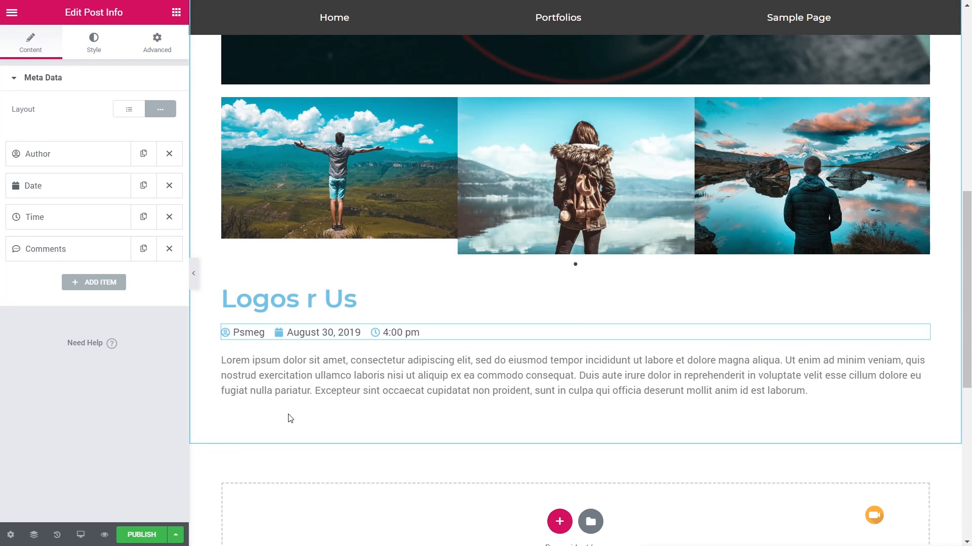
left_click(169, 249)
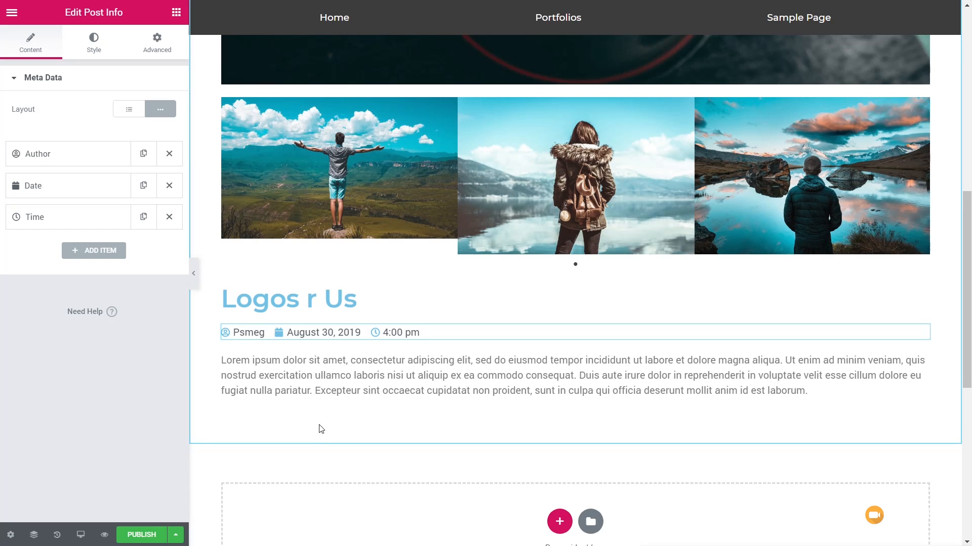
Step: Add a Heading widget below the post content with its title dynamically set to the ACF Field Project URL
left_click(177, 15)
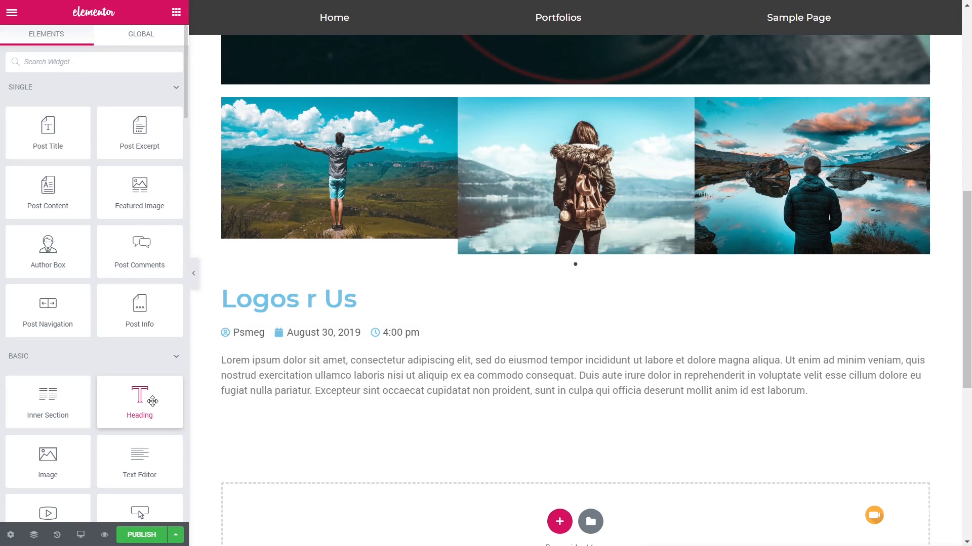
left_click_drag(139, 400, 275, 405)
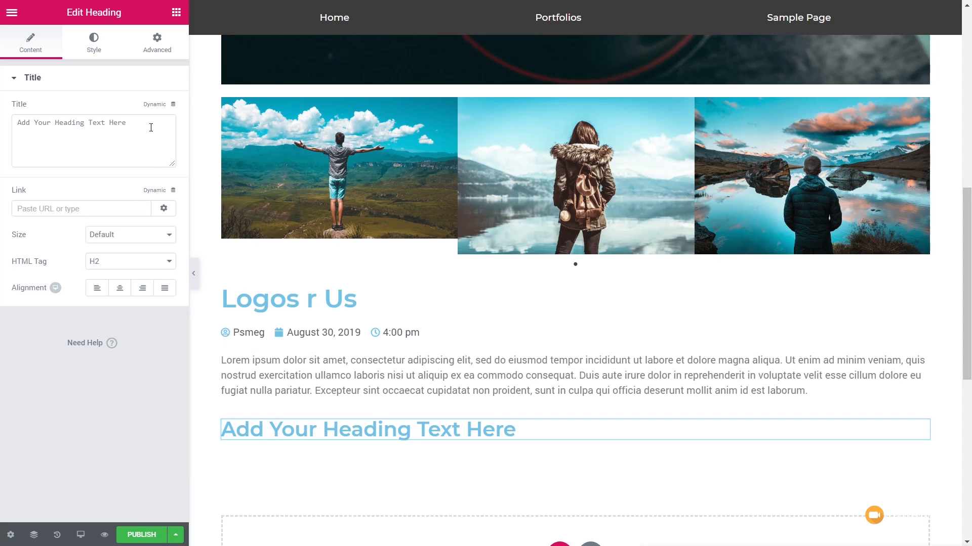
left_click(173, 105)
left_click_drag(173, 124, 180, 253)
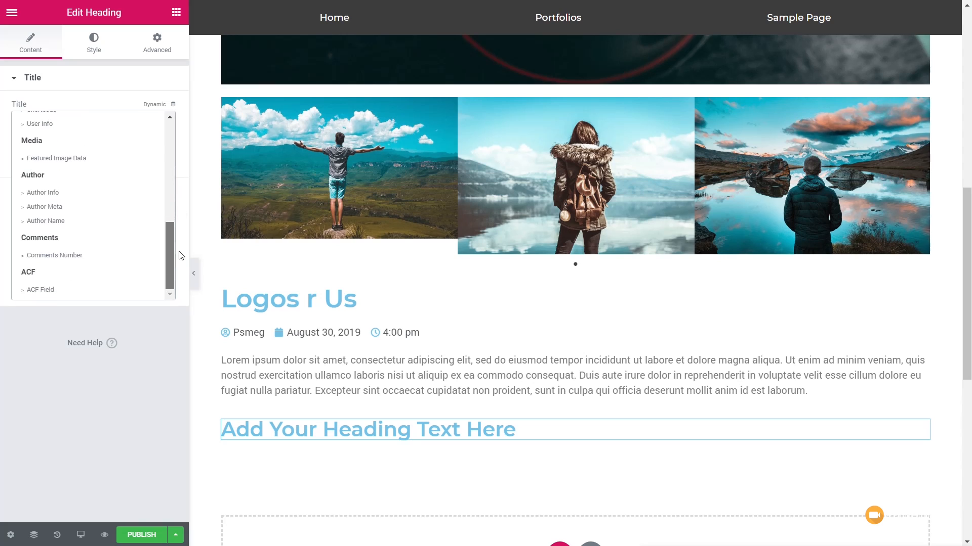
left_click(66, 294)
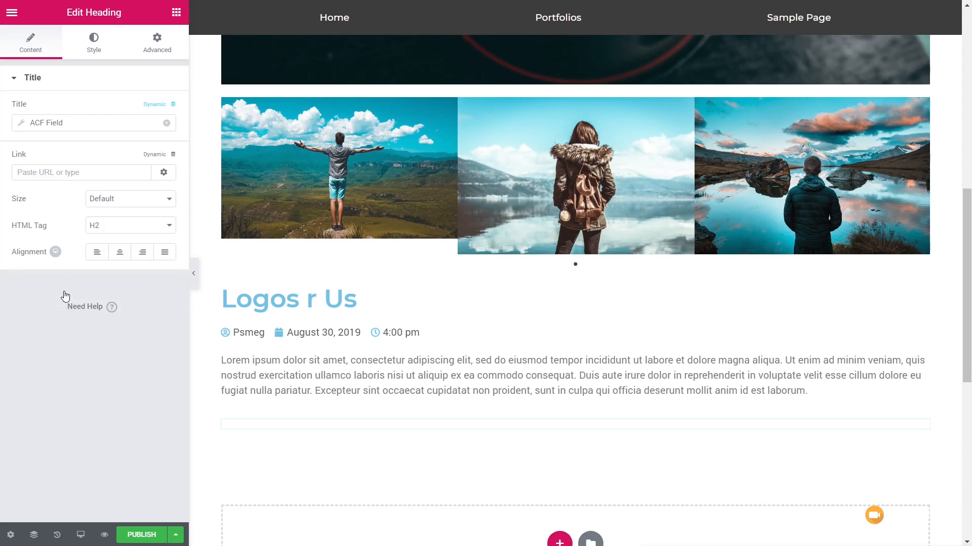
left_click(21, 130)
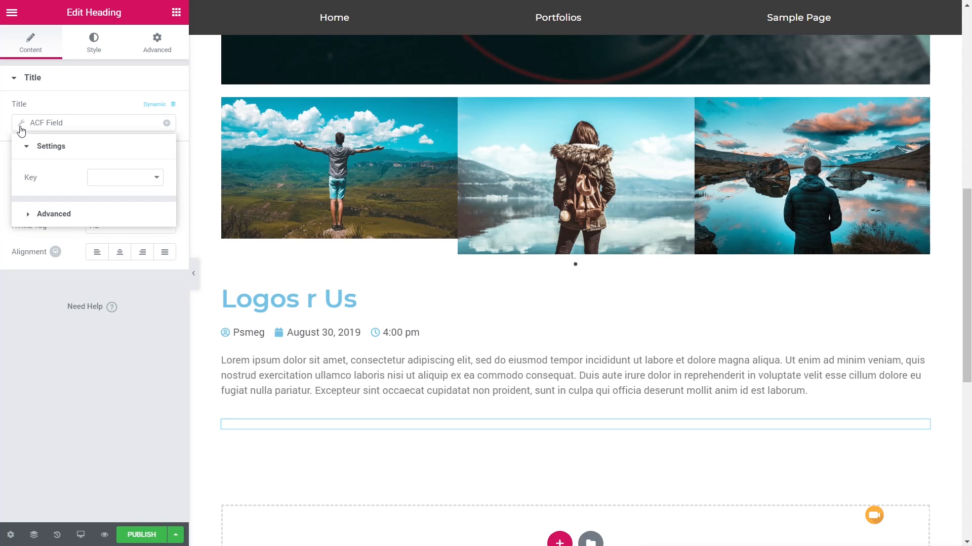
left_click(149, 178)
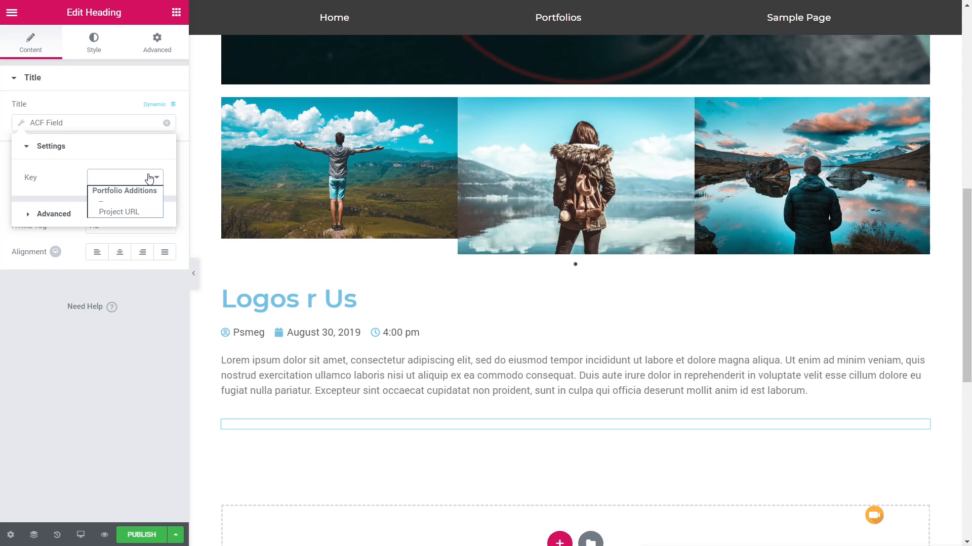
left_click(124, 210)
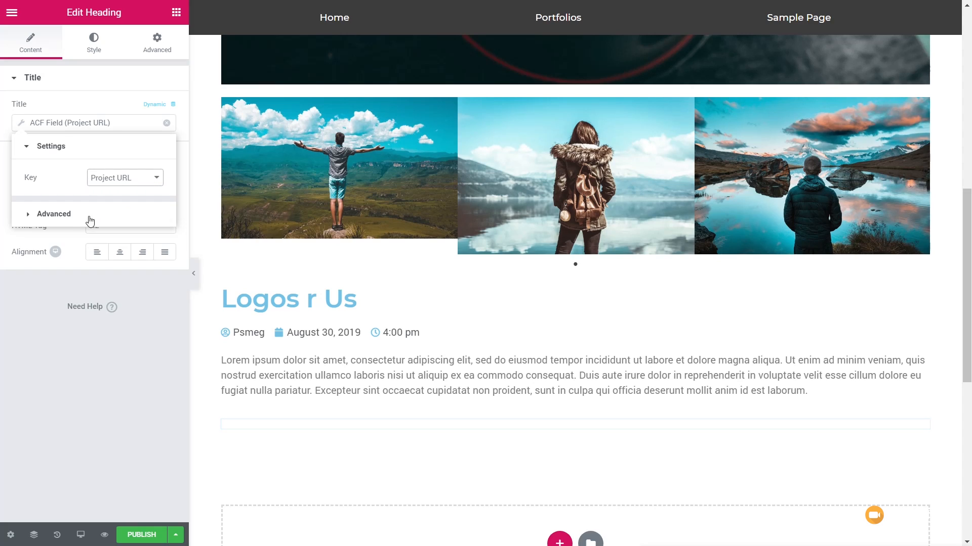
Step: Set "Project Link:" as the text shown before the heading's dynamic Project URL
left_click(64, 215)
left_click(123, 210)
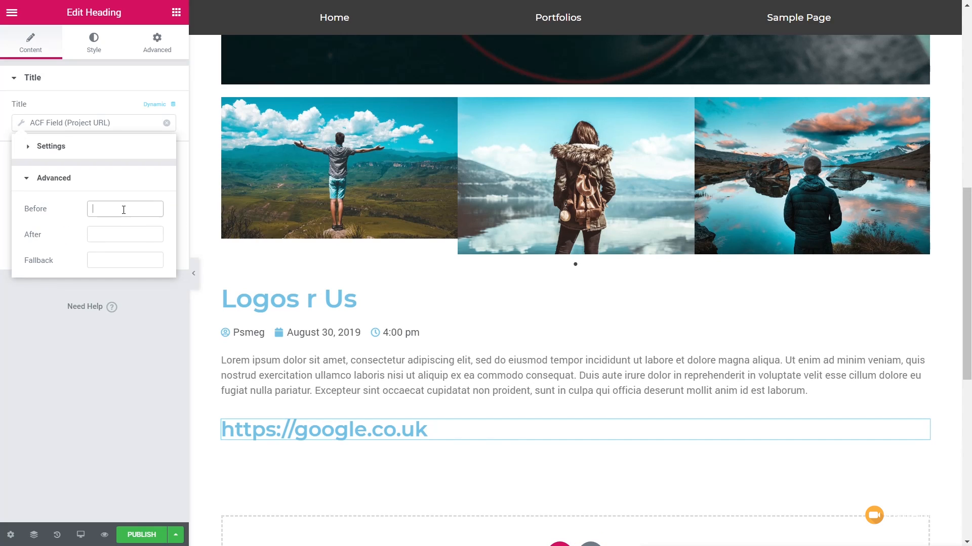
type("Proj")
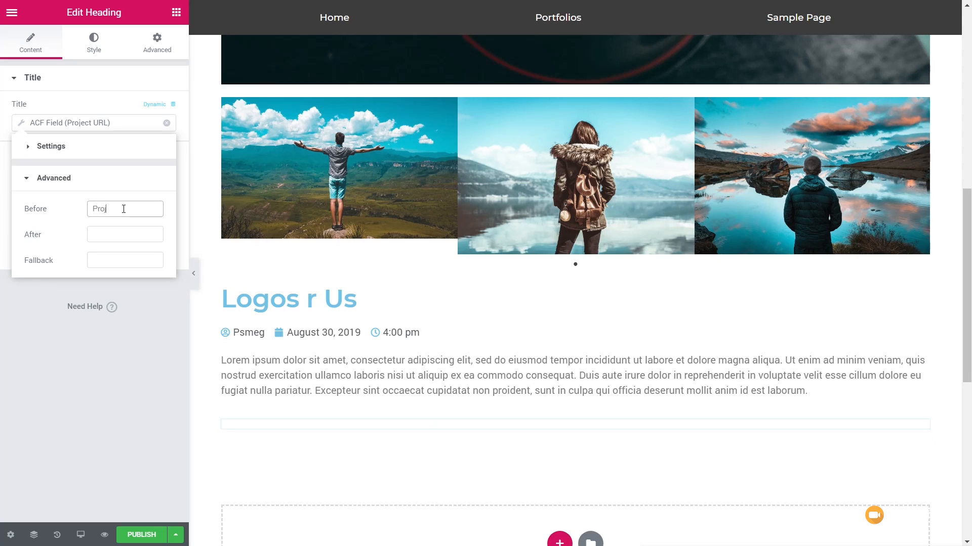
type("ect Link:")
left_click(75, 394)
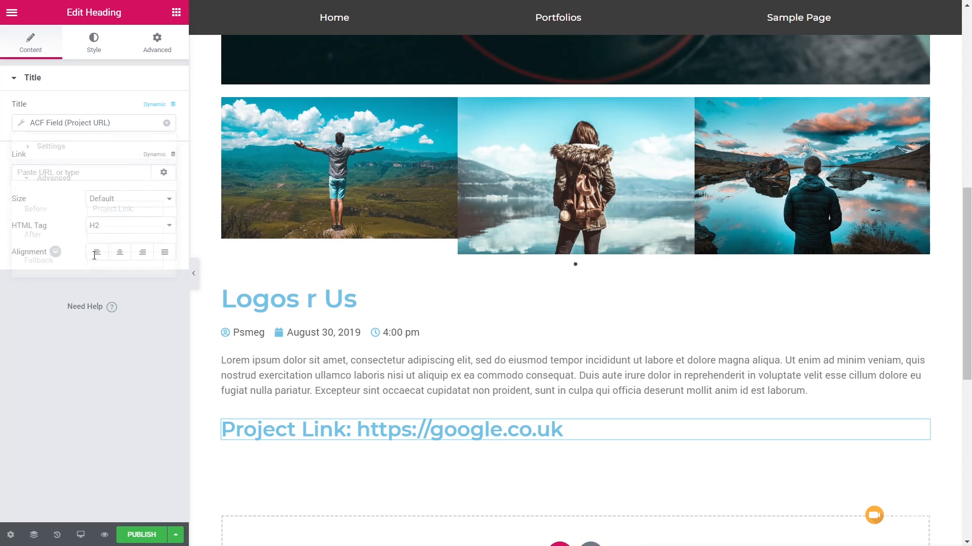
Step: Set the Project Link heading's HTML tag to H6 and its text colour to the dark grey preset swatch
left_click(145, 225)
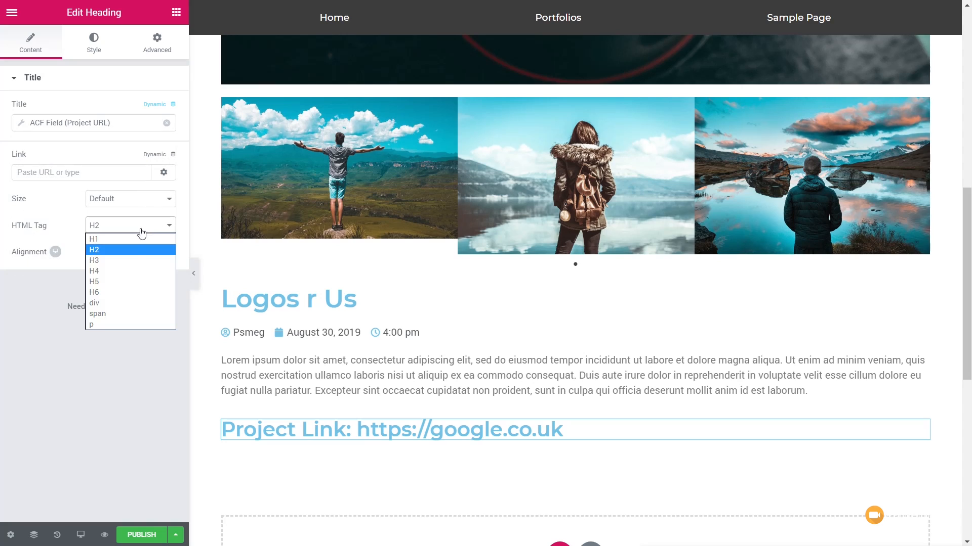
left_click(116, 293)
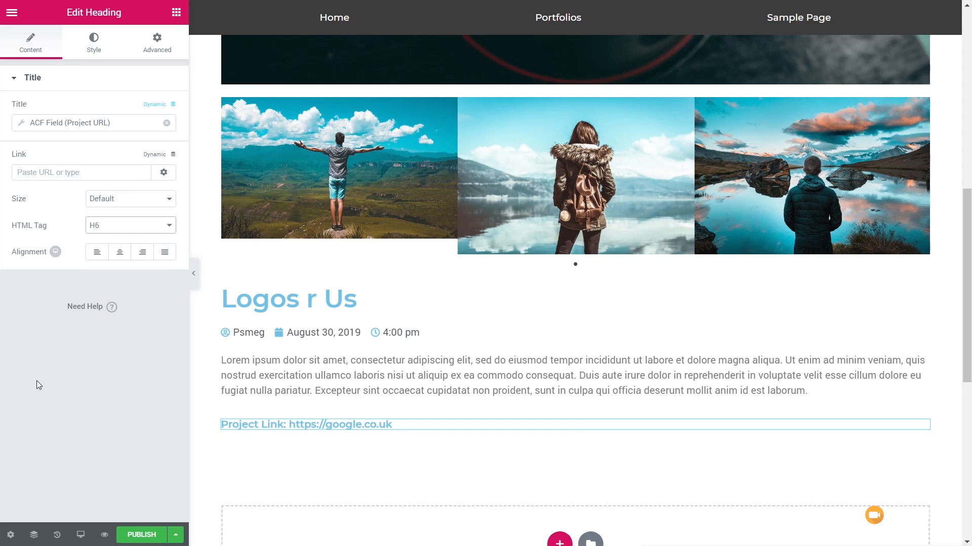
left_click(94, 46)
left_click(159, 109)
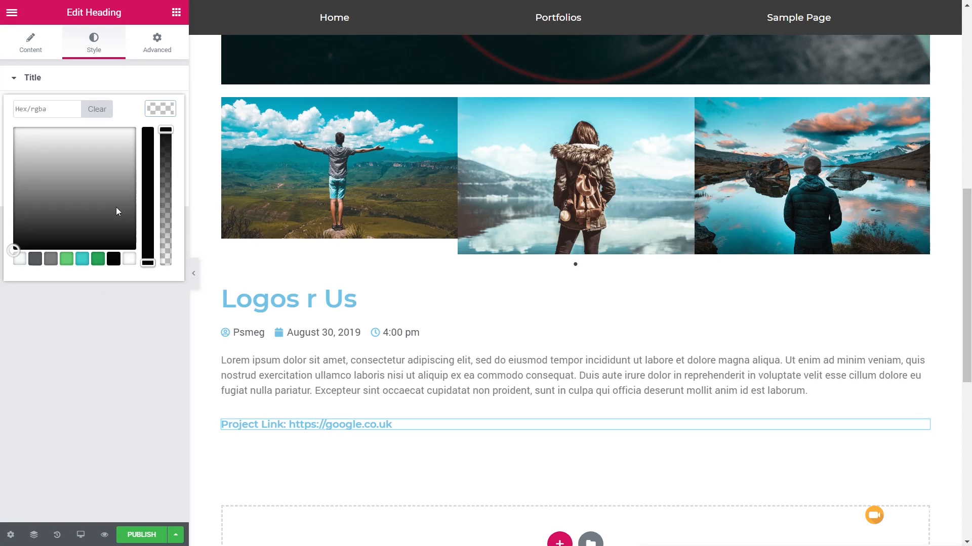
left_click(34, 258)
left_click(160, 109)
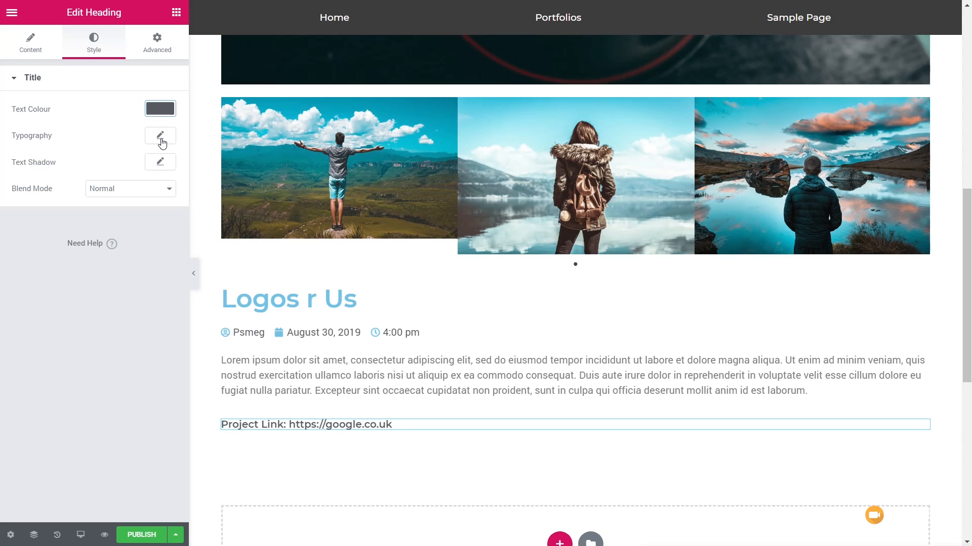
Step: Set the Project Link heading's typography to a size of 15 px and a weight of 400
left_click(161, 137)
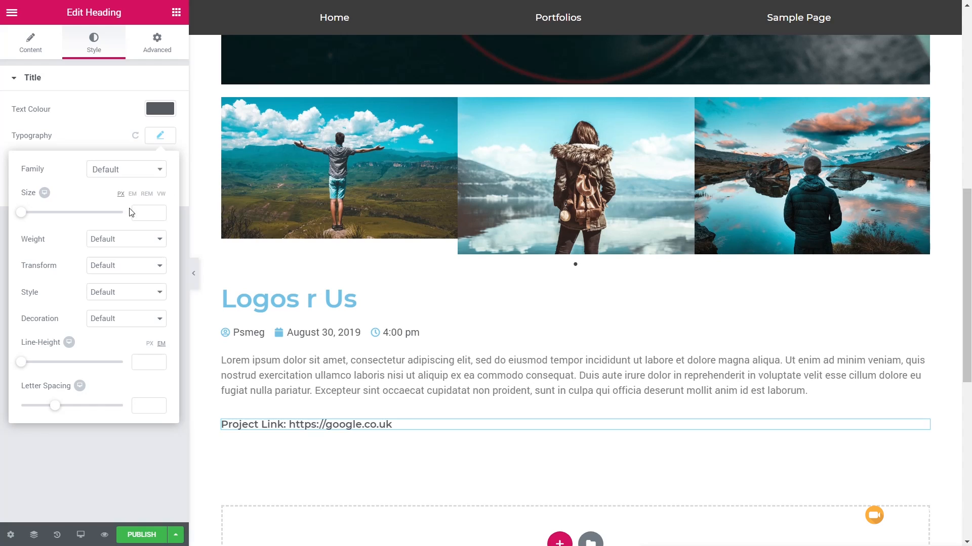
left_click(132, 242)
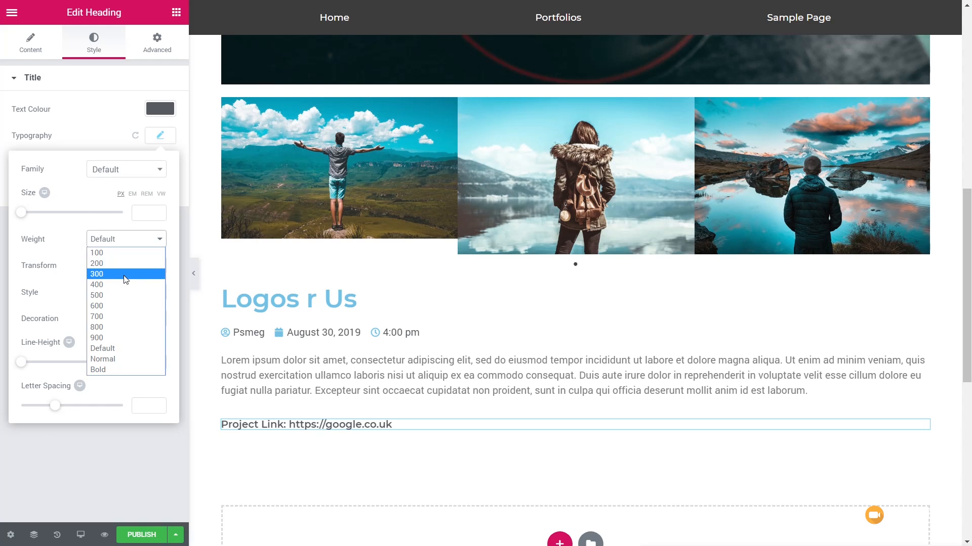
left_click(123, 276)
left_click_drag(24, 213, 30, 217)
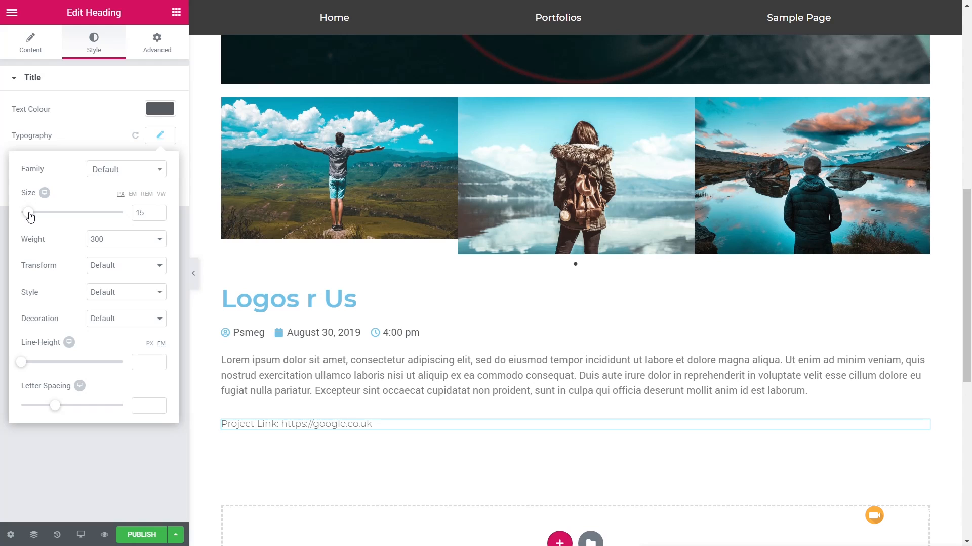
left_click(126, 240)
left_click(108, 282)
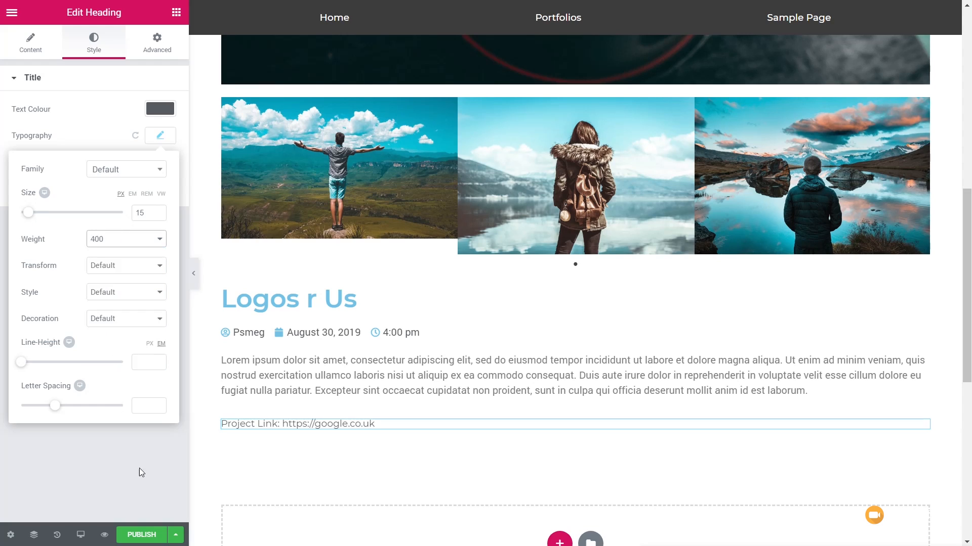
left_click(110, 488)
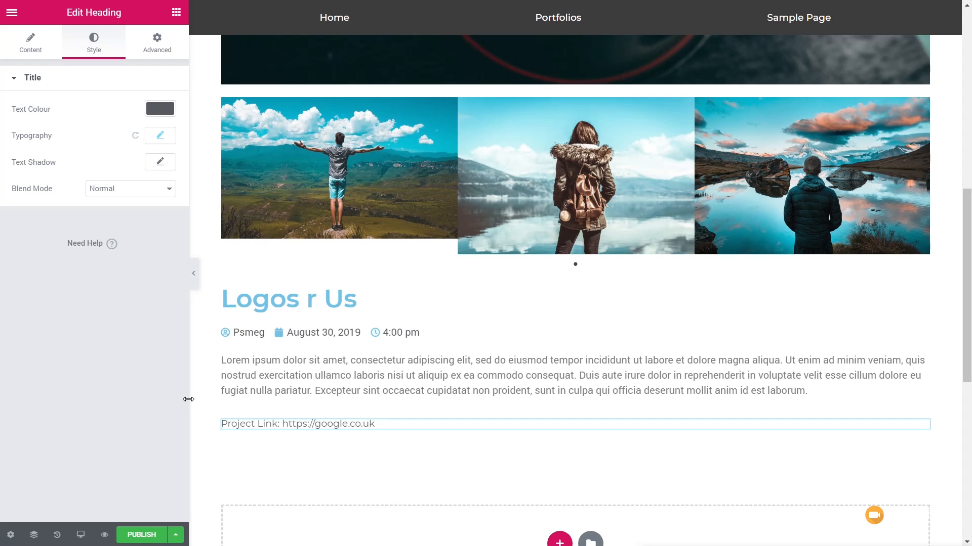
Step: Publish the single template with a display condition that includes all Portfolios
scroll(508, 400, "up", 9)
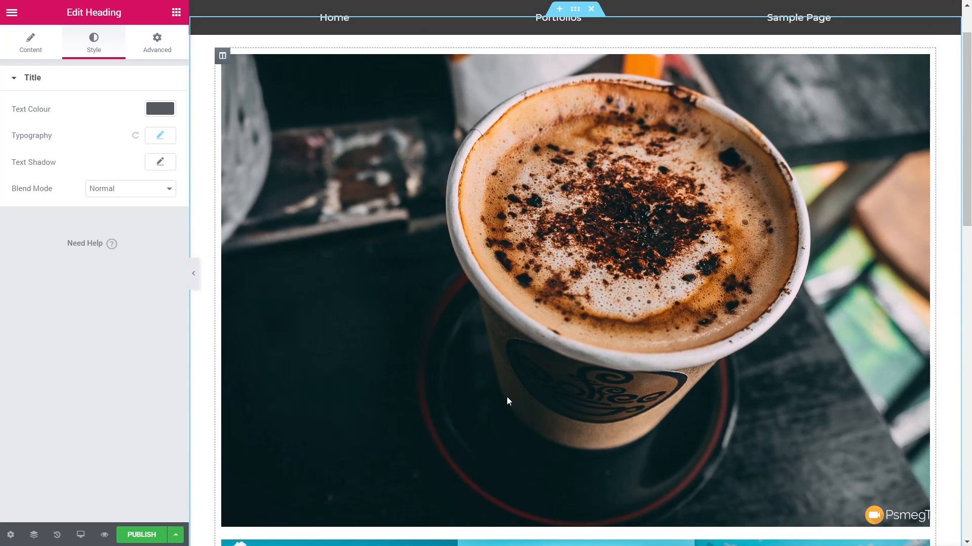
scroll(509, 401, "down", 8)
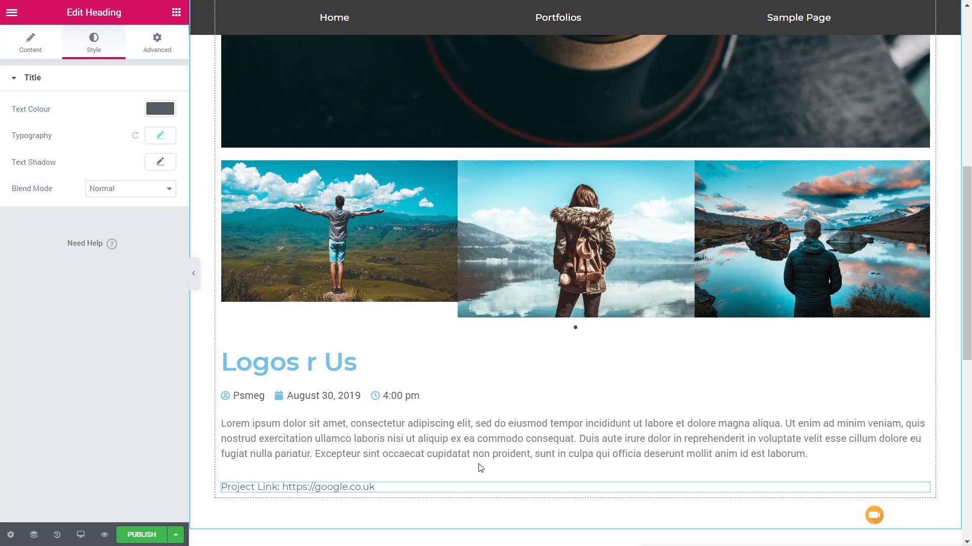
left_click(142, 534)
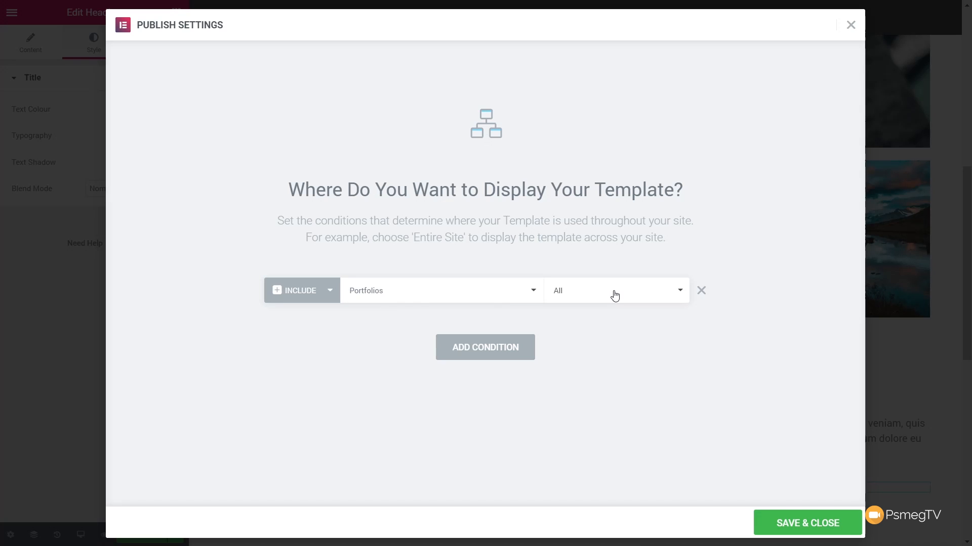
left_click(819, 522)
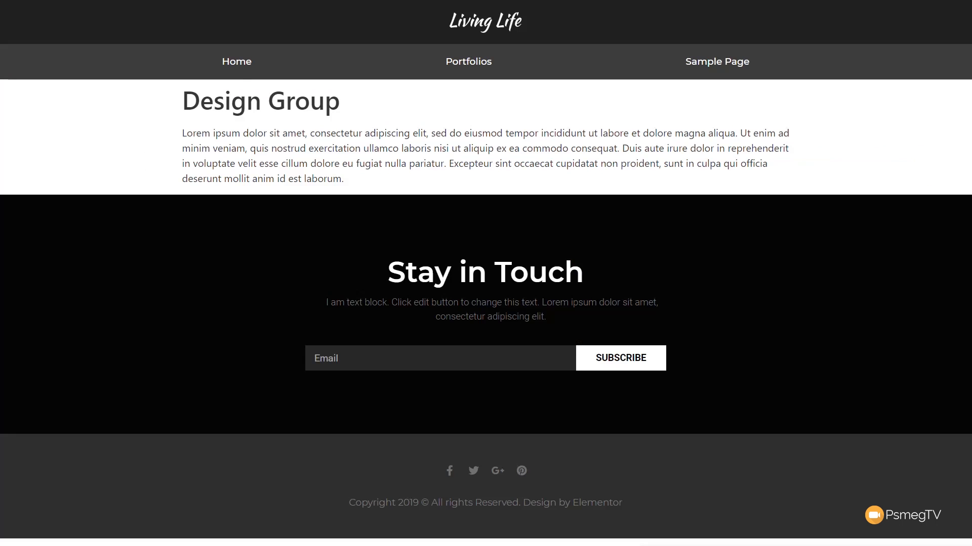
Step: On the live site, go through Portfolios and Graphic Design to the Design Group entry and examine its whole page layout
left_click(463, 74)
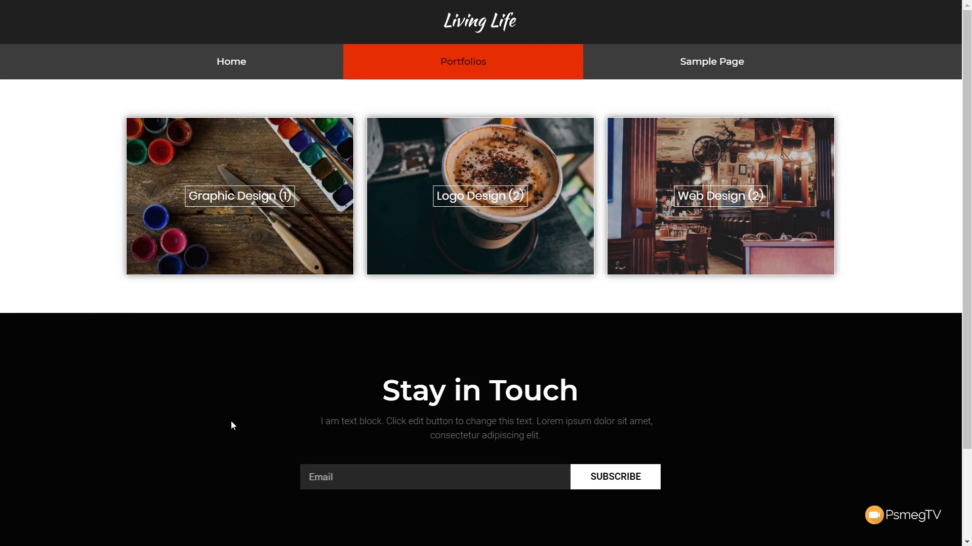
left_click(225, 220)
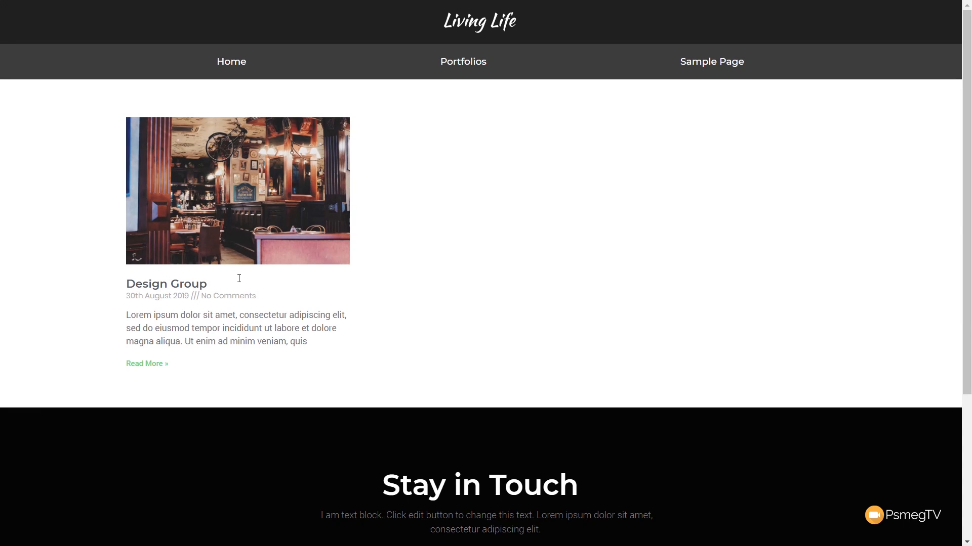
left_click(183, 229)
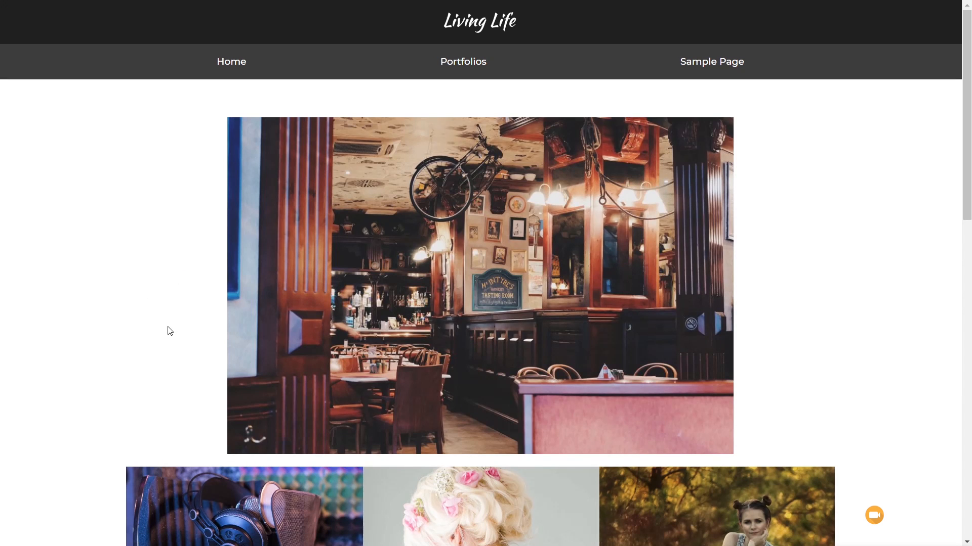
scroll(89, 344, "down", 4)
scroll(89, 344, "down", 7)
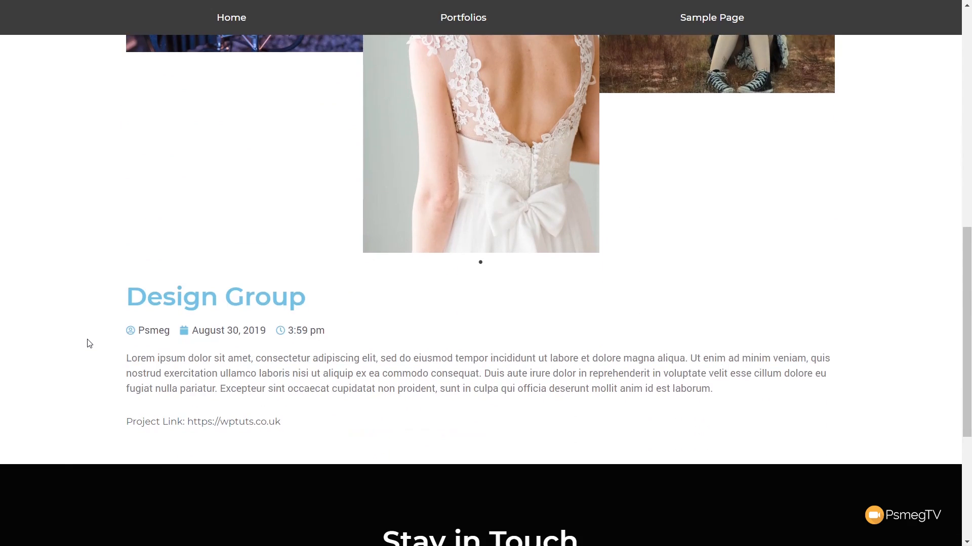
scroll(89, 344, "up", 10)
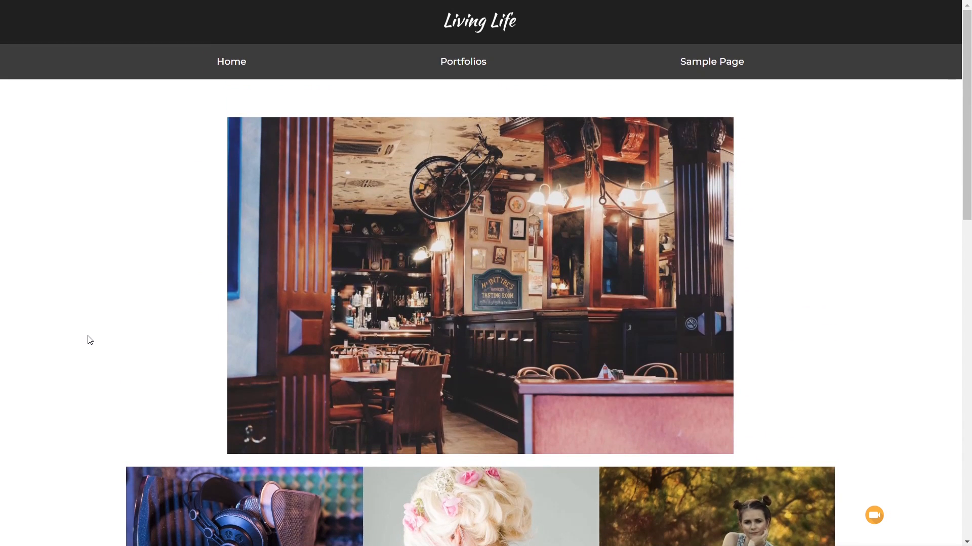